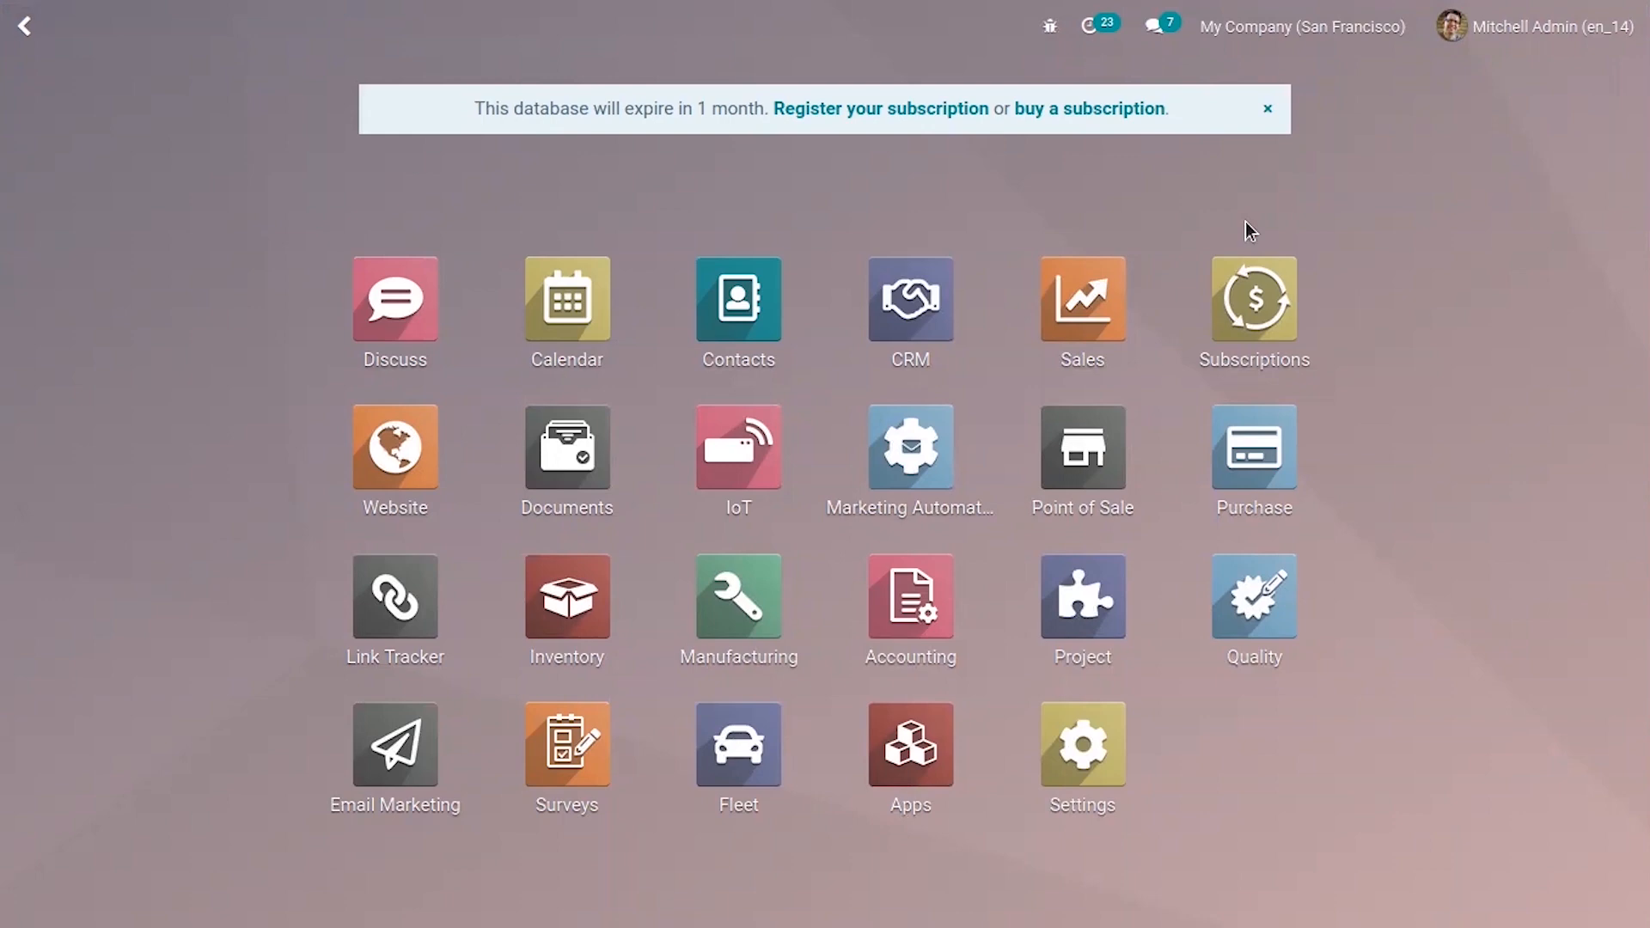
# - Find the Anglo-Saxon Accounting option in the Accounting settings by searching for "angl", and clear the search
pyautogui.click(911, 587)
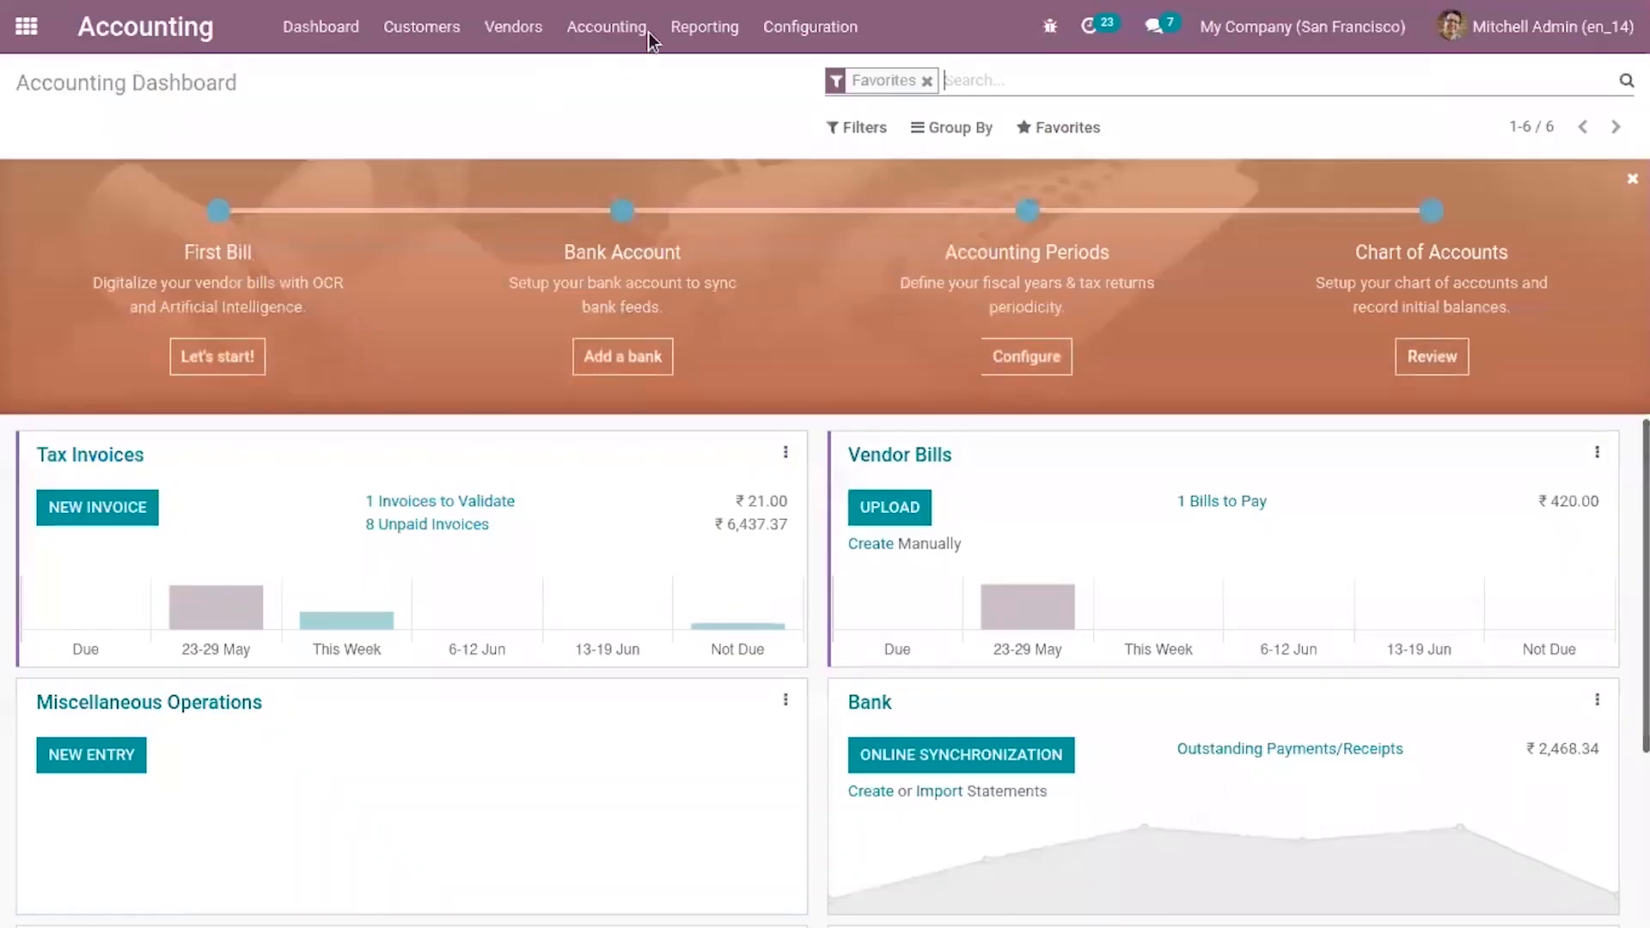
pyautogui.click(768, 27)
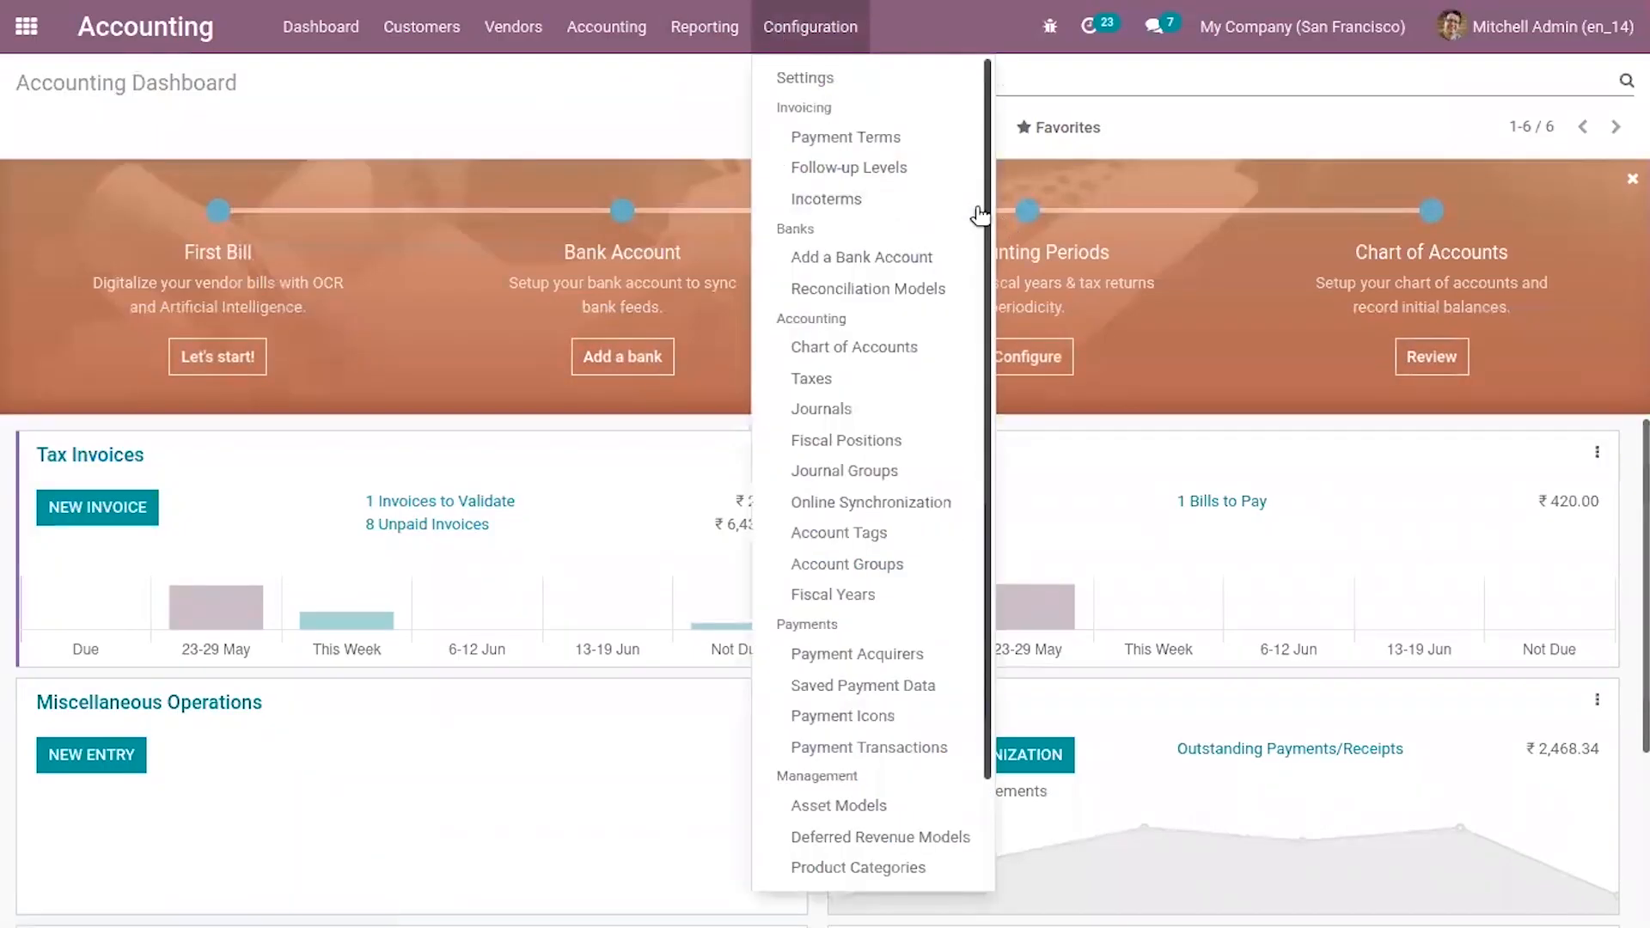
pyautogui.click(838, 80)
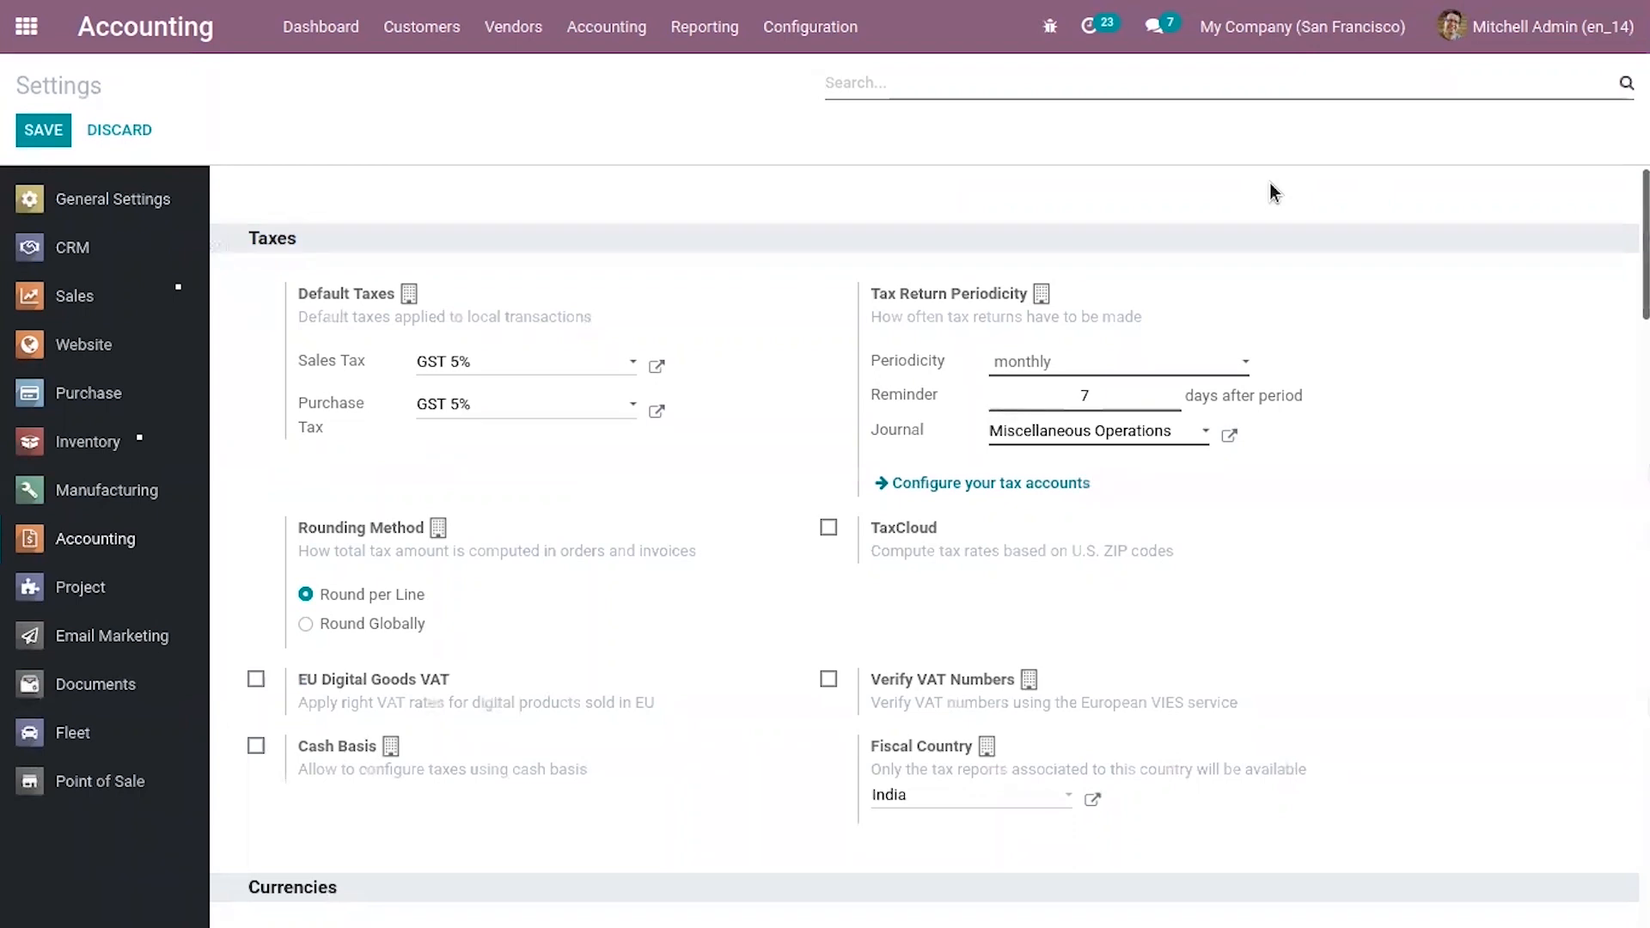
pyautogui.write('ang')
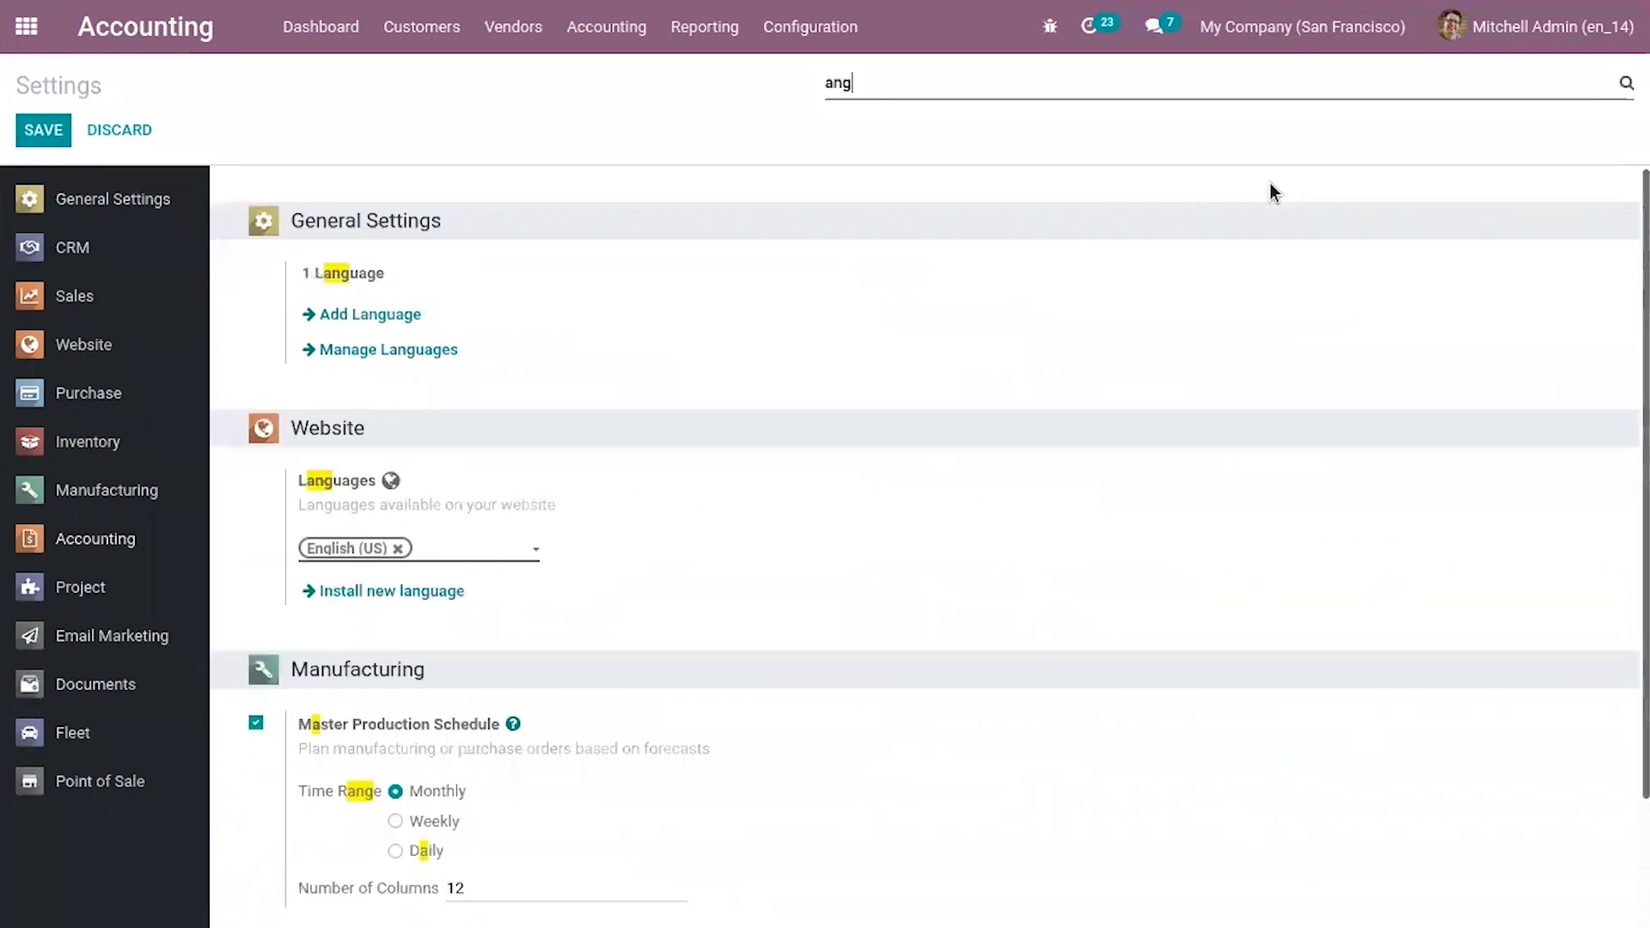
pyautogui.write('l')
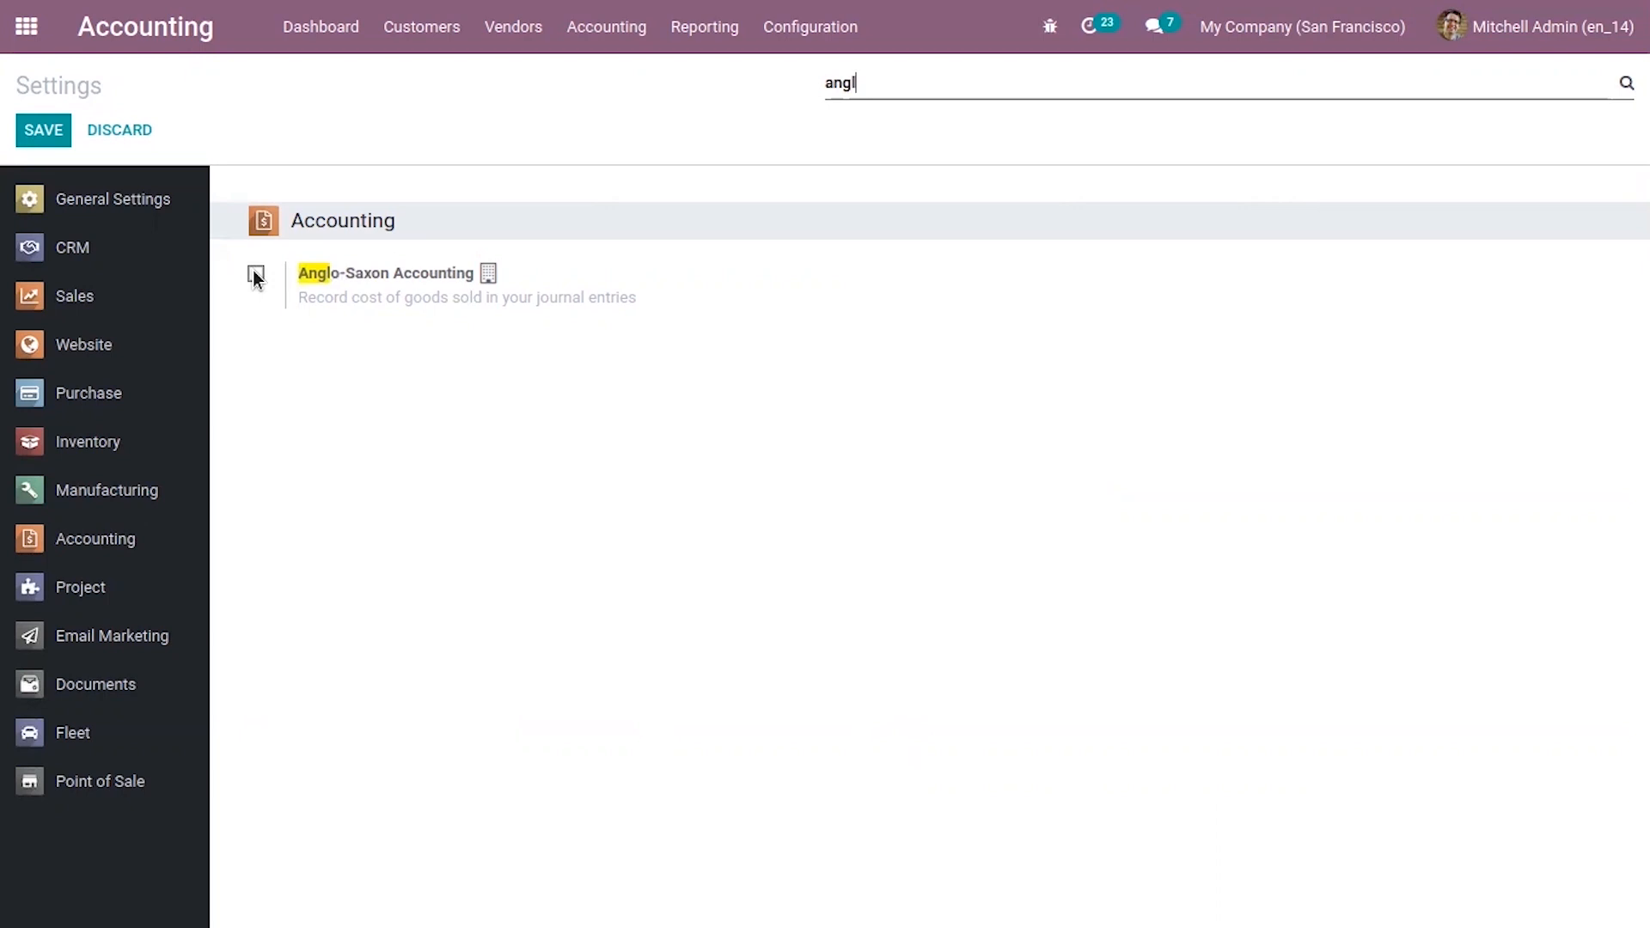
pyautogui.press('BackSpace')
pyautogui.press('BackSpace')
pyautogui.press('BackSpace')
pyautogui.press('BackSpace')
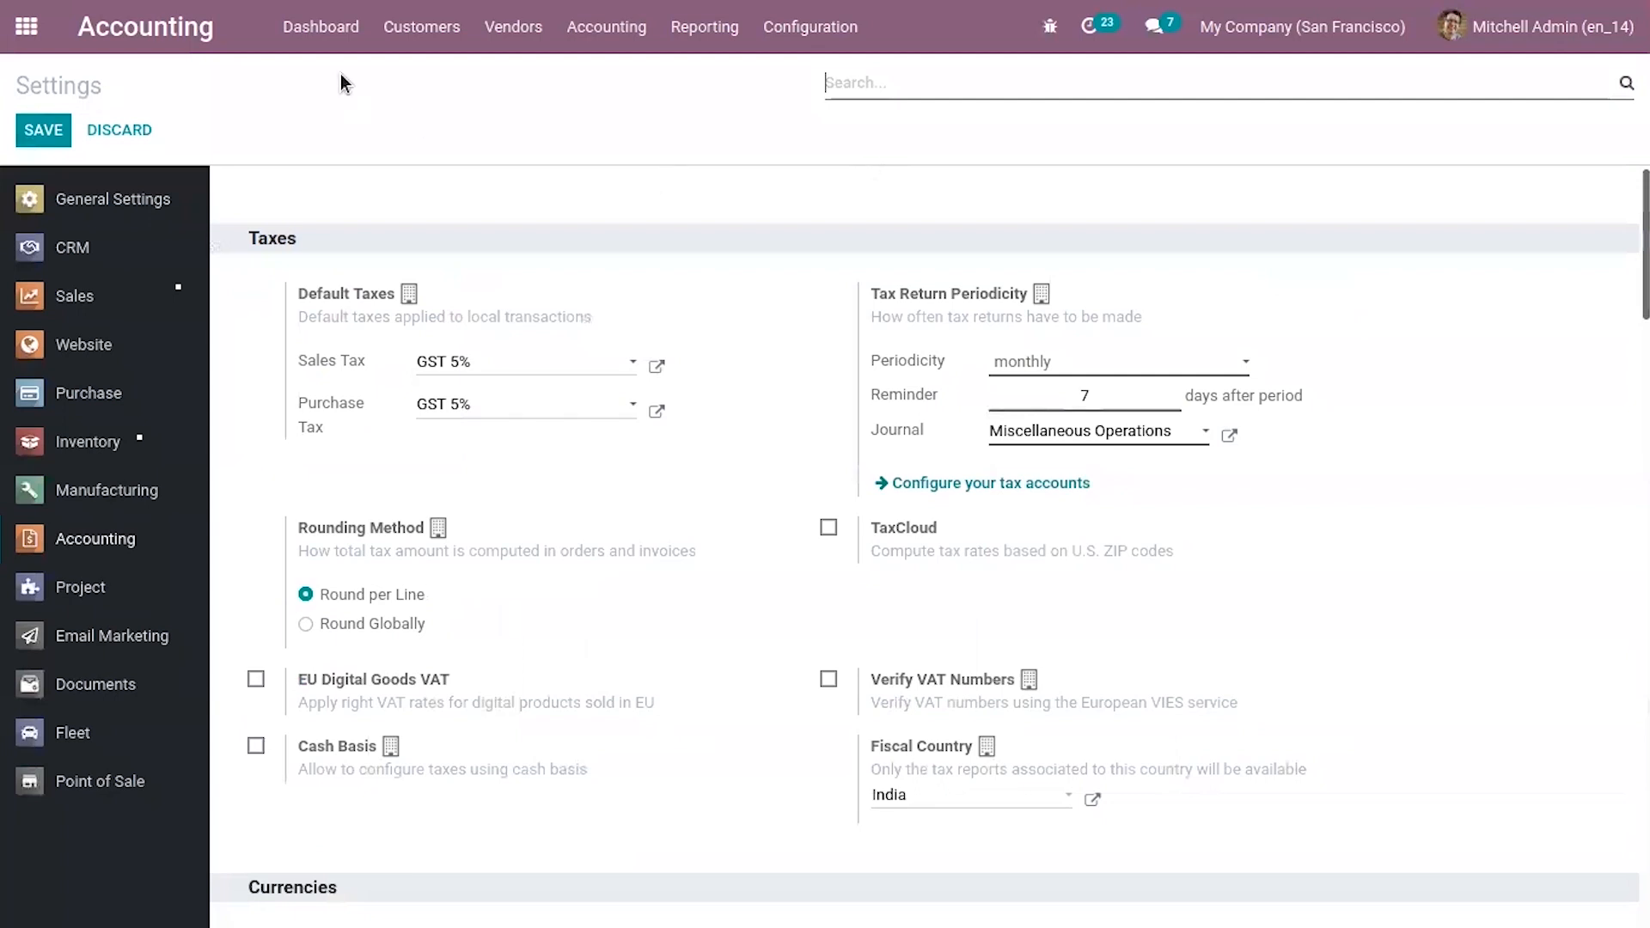
# - Create a new customer invoice with Azure Interior as the customer
pyautogui.click(425, 35)
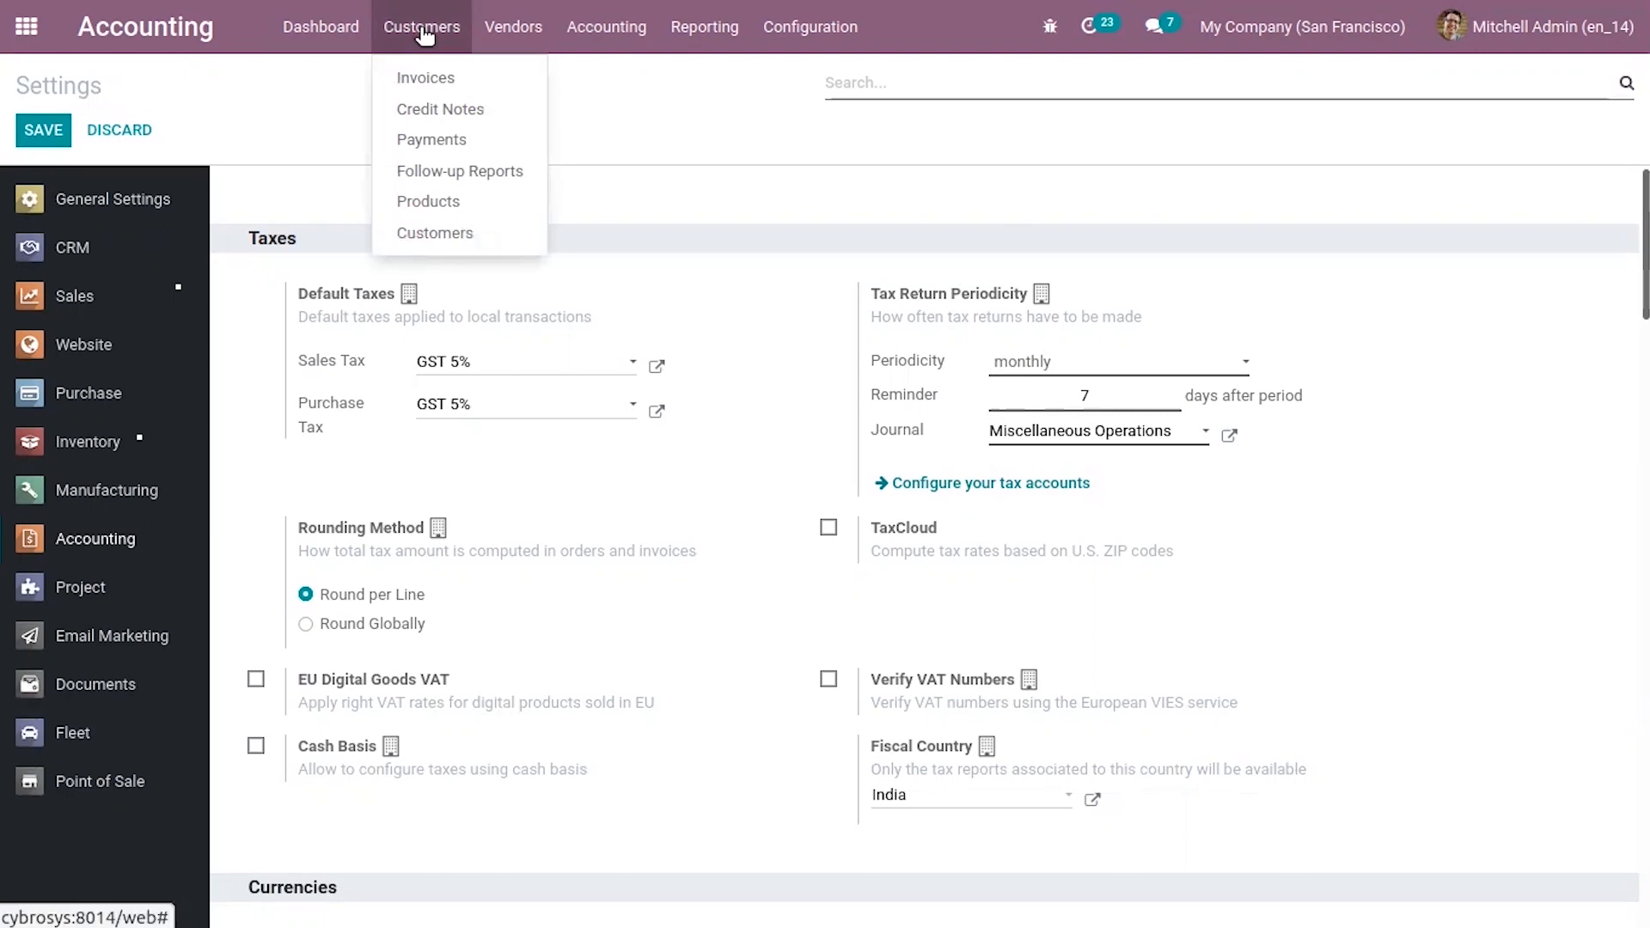
pyautogui.click(436, 77)
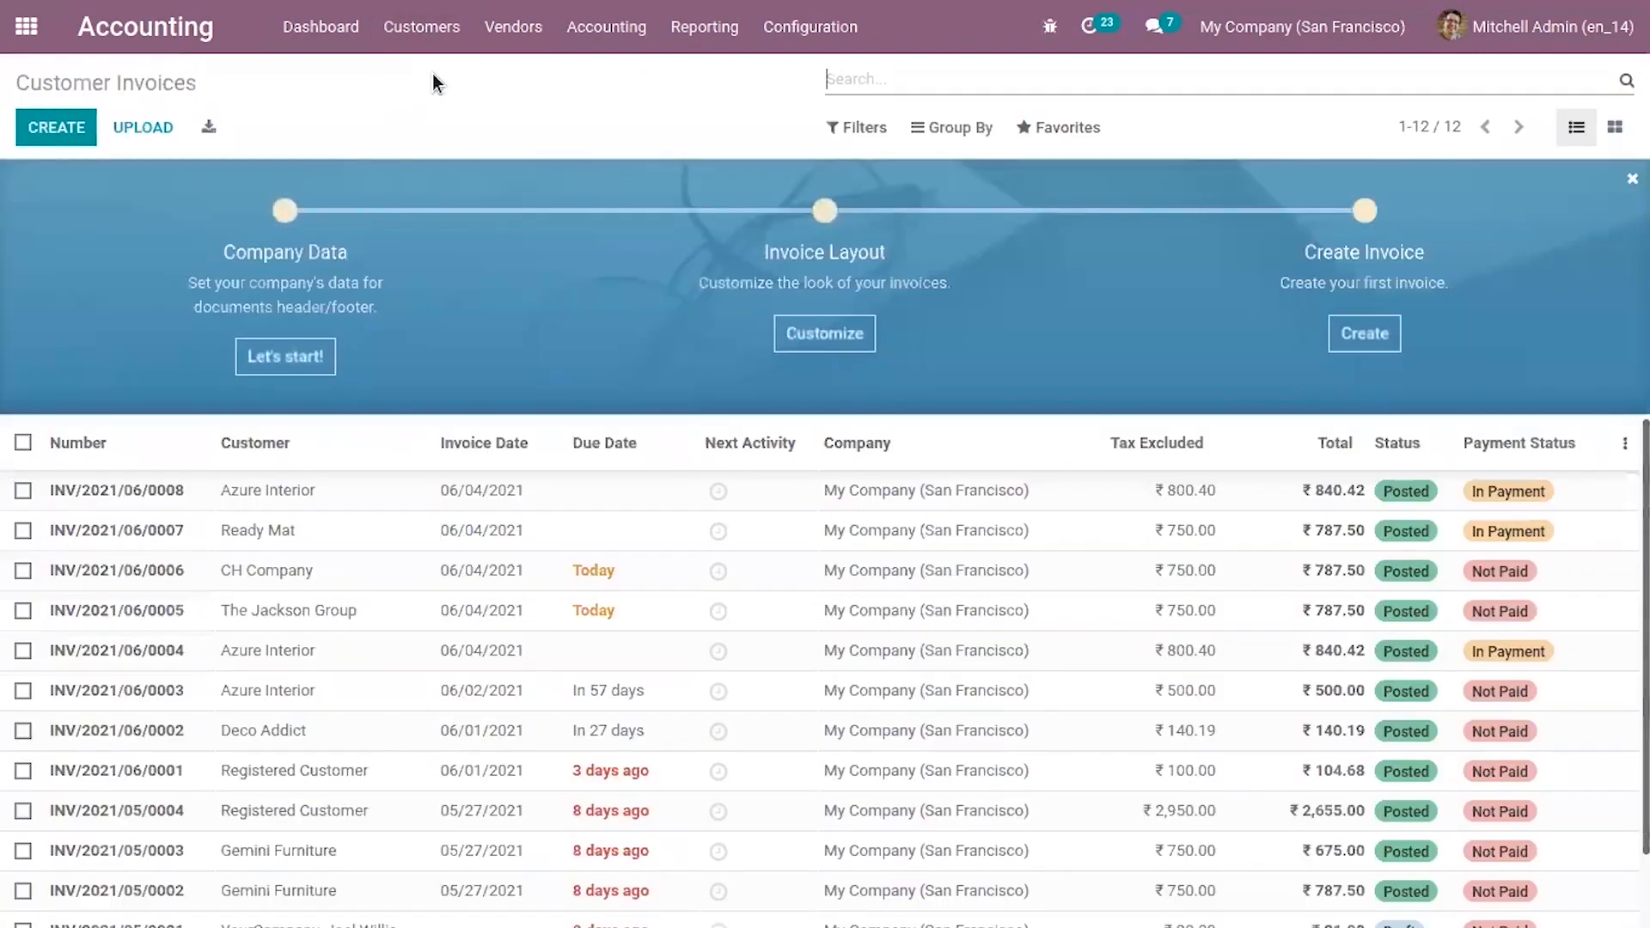
pyautogui.click(72, 131)
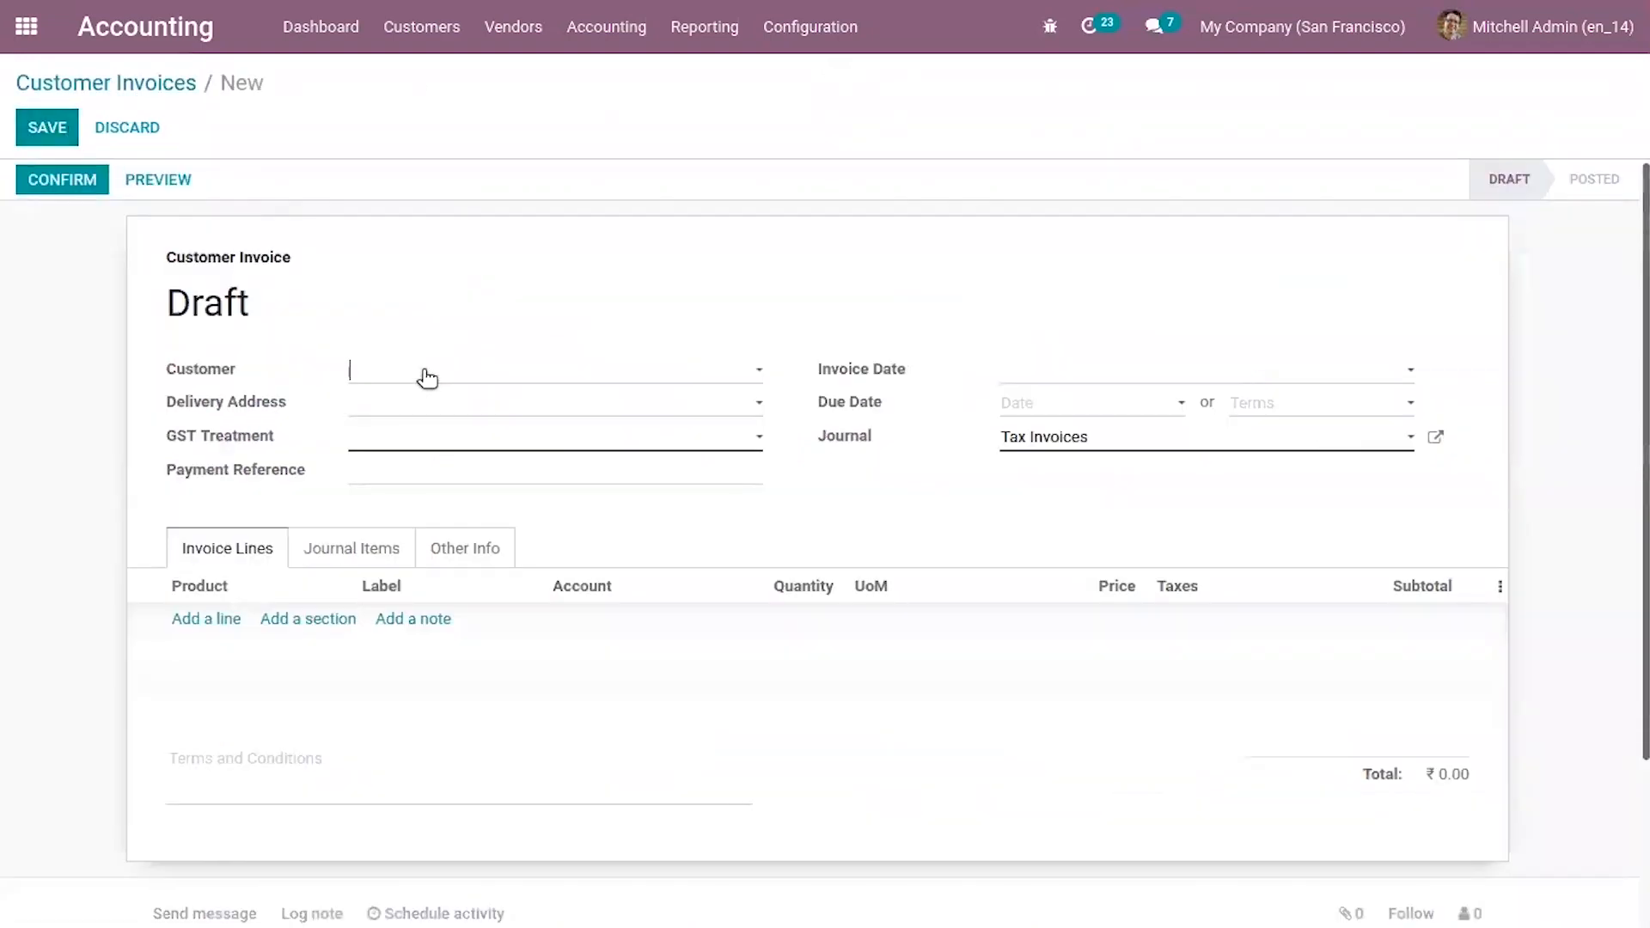
pyautogui.click(427, 378)
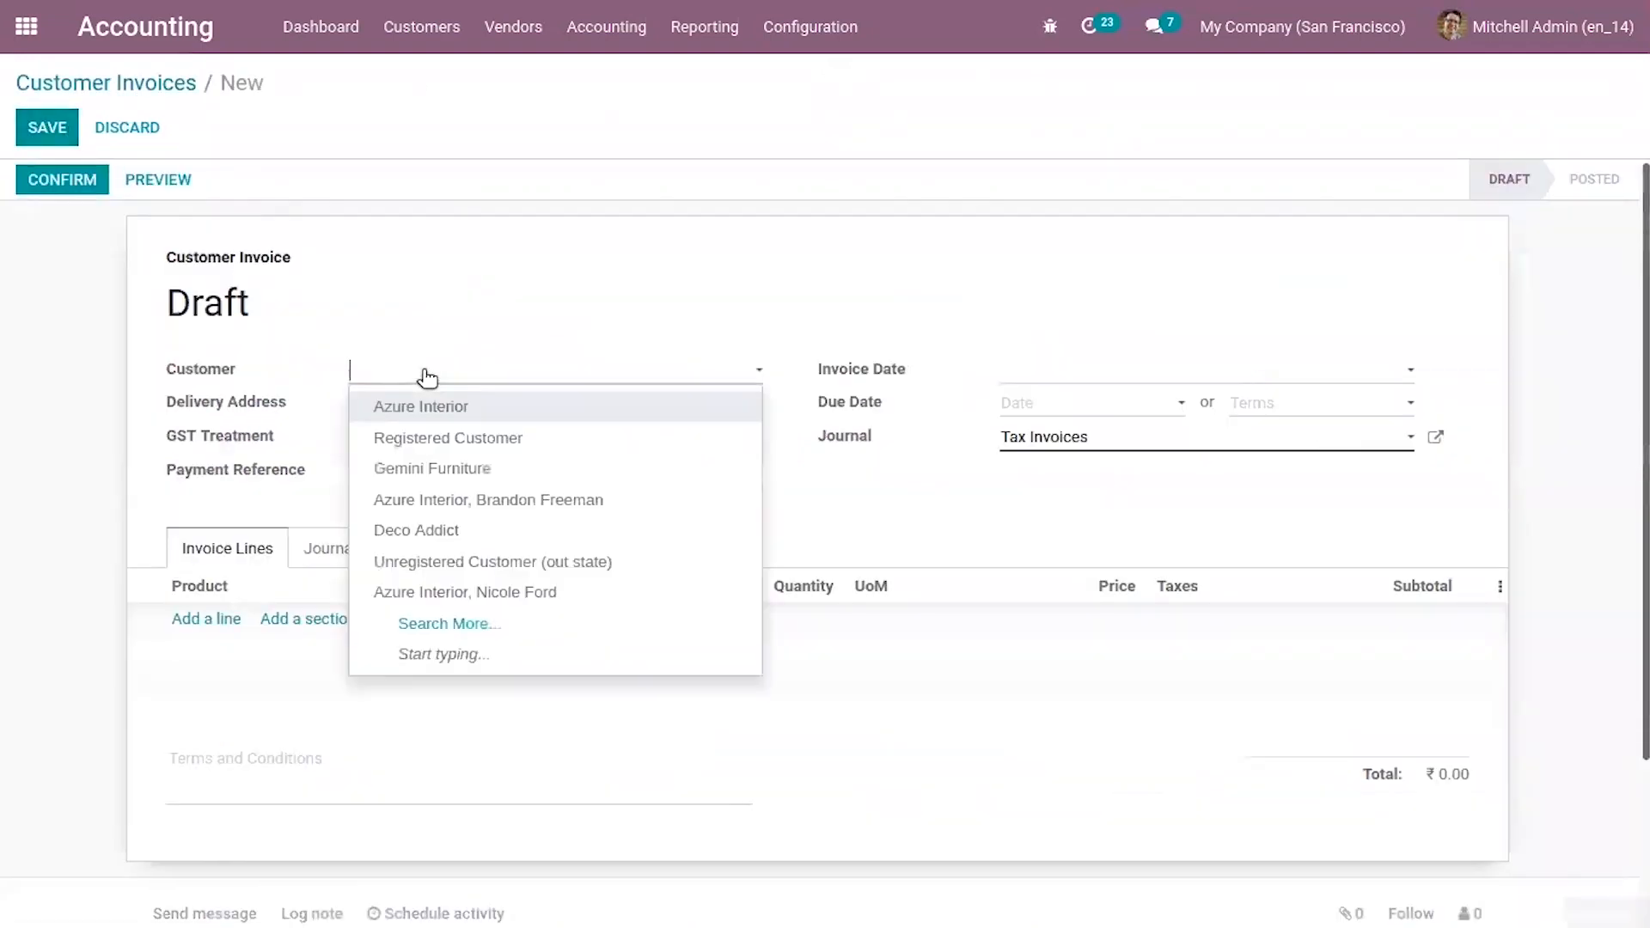
pyautogui.click(459, 409)
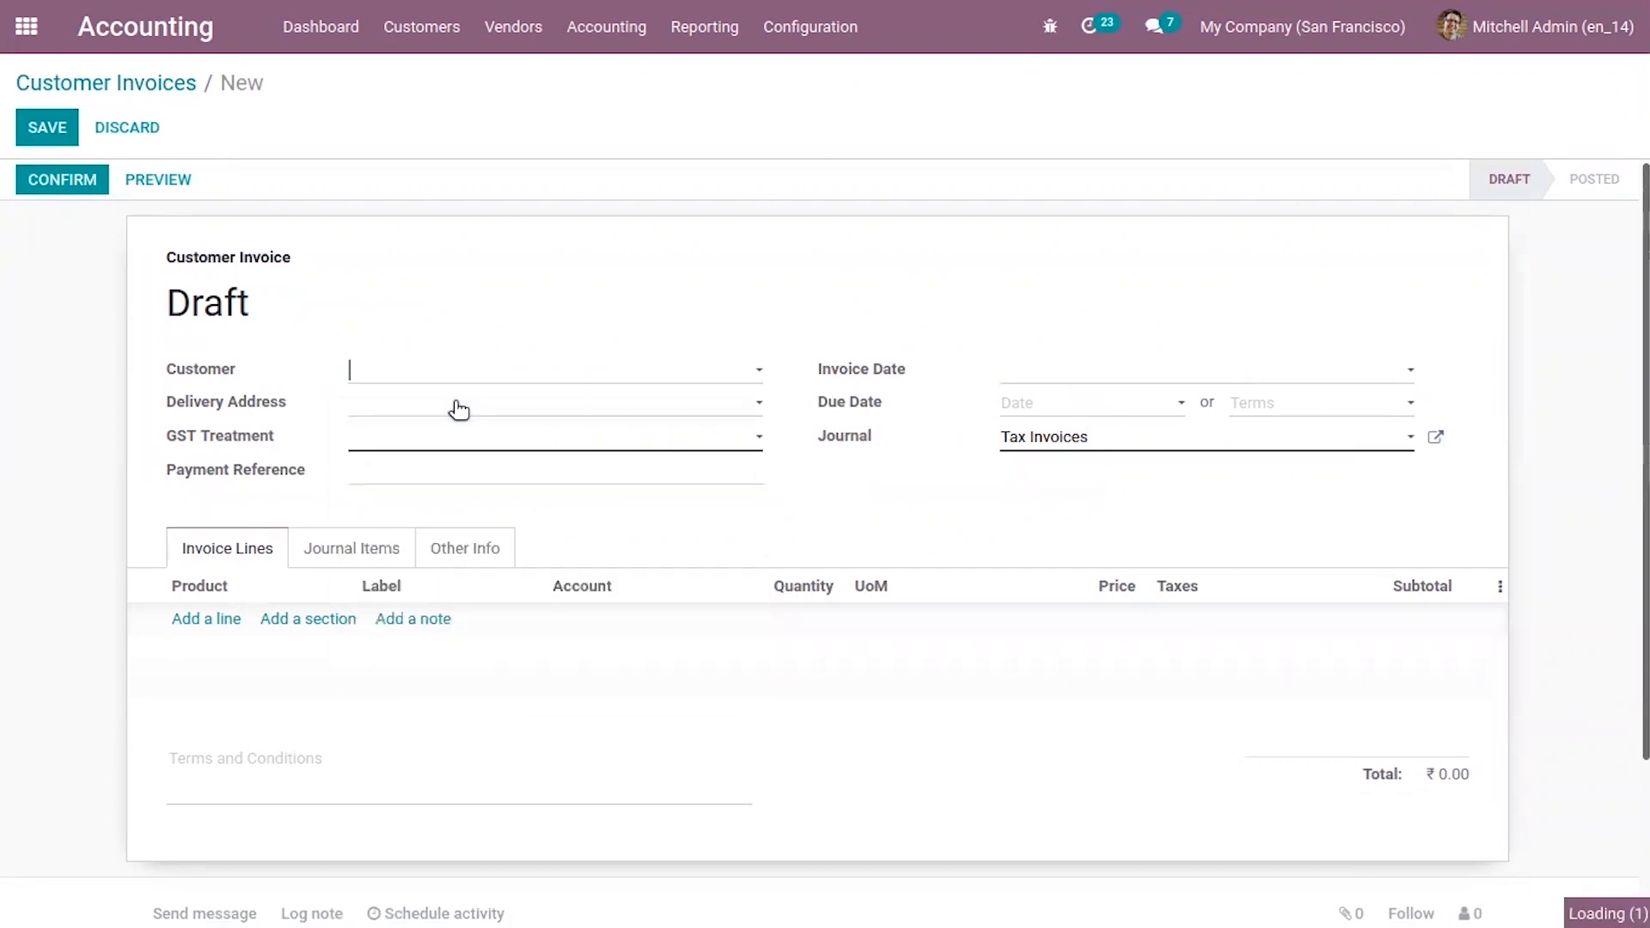
pyautogui.click(421, 438)
pyautogui.click(428, 569)
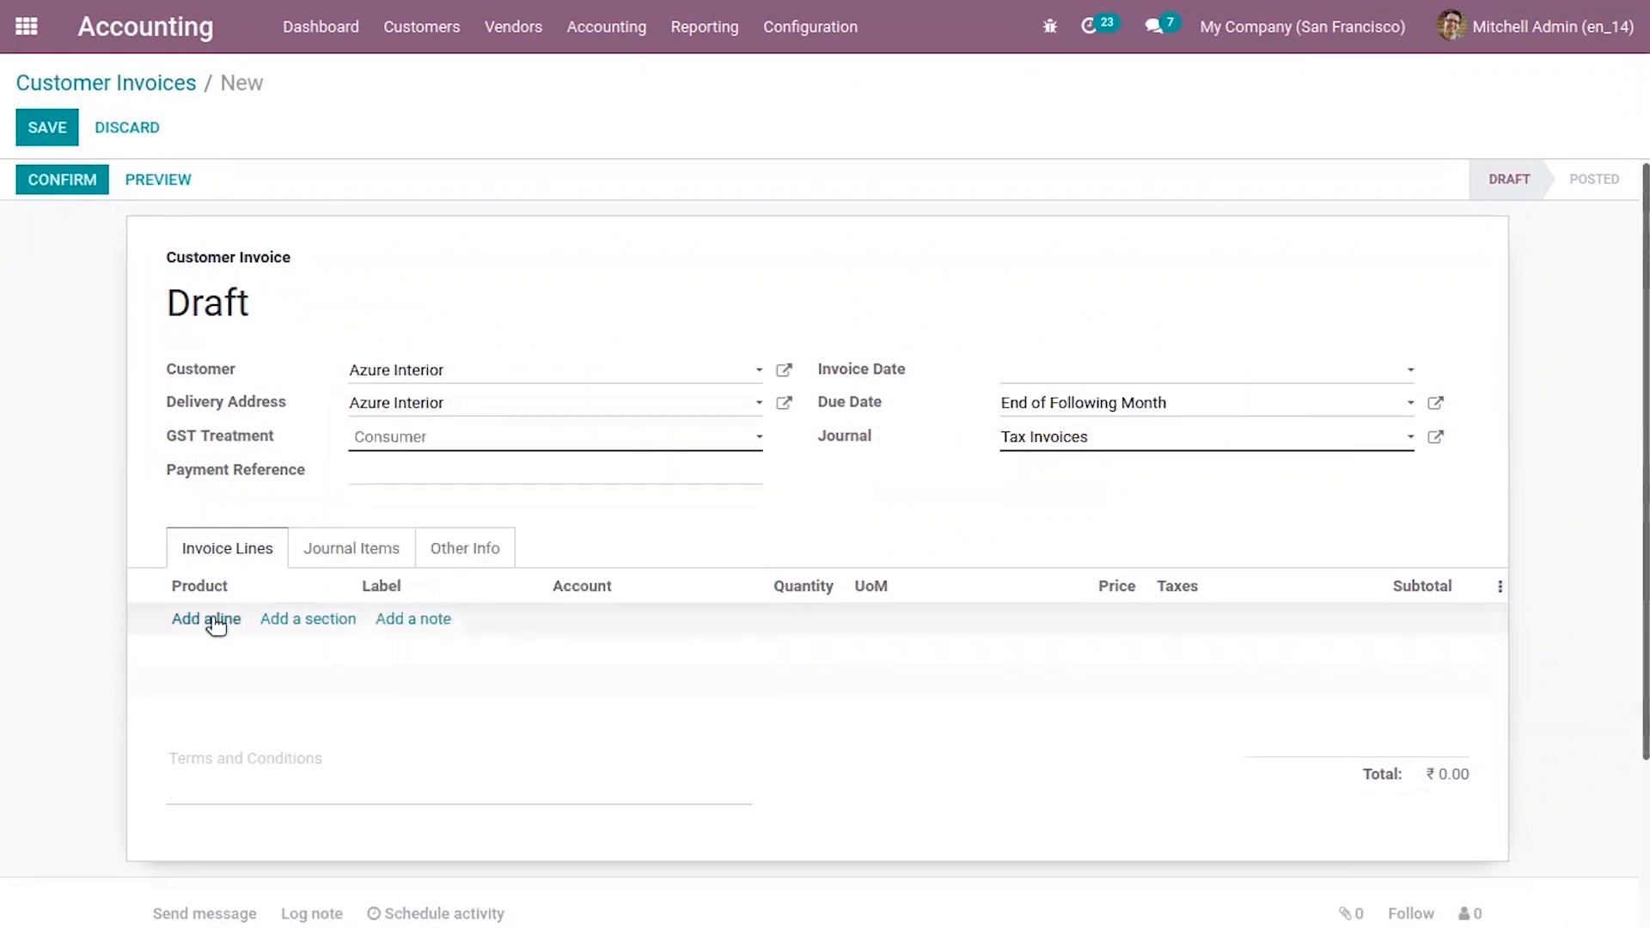
# - Add an invoice line for the product [DESK0004] Customizable Desk (CONFIG) (Aluminium, Black)
pyautogui.click(210, 621)
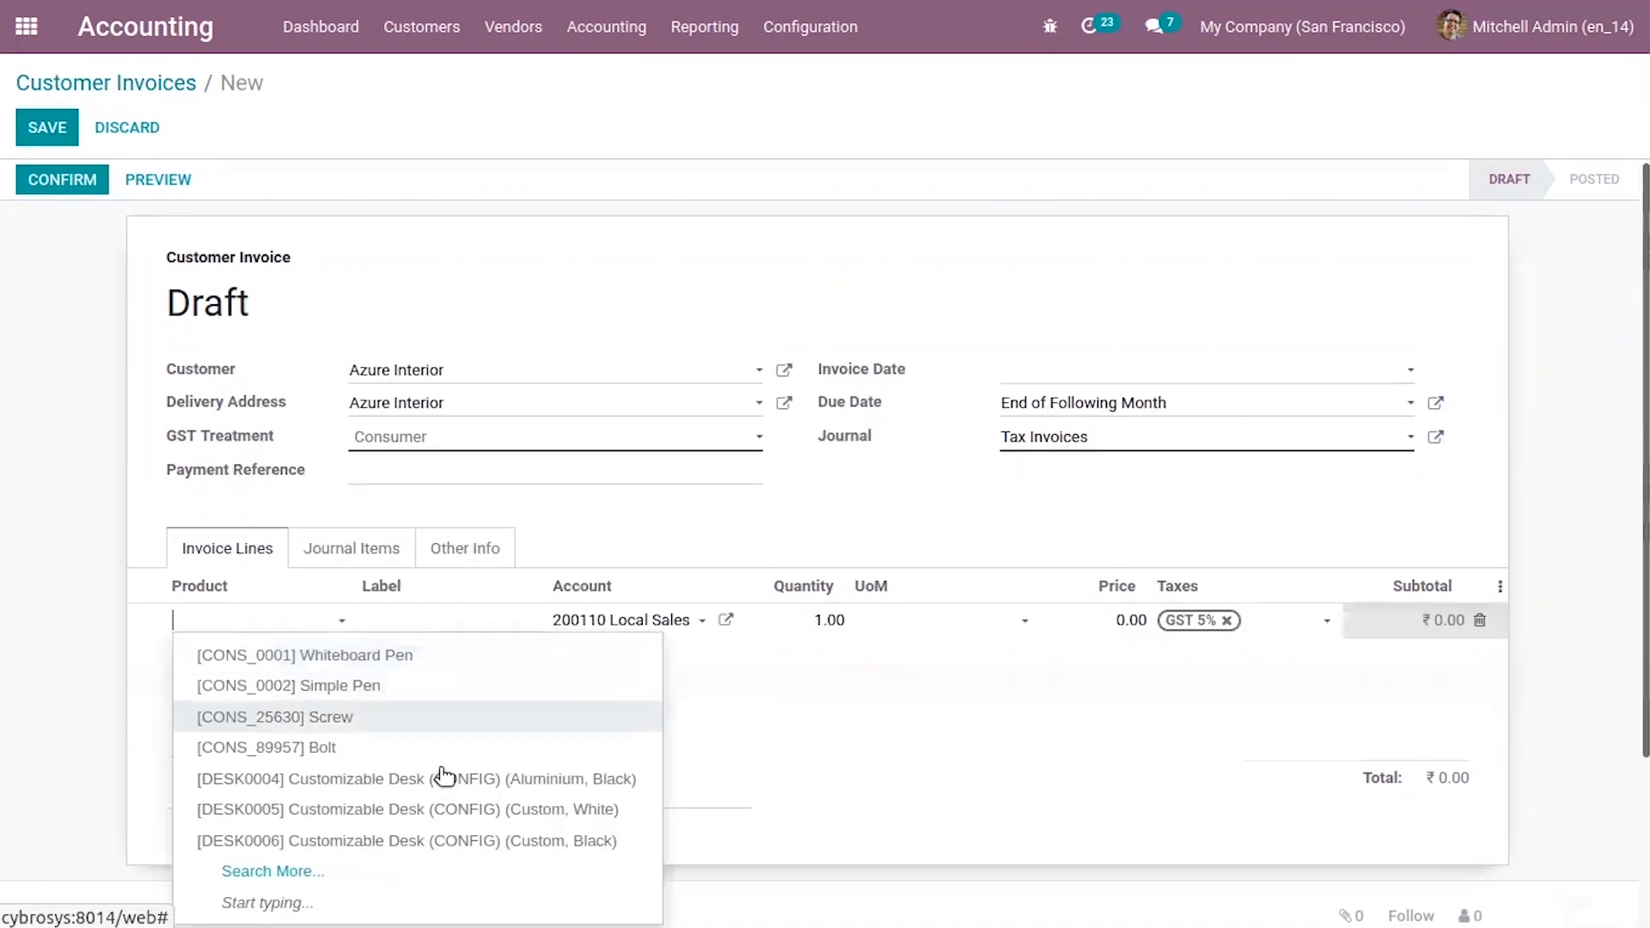
pyautogui.click(263, 626)
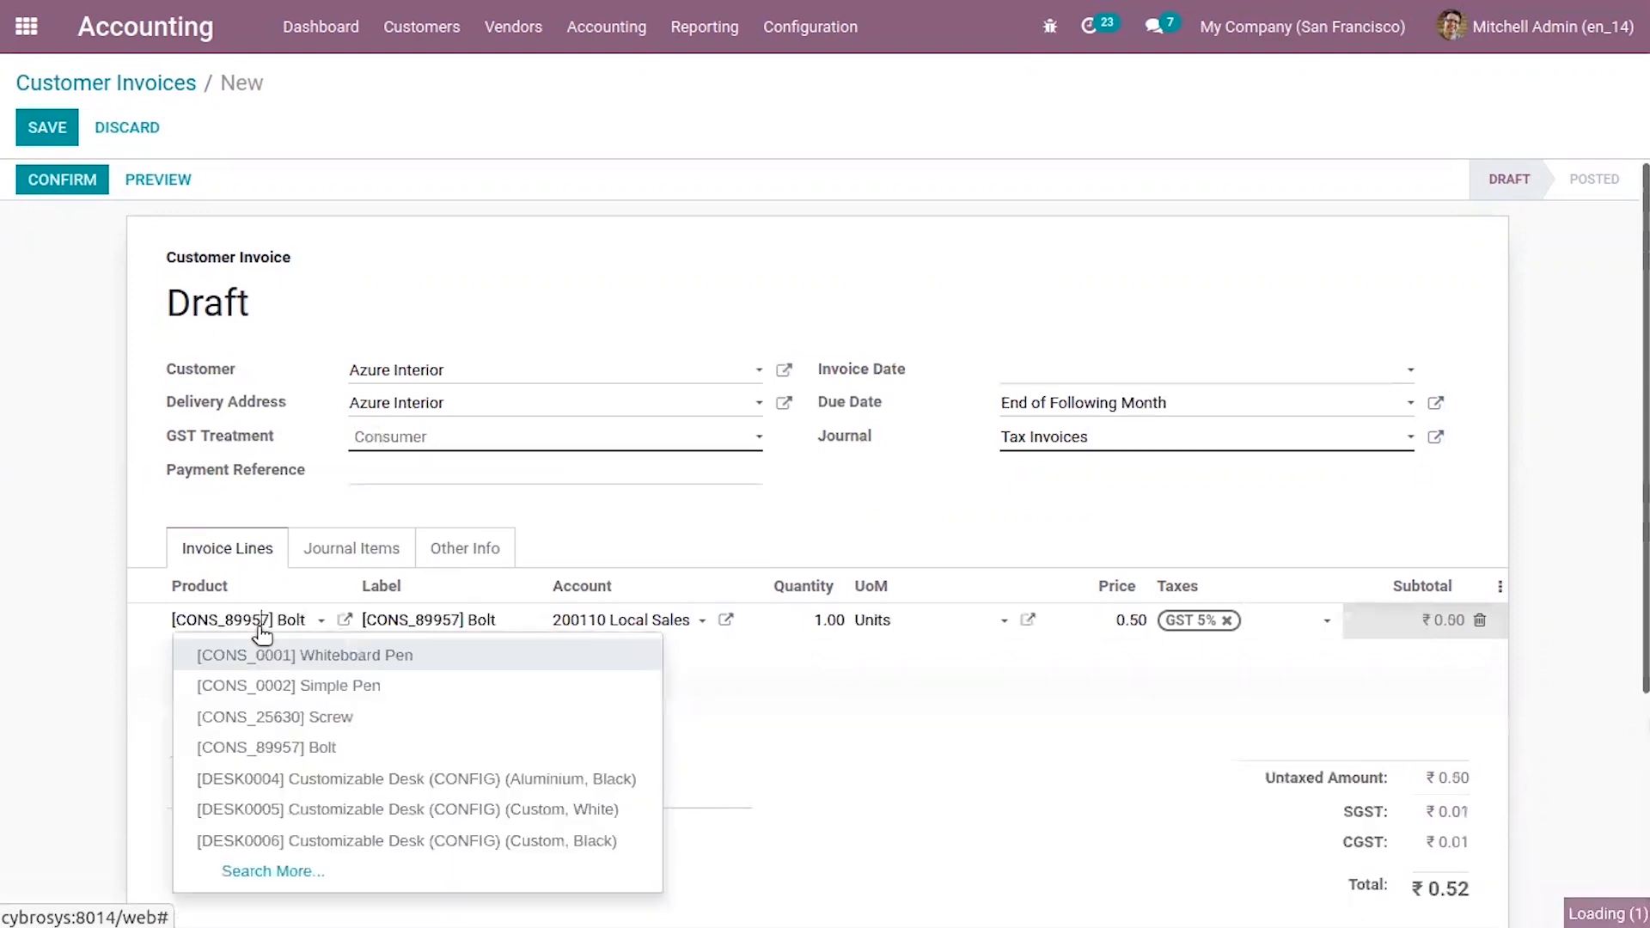
pyautogui.click(523, 778)
# - Examine the costing method, inventory valuation and stock accounts of the desk's Office Furniture category, and return to the draft invoice
pyautogui.click(344, 628)
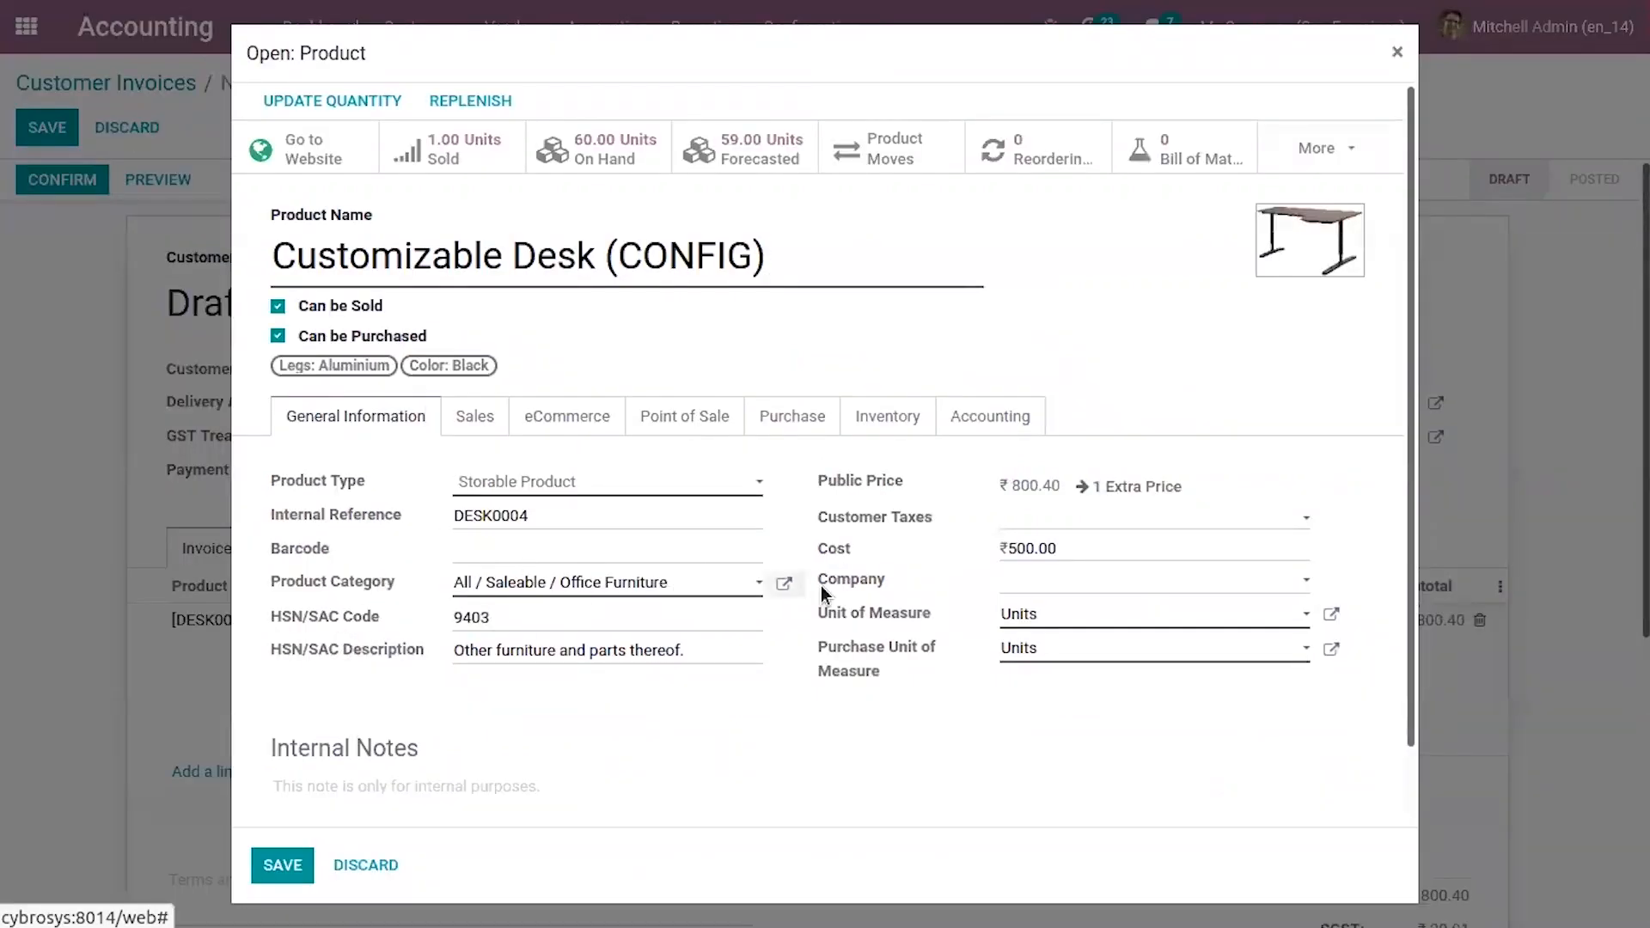
pyautogui.click(783, 583)
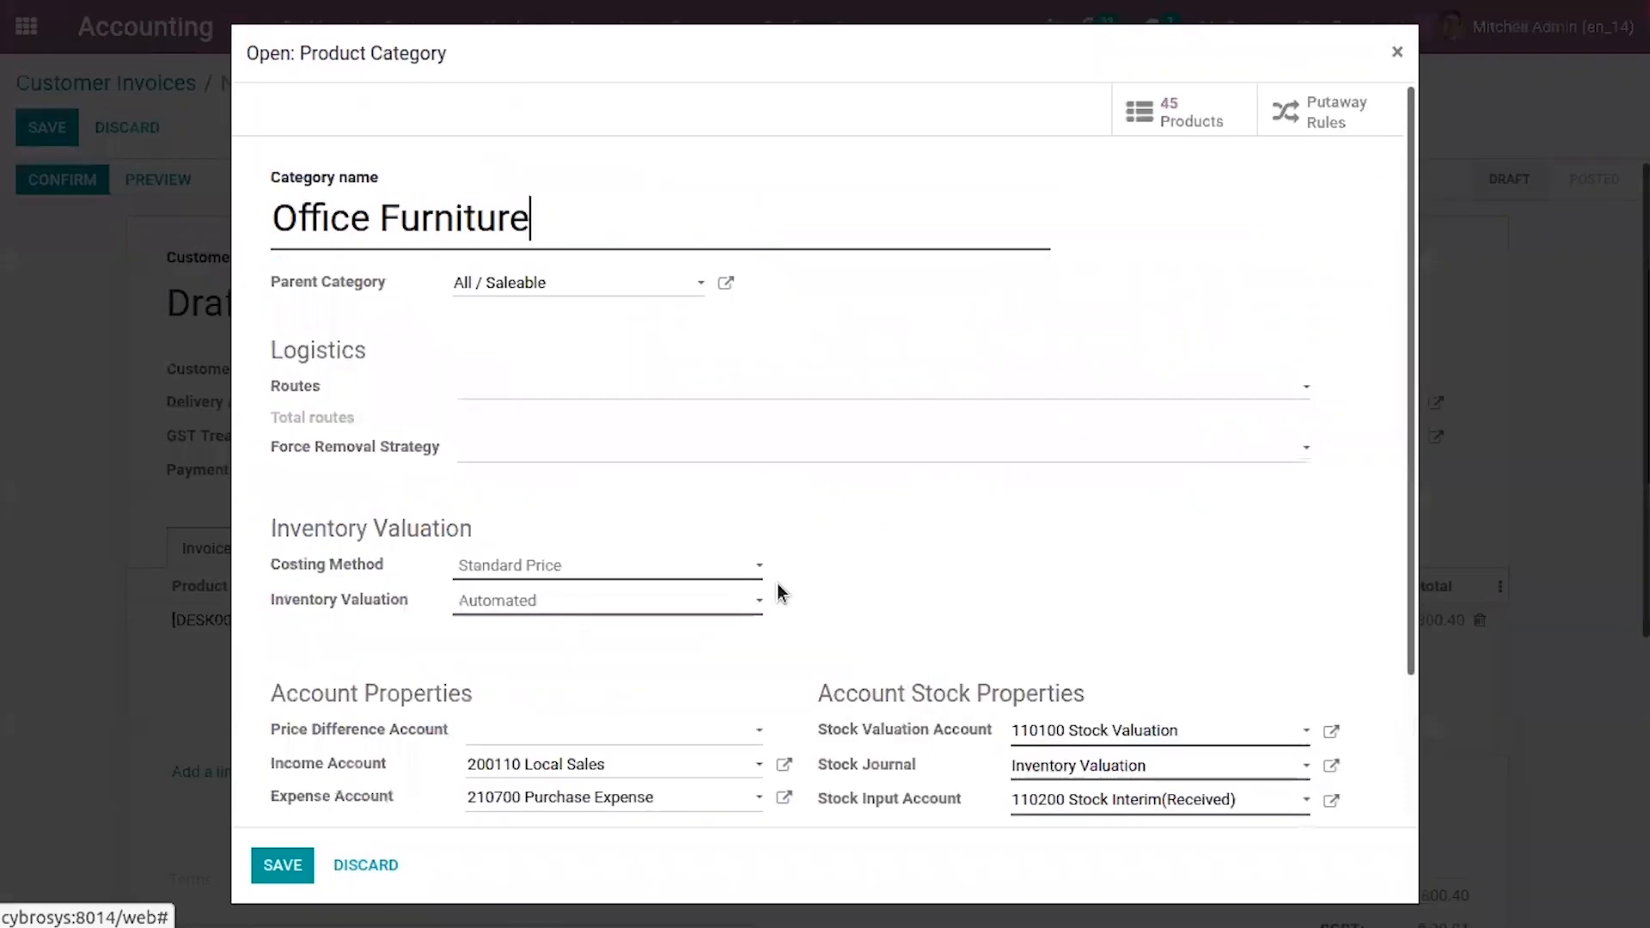
pyautogui.moveTo(1413, 508); pyautogui.dragTo(1413, 595)
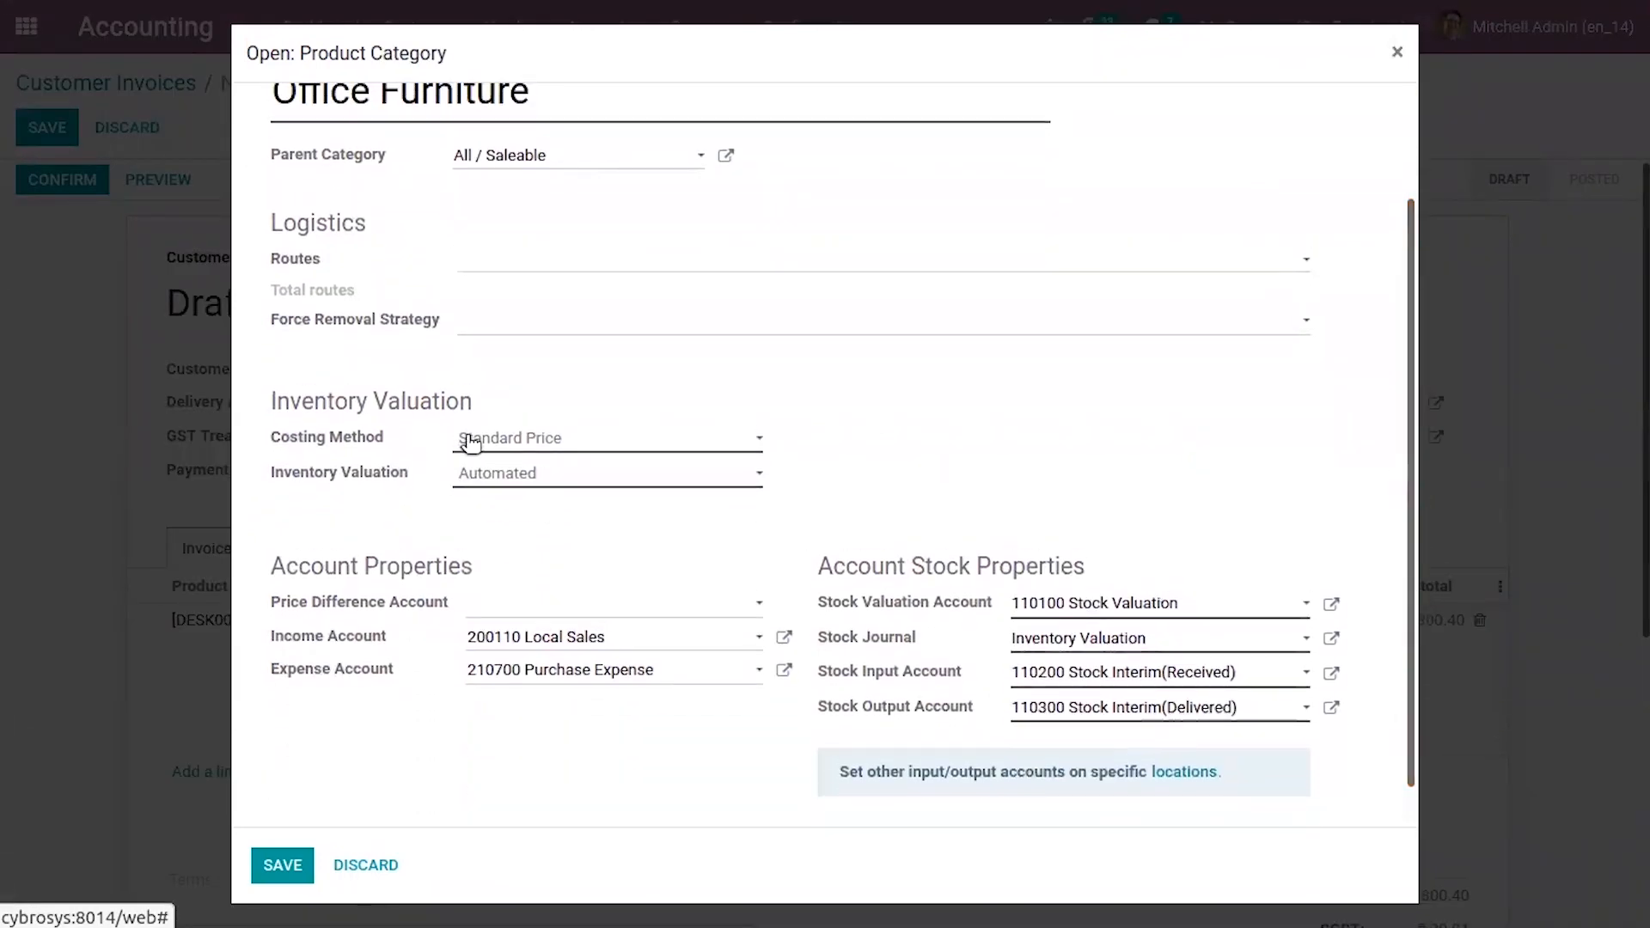
pyautogui.click(468, 439)
pyautogui.click(404, 429)
pyautogui.click(508, 477)
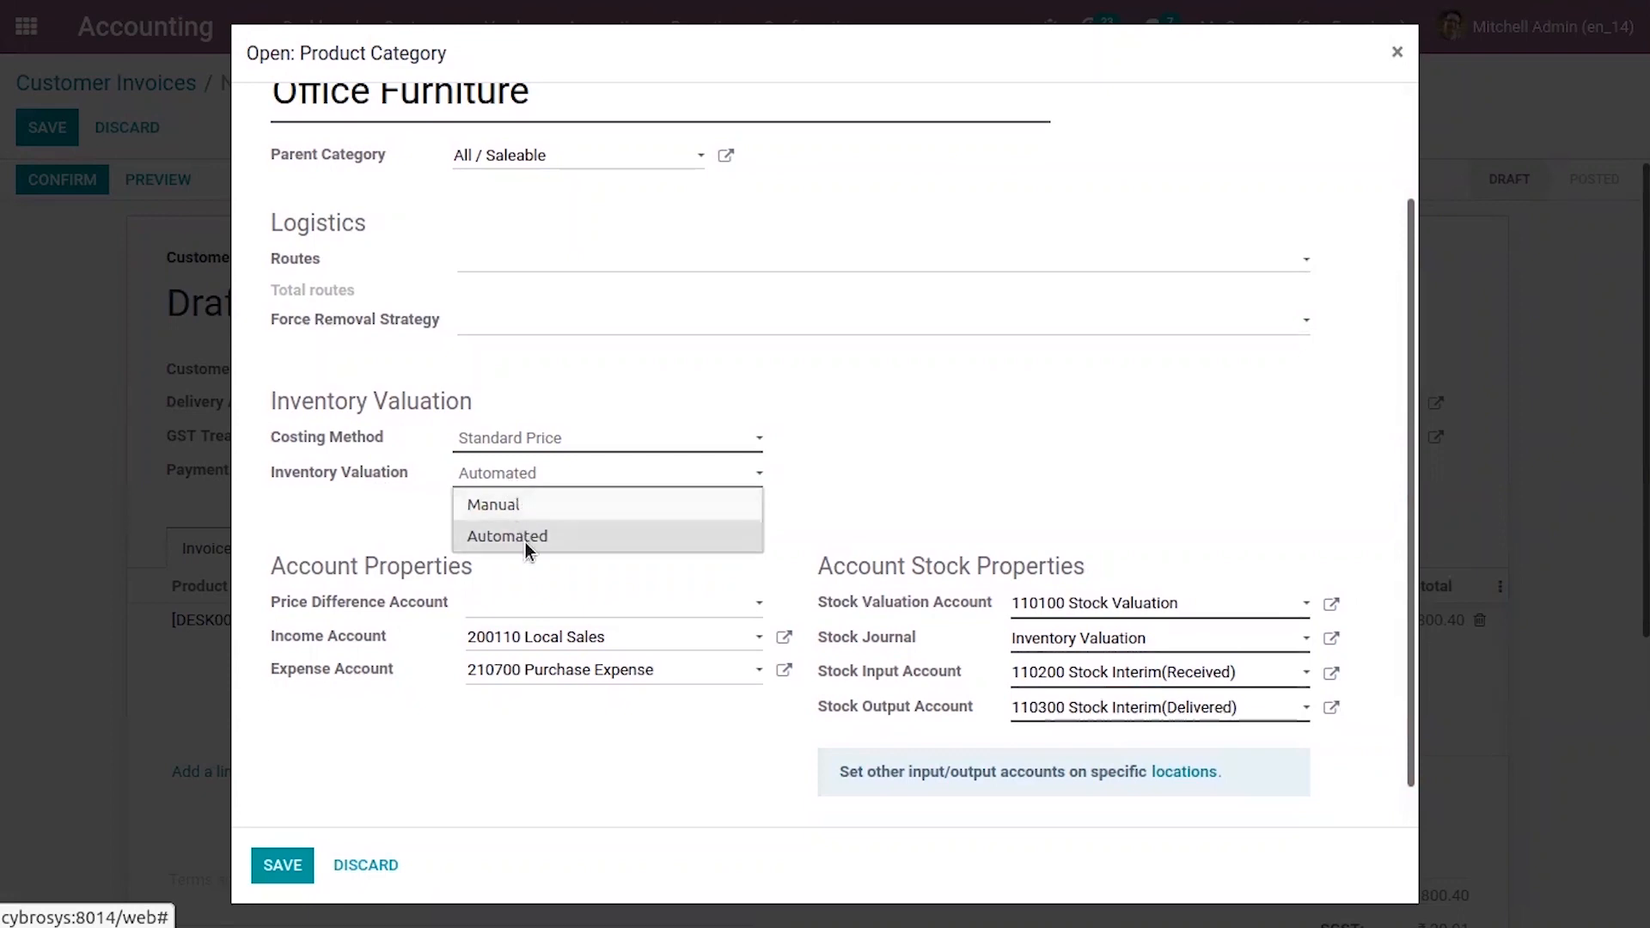
pyautogui.click(469, 540)
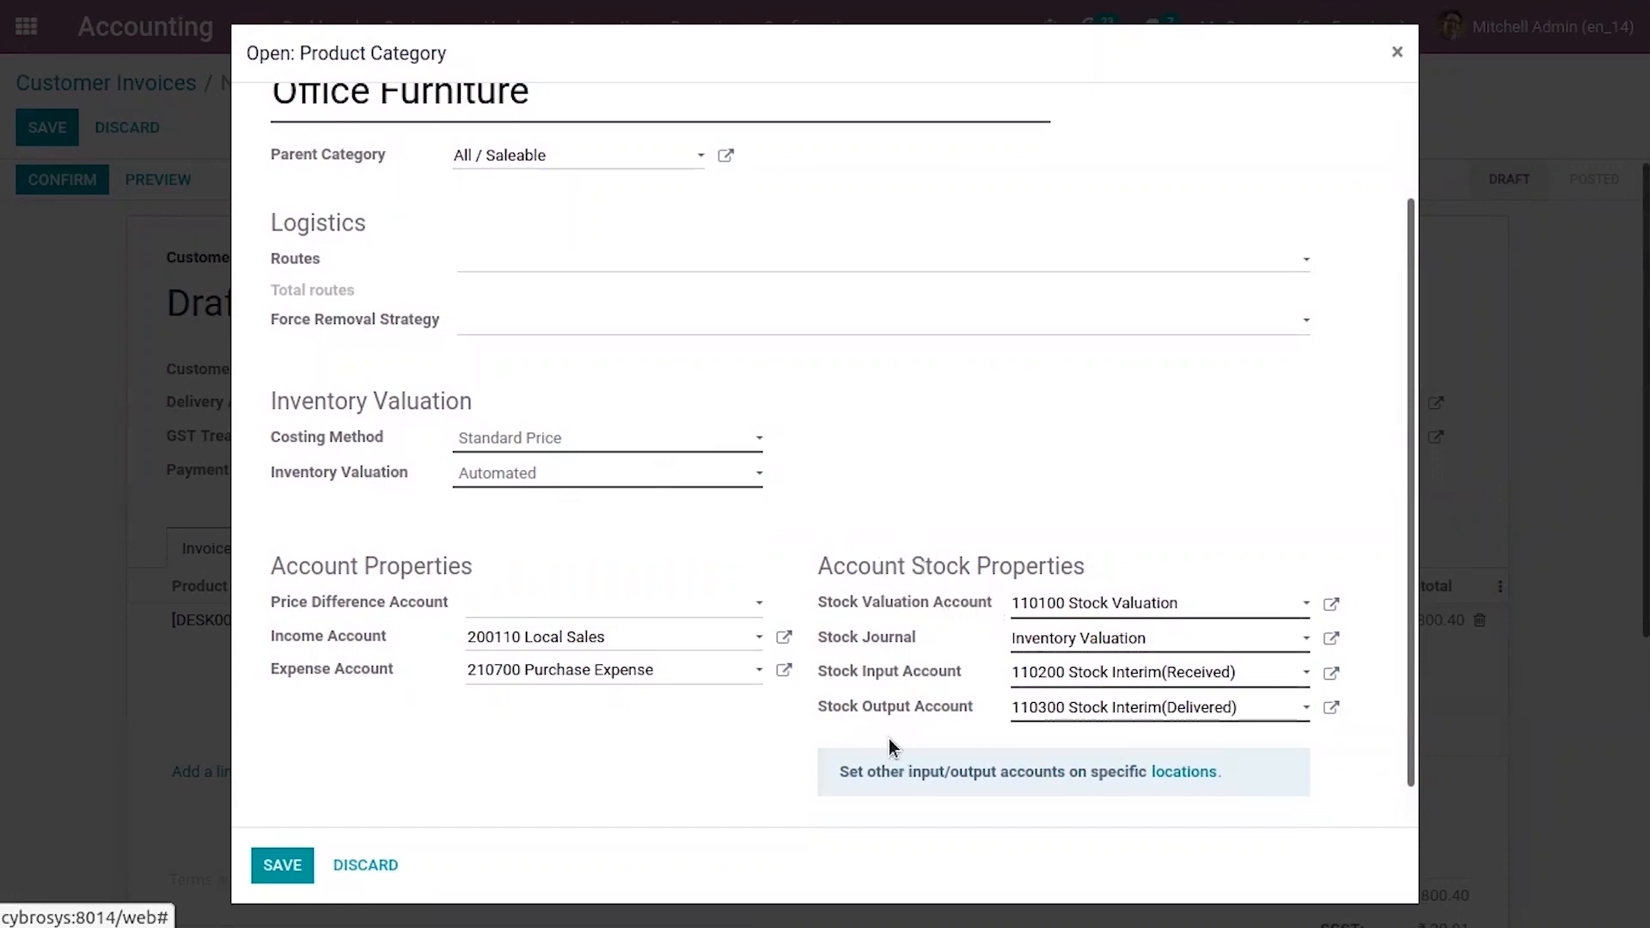
pyautogui.moveTo(940, 606)
pyautogui.click(364, 862)
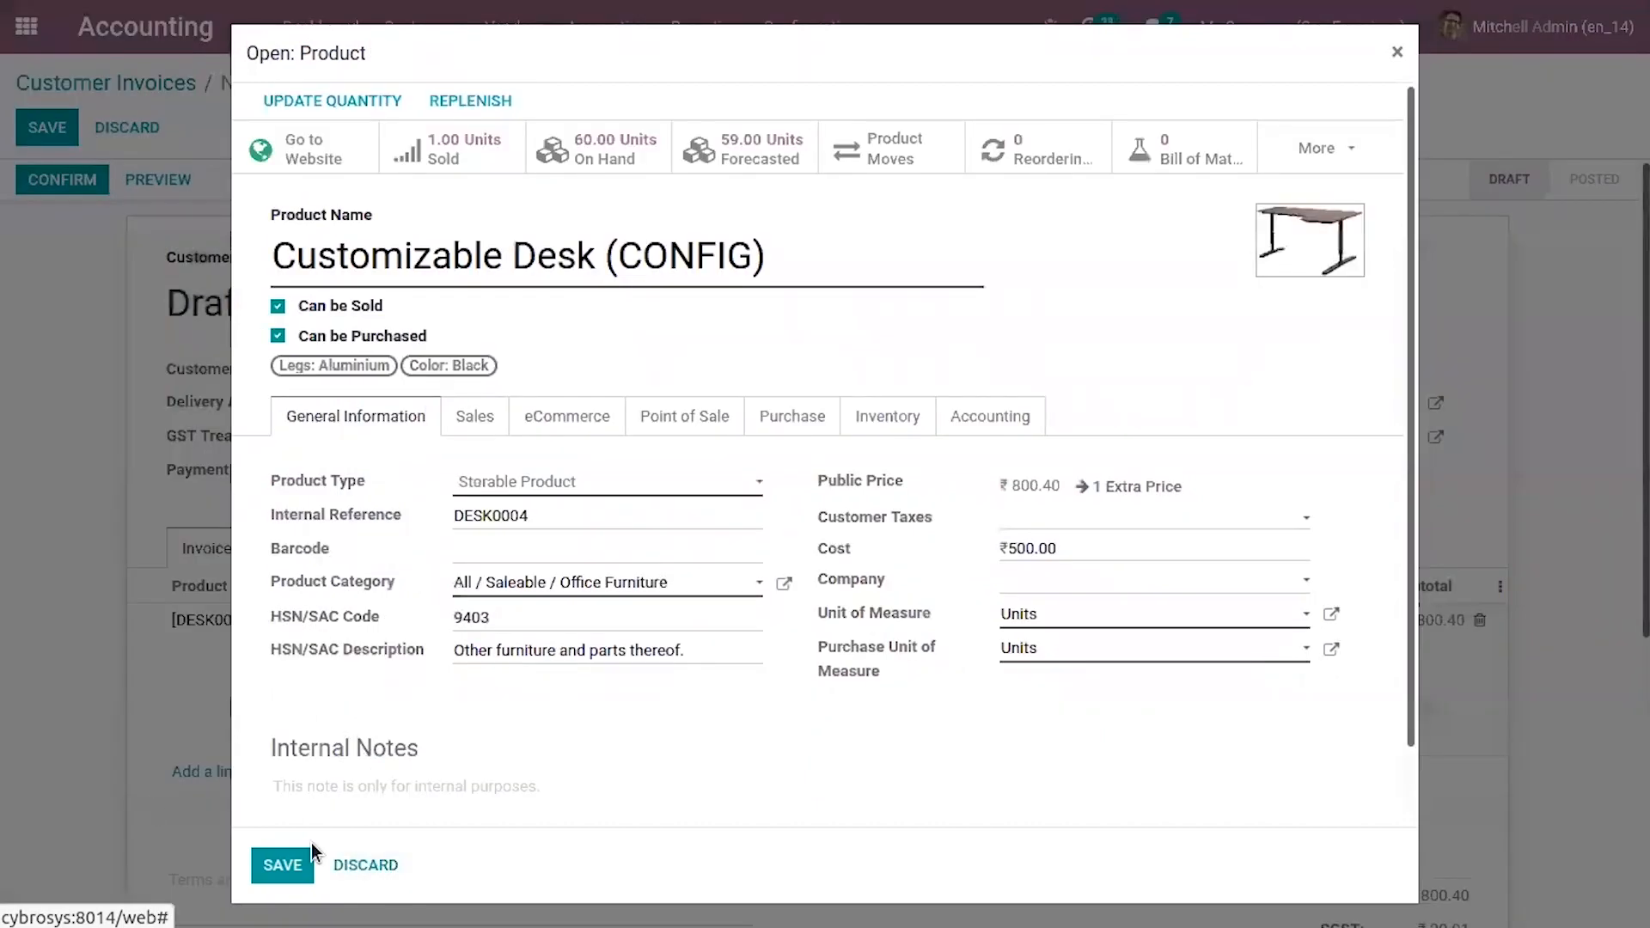
pyautogui.click(289, 865)
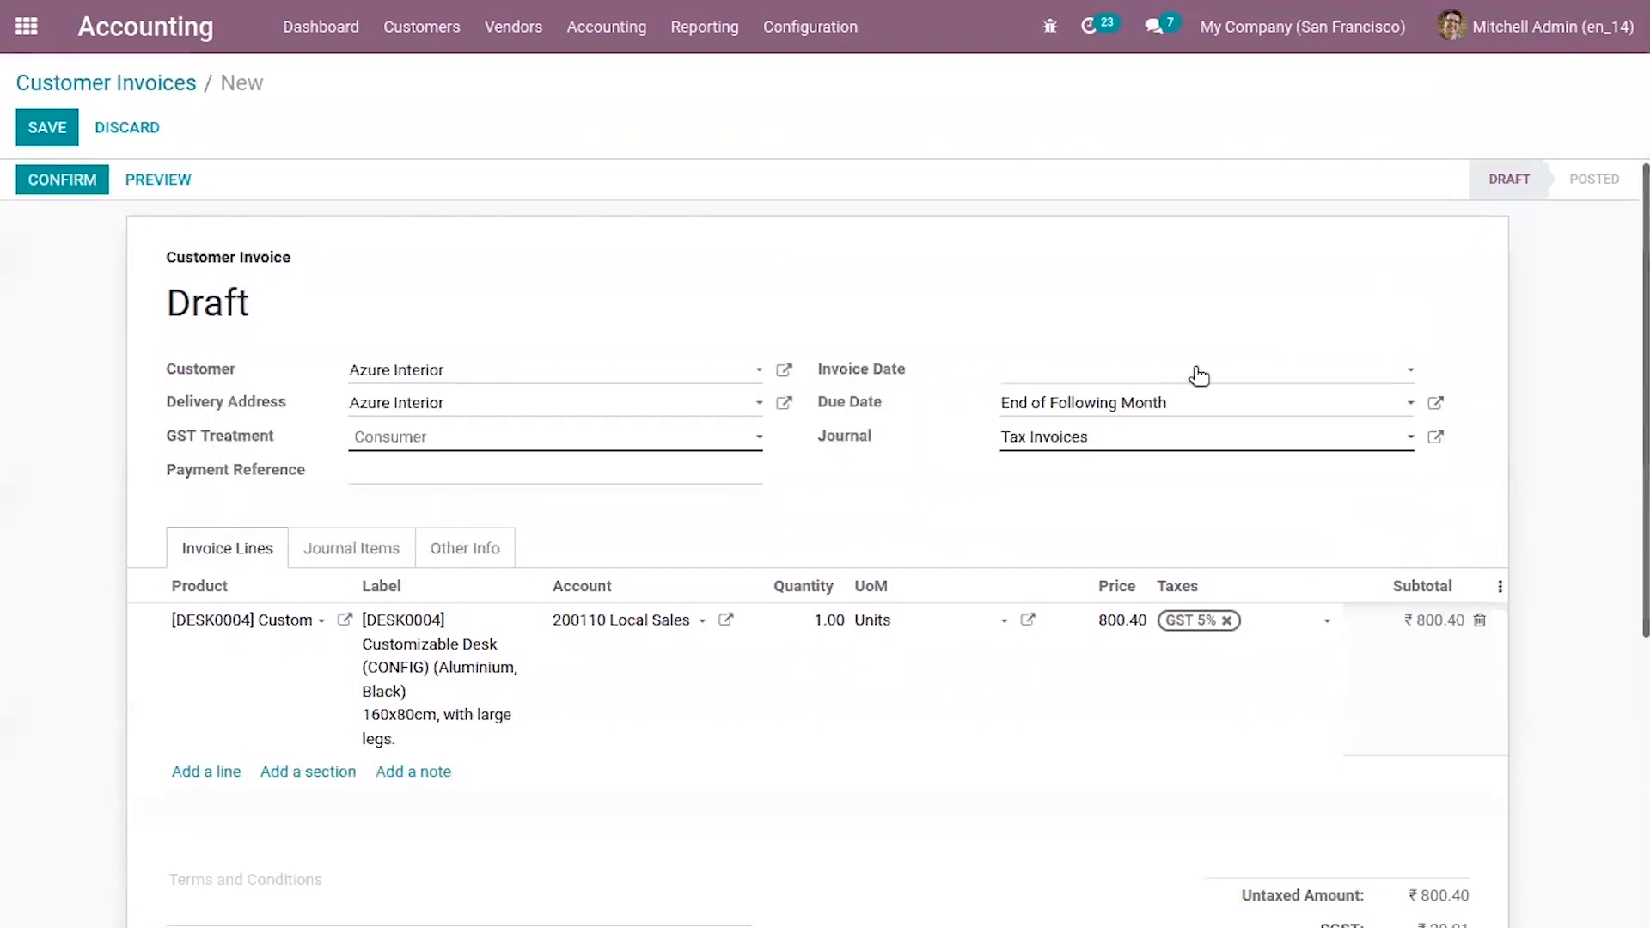
# - Confirm the Azure Interior invoice and display its journal items
pyautogui.click(76, 184)
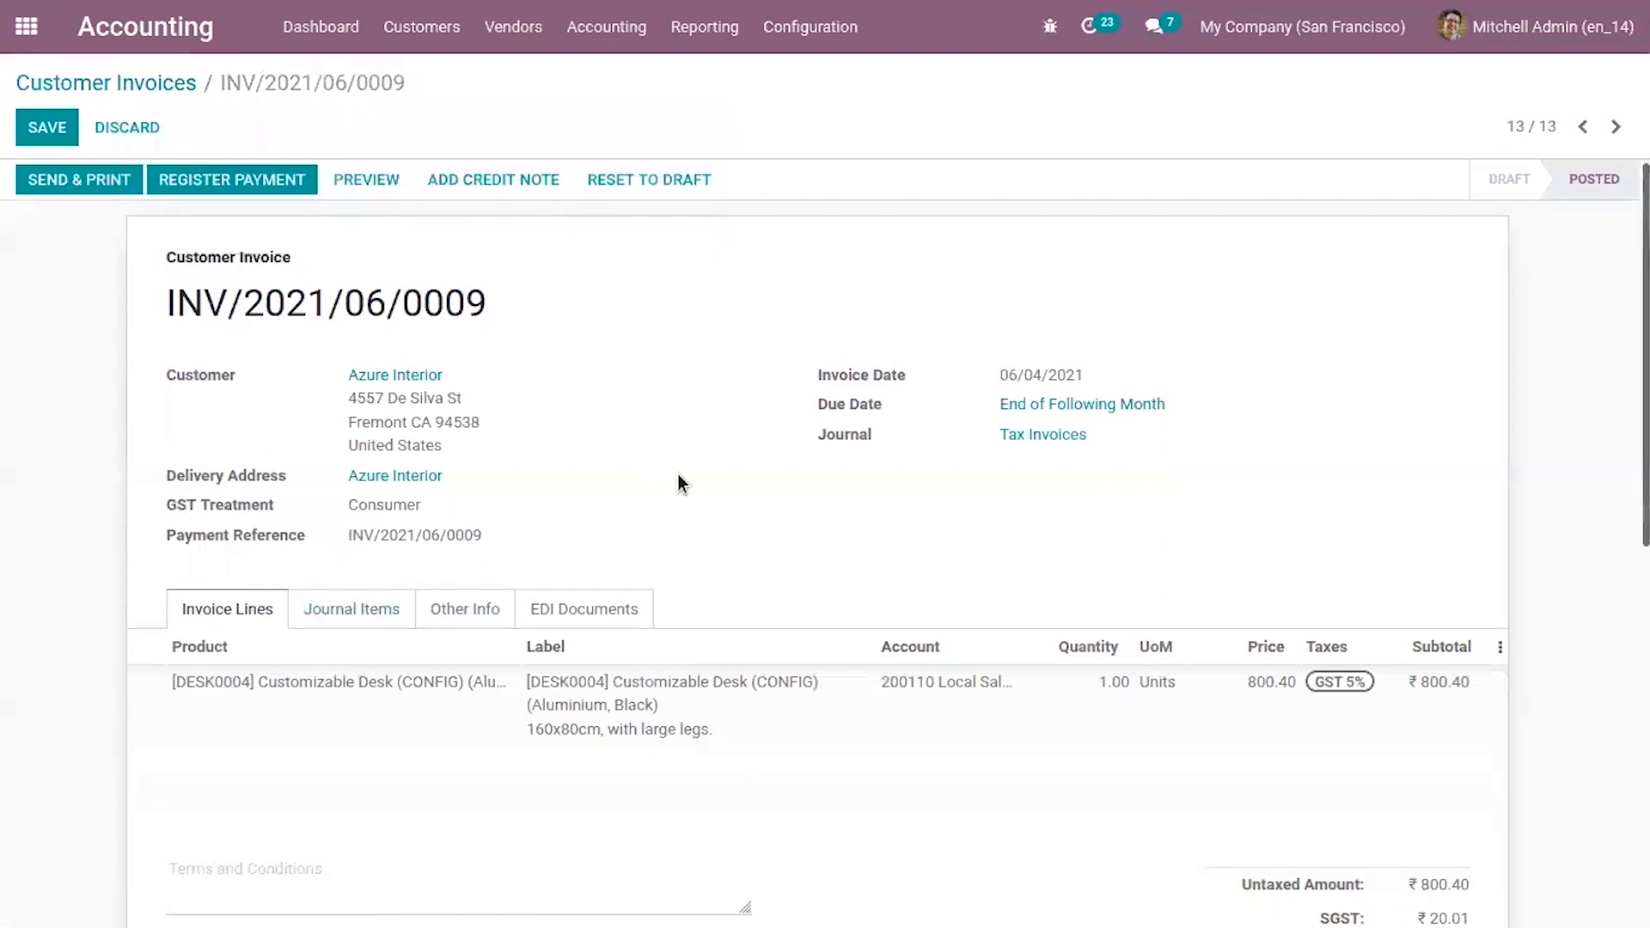
pyautogui.click(340, 604)
pyautogui.scroll(-3, 1201, 569)
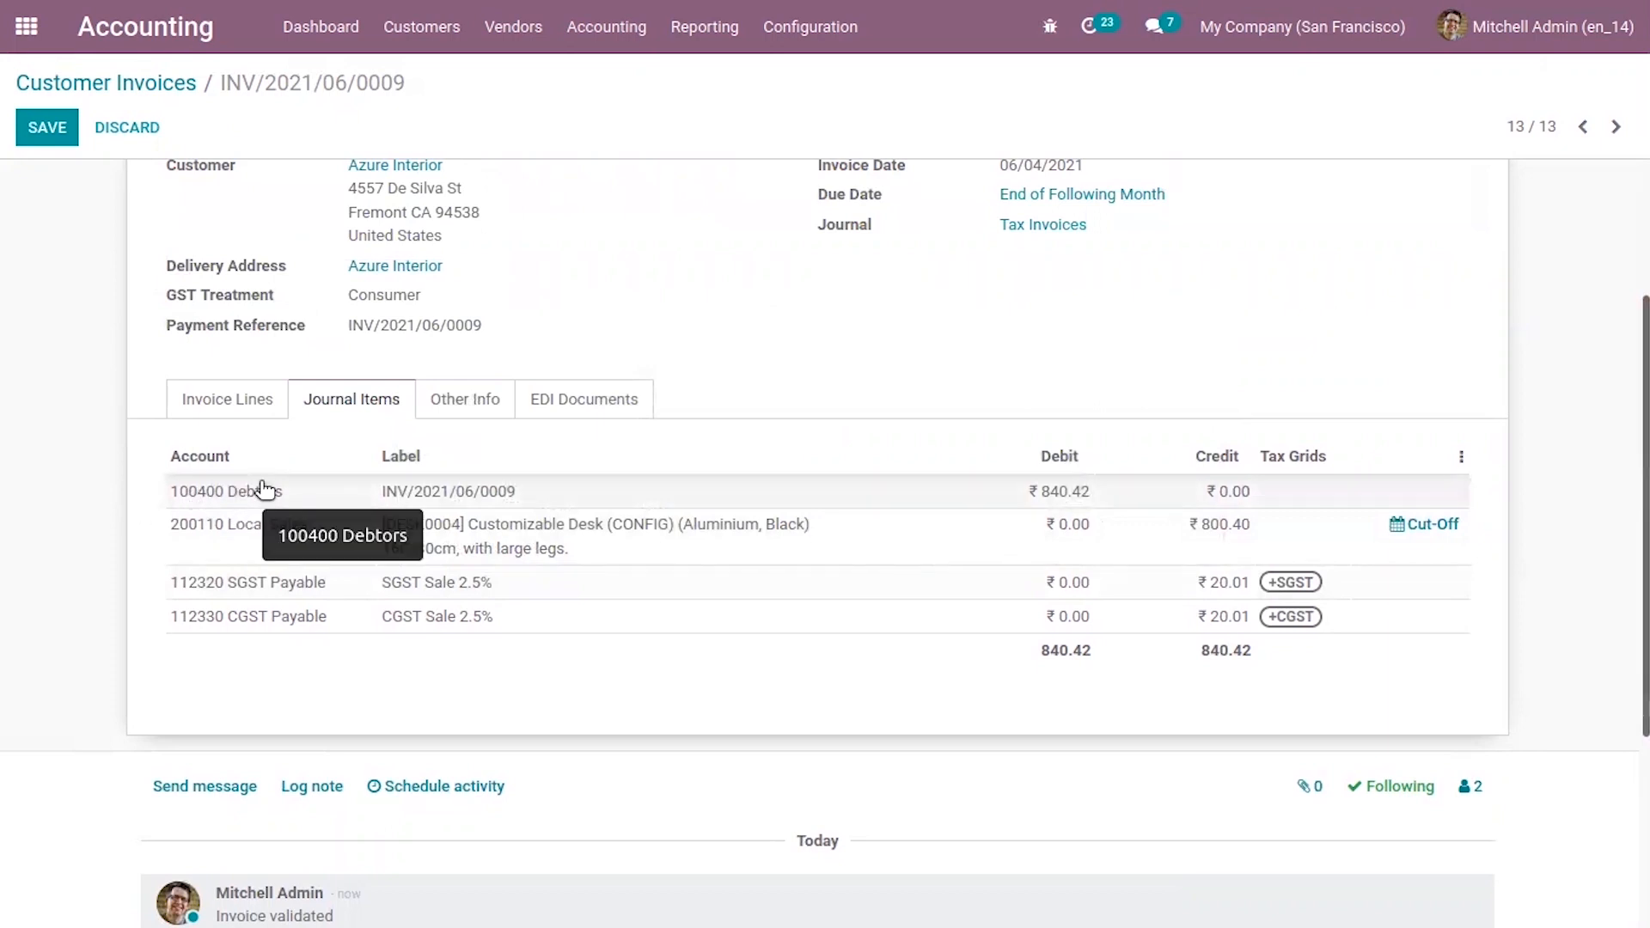
# - Open the Azure Interior contact from the invoice and check its receivable and payable accounts
pyautogui.click(374, 279)
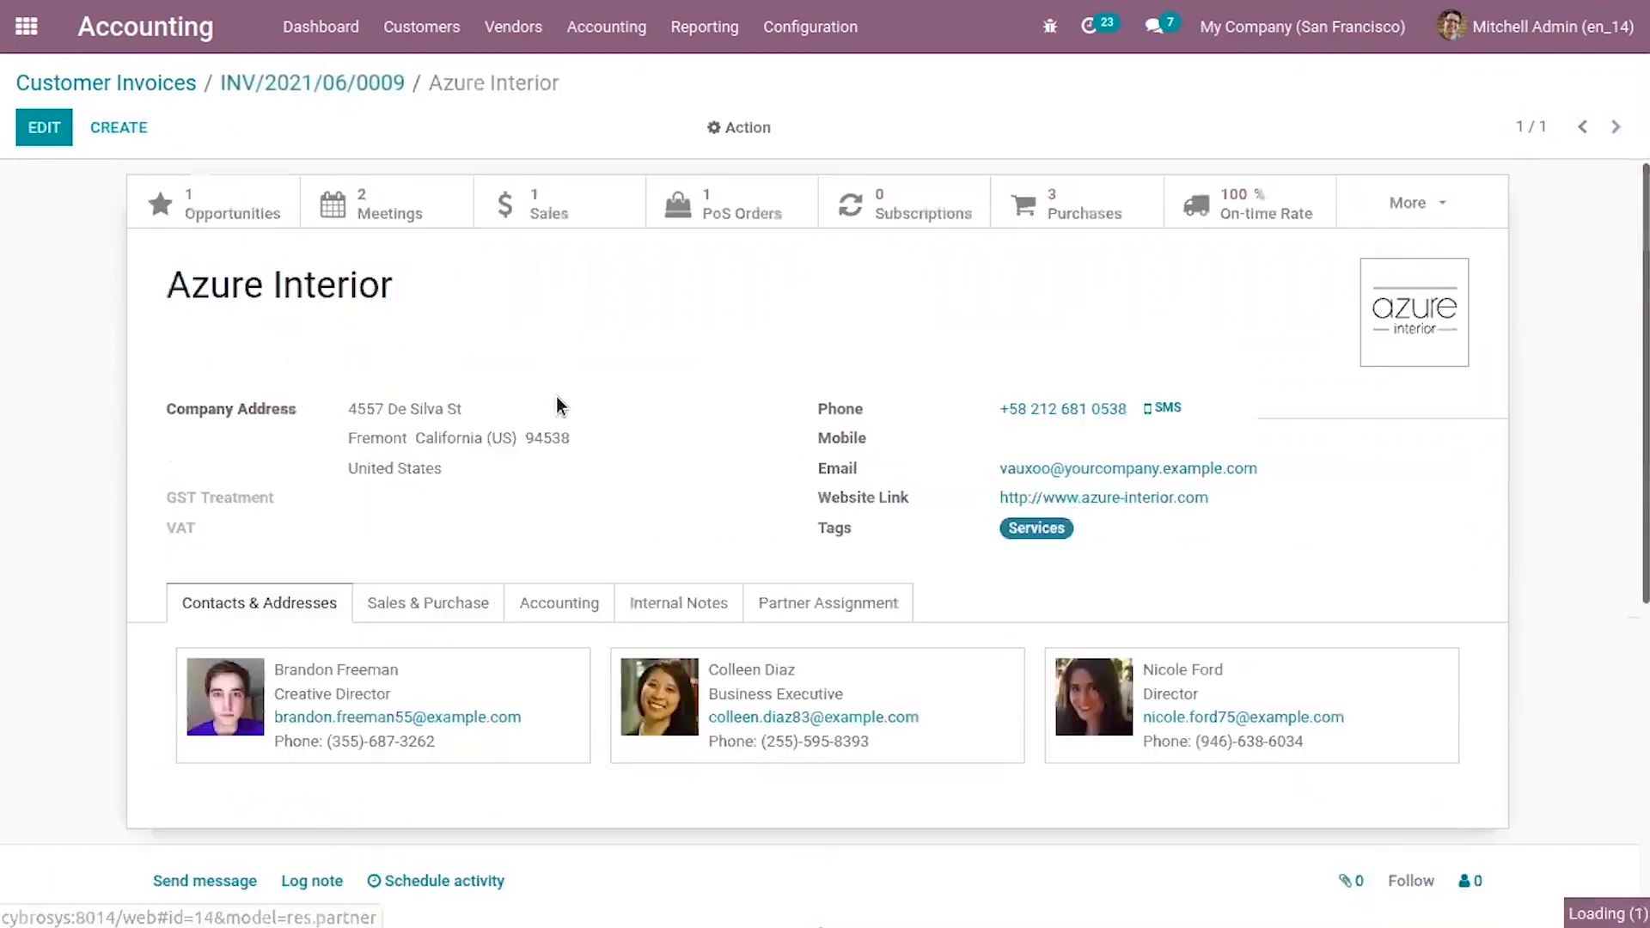
pyautogui.click(416, 599)
pyautogui.click(545, 601)
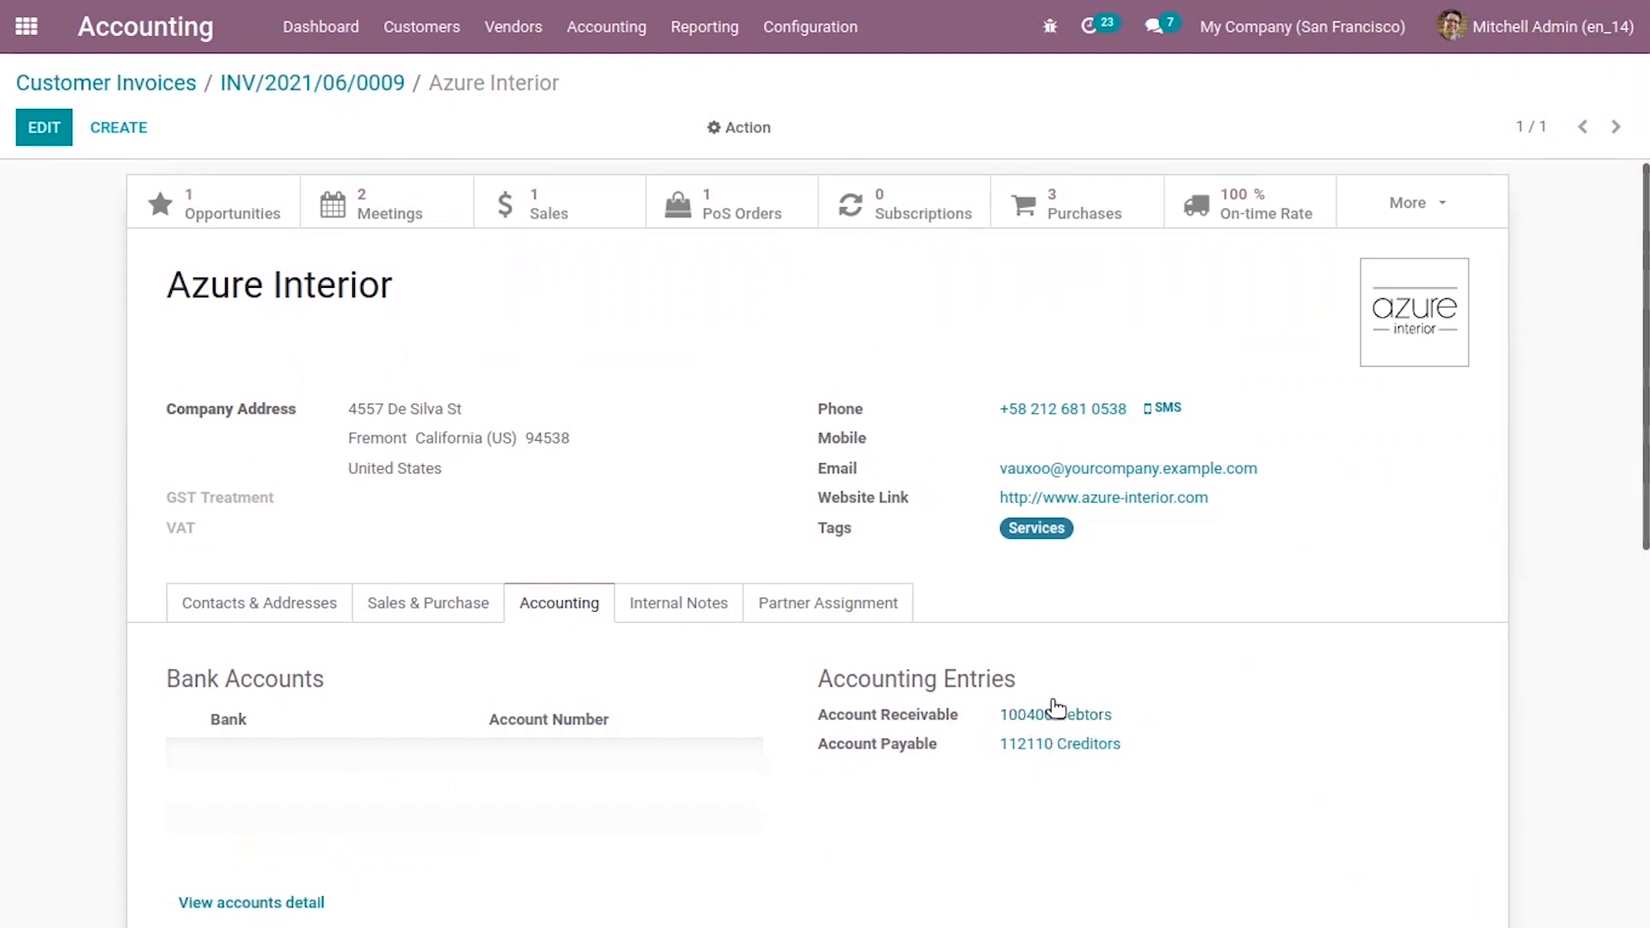
# - Return to the invoice and review its debtor, sales and tax journal items
pyautogui.click(303, 90)
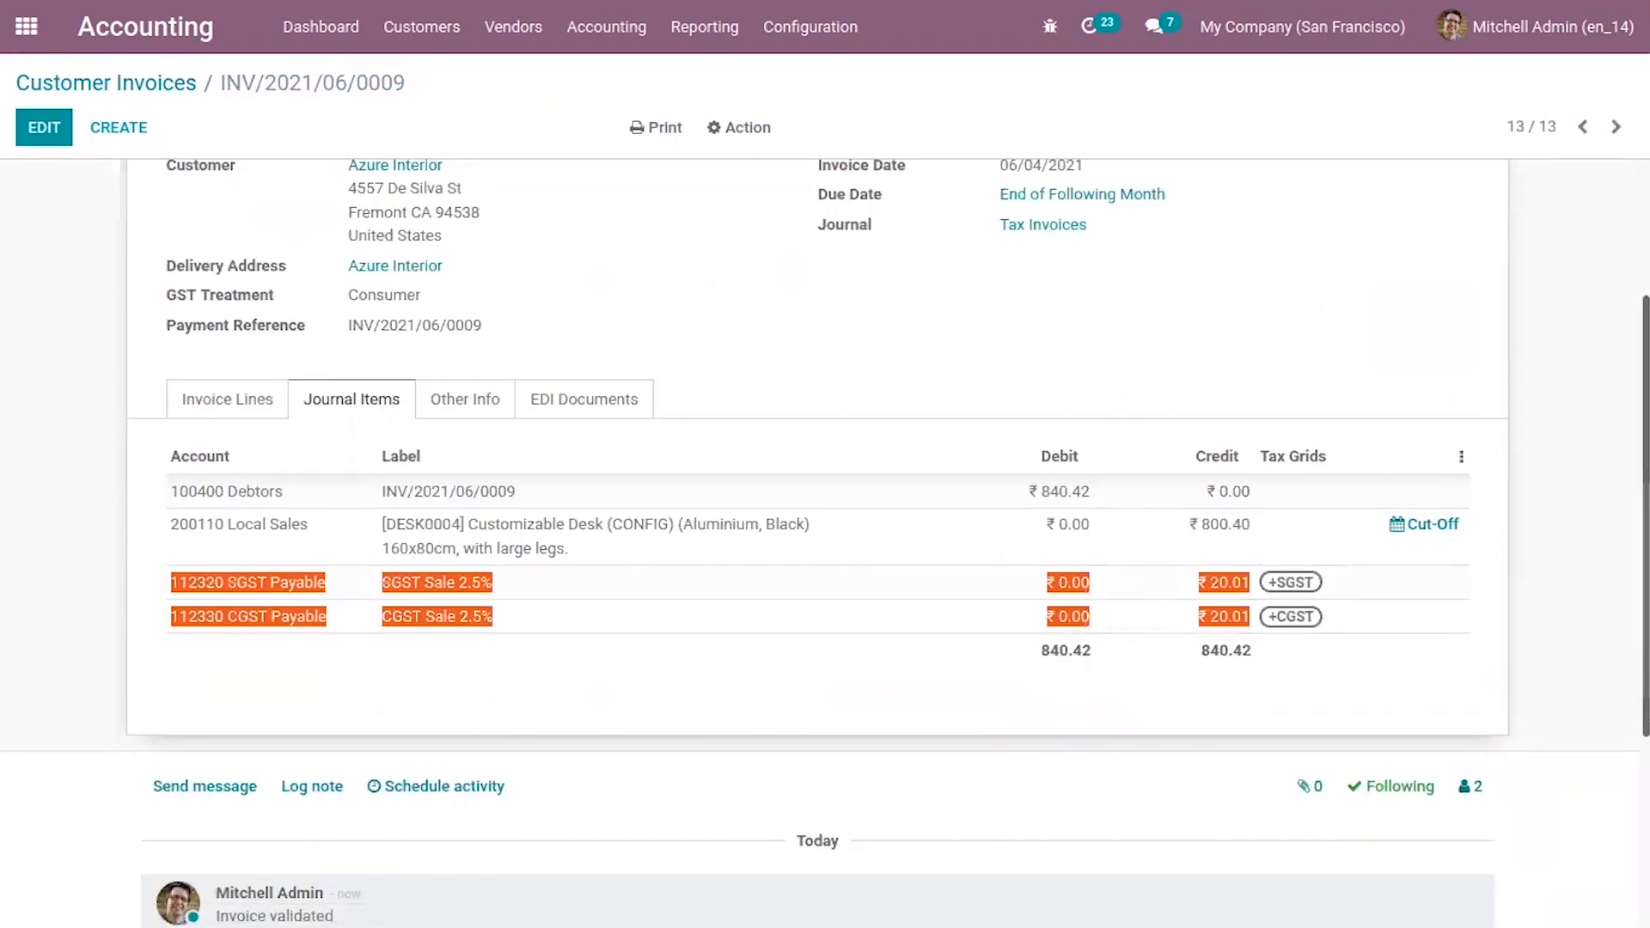
pyautogui.scroll(3, 1579, 357)
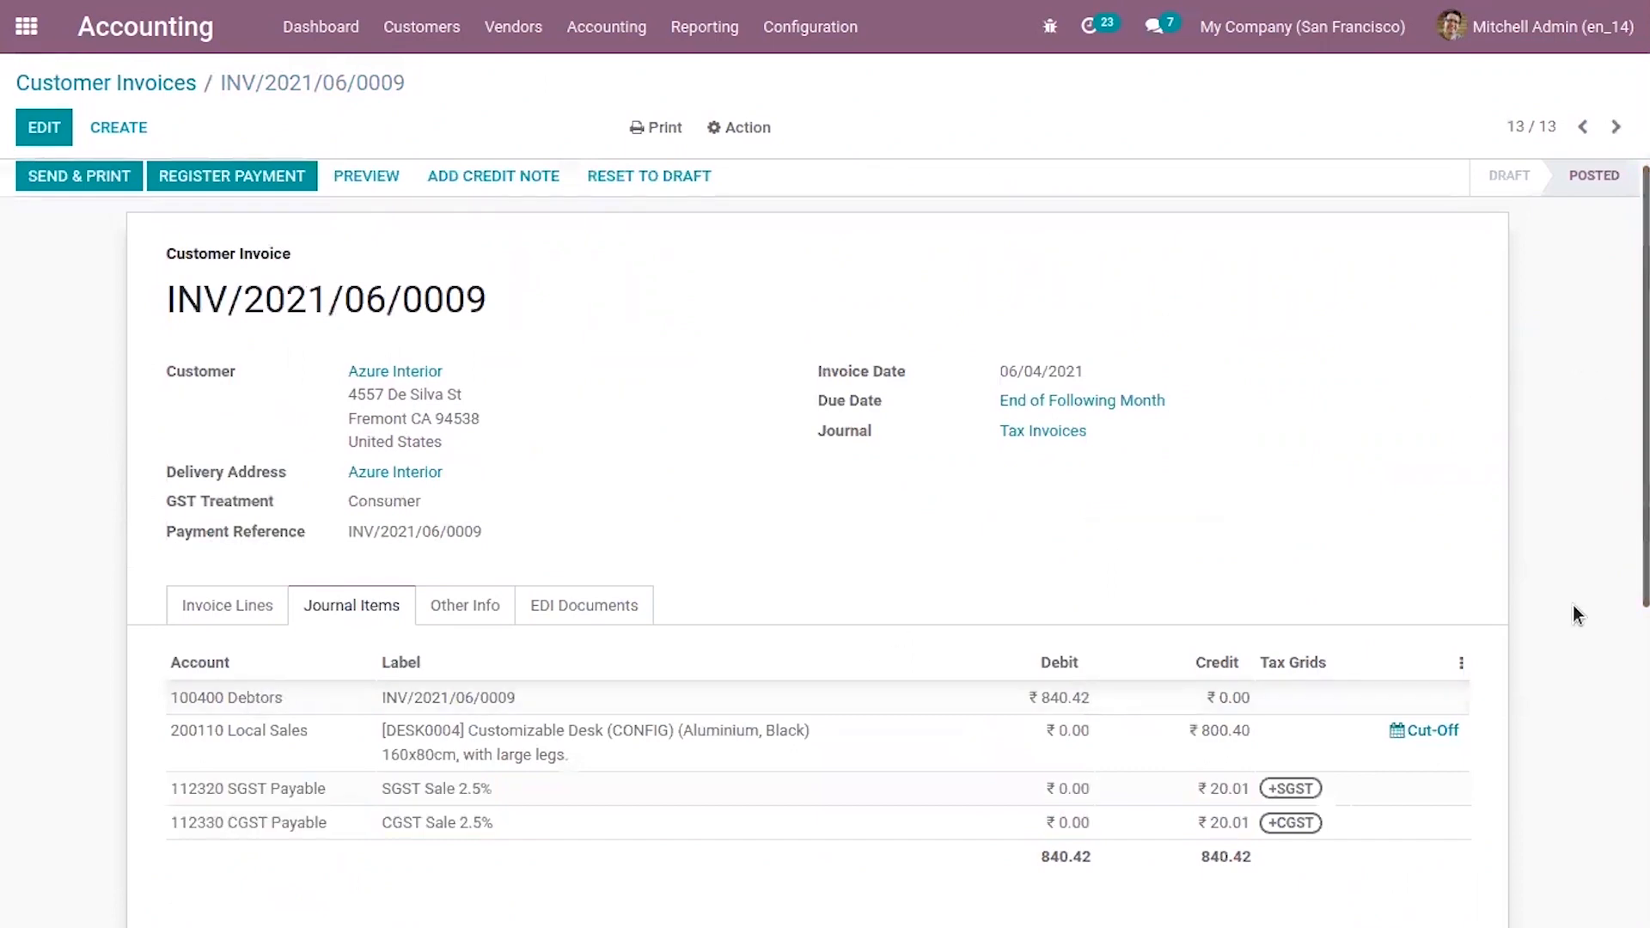
pyautogui.scroll(-2, 1575, 612)
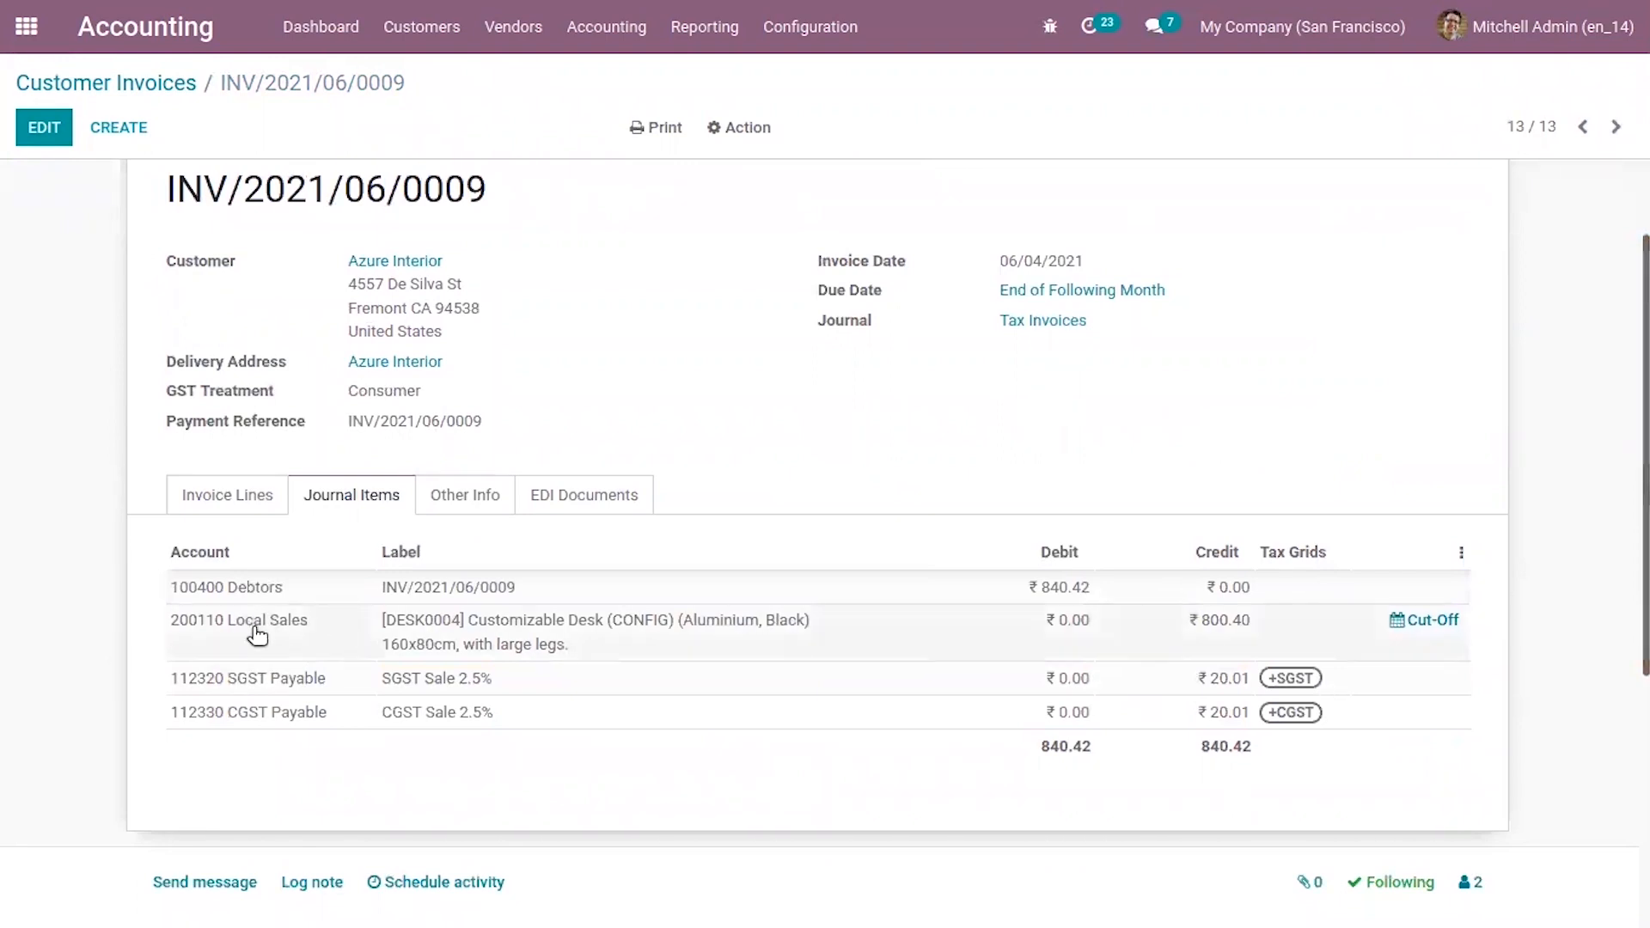
pyautogui.moveTo(405, 640)
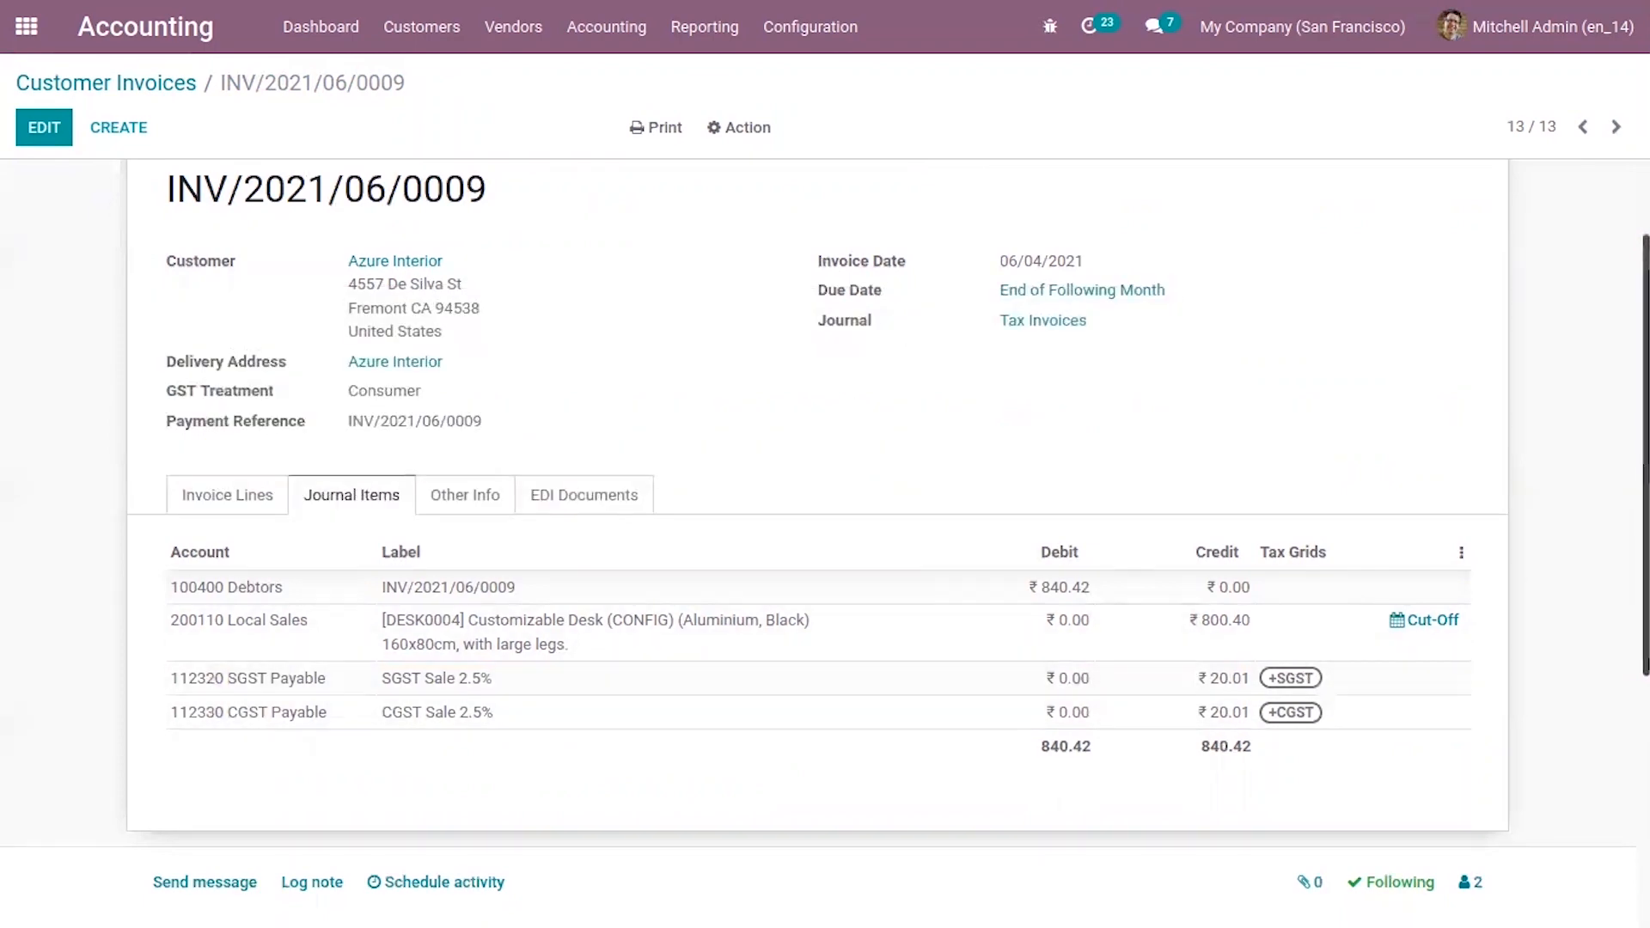
pyautogui.scroll(2, 572, 513)
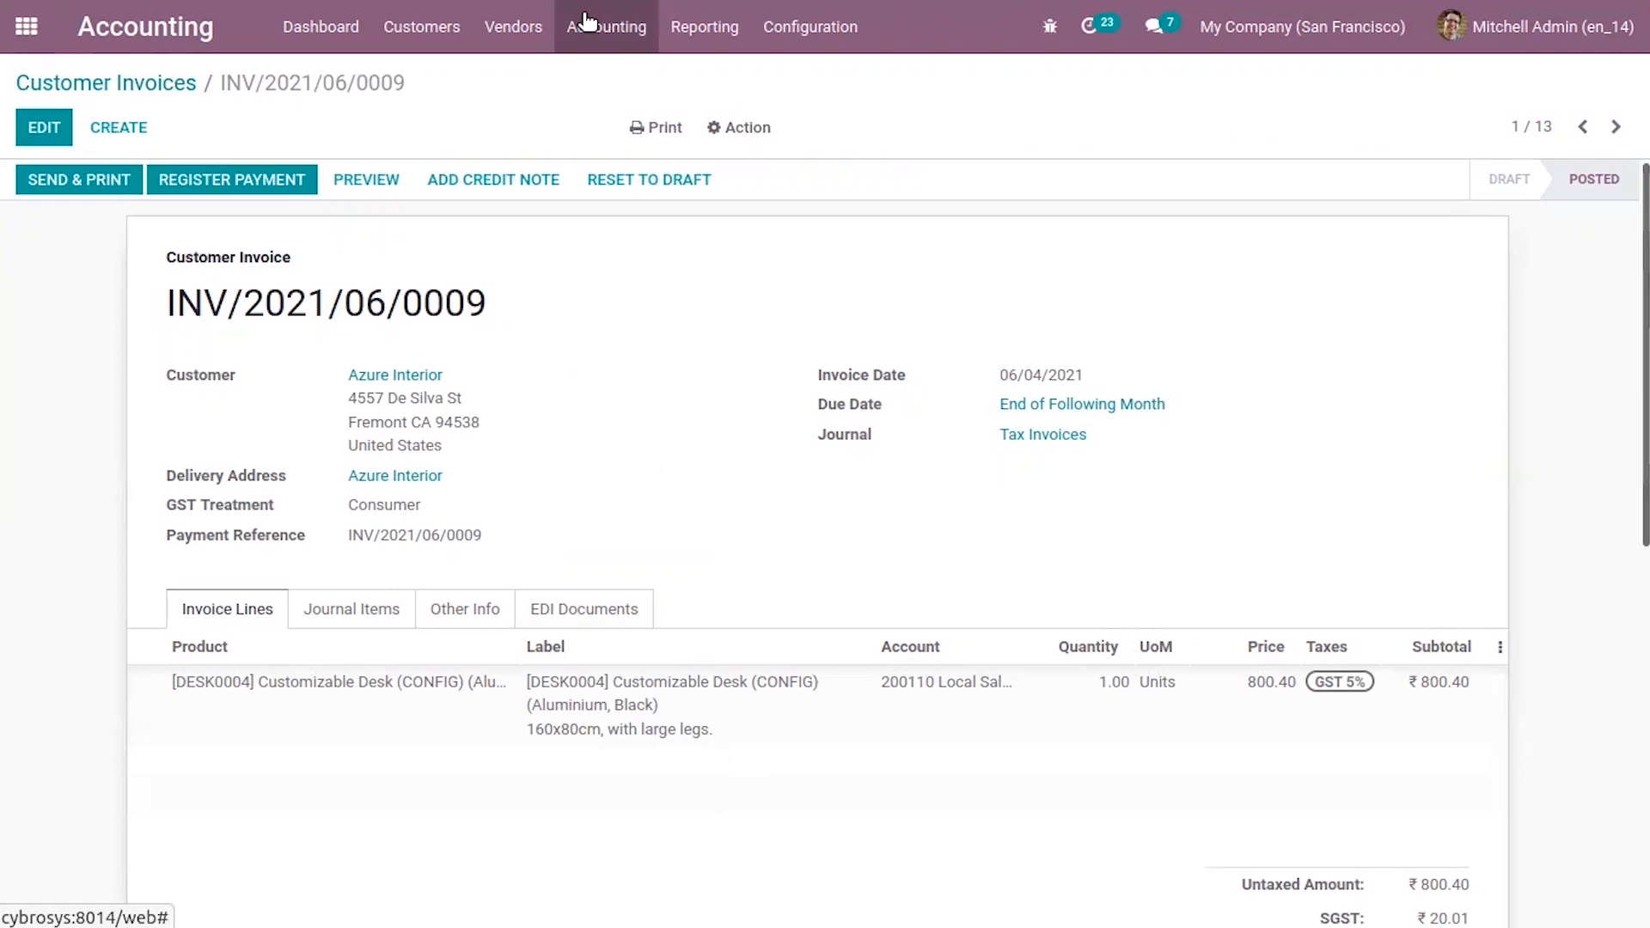
# - List the Sales journal's entries and open the newest Azure Interior invoice from its entry group
pyautogui.click(587, 20)
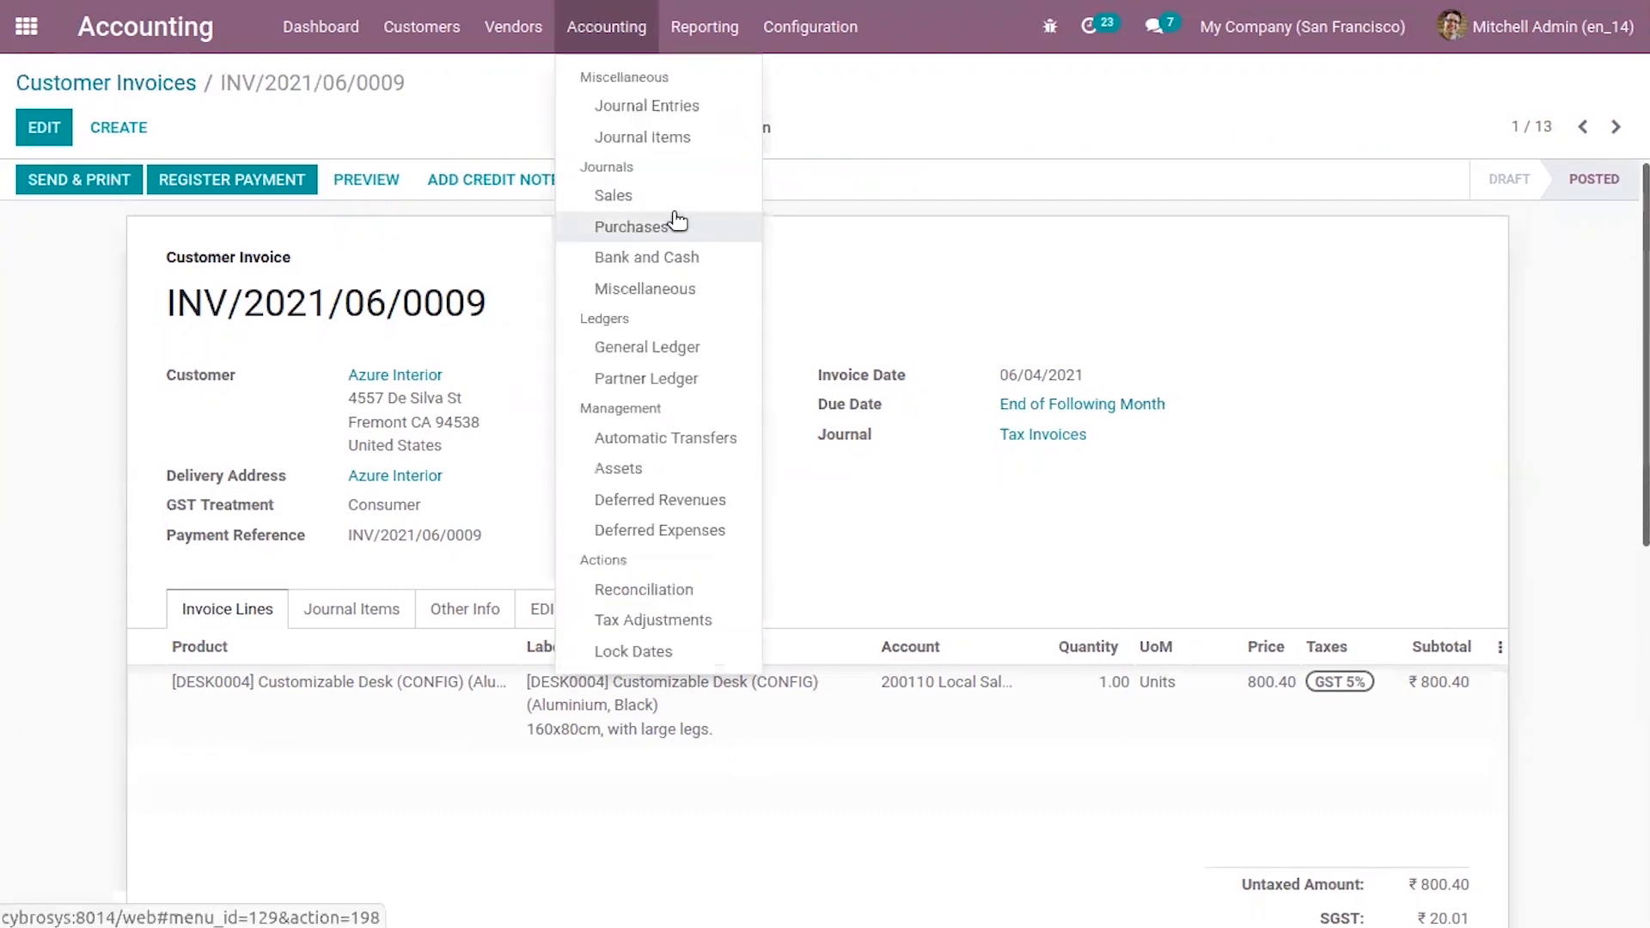
pyautogui.click(622, 197)
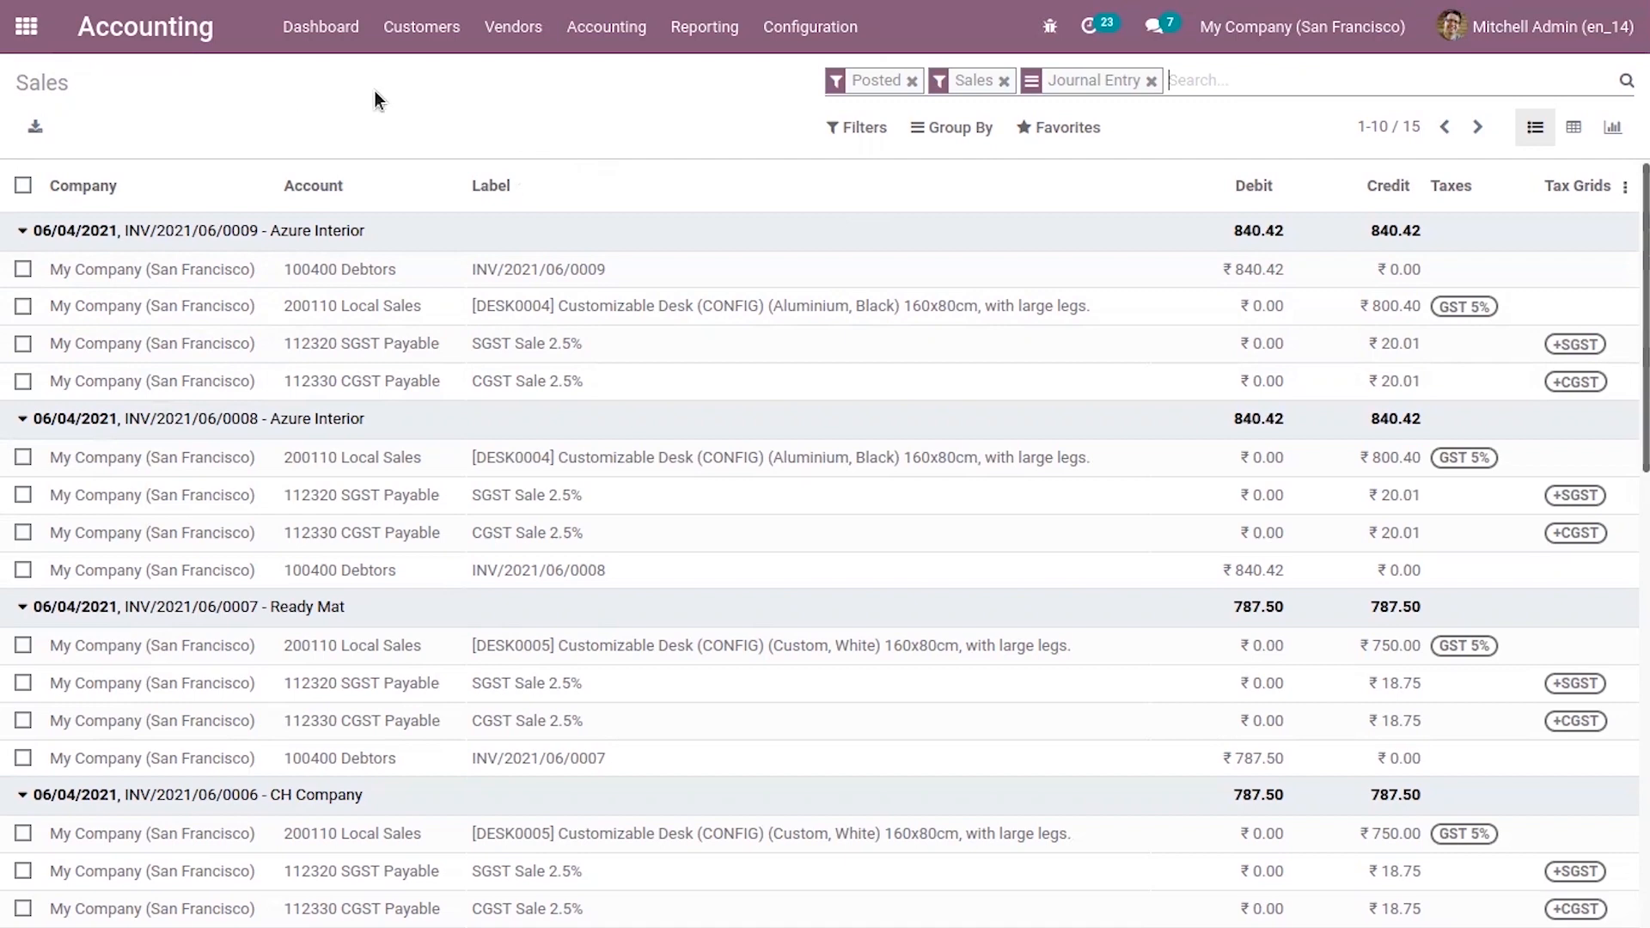
pyautogui.moveTo(282, 239)
pyautogui.click(398, 233)
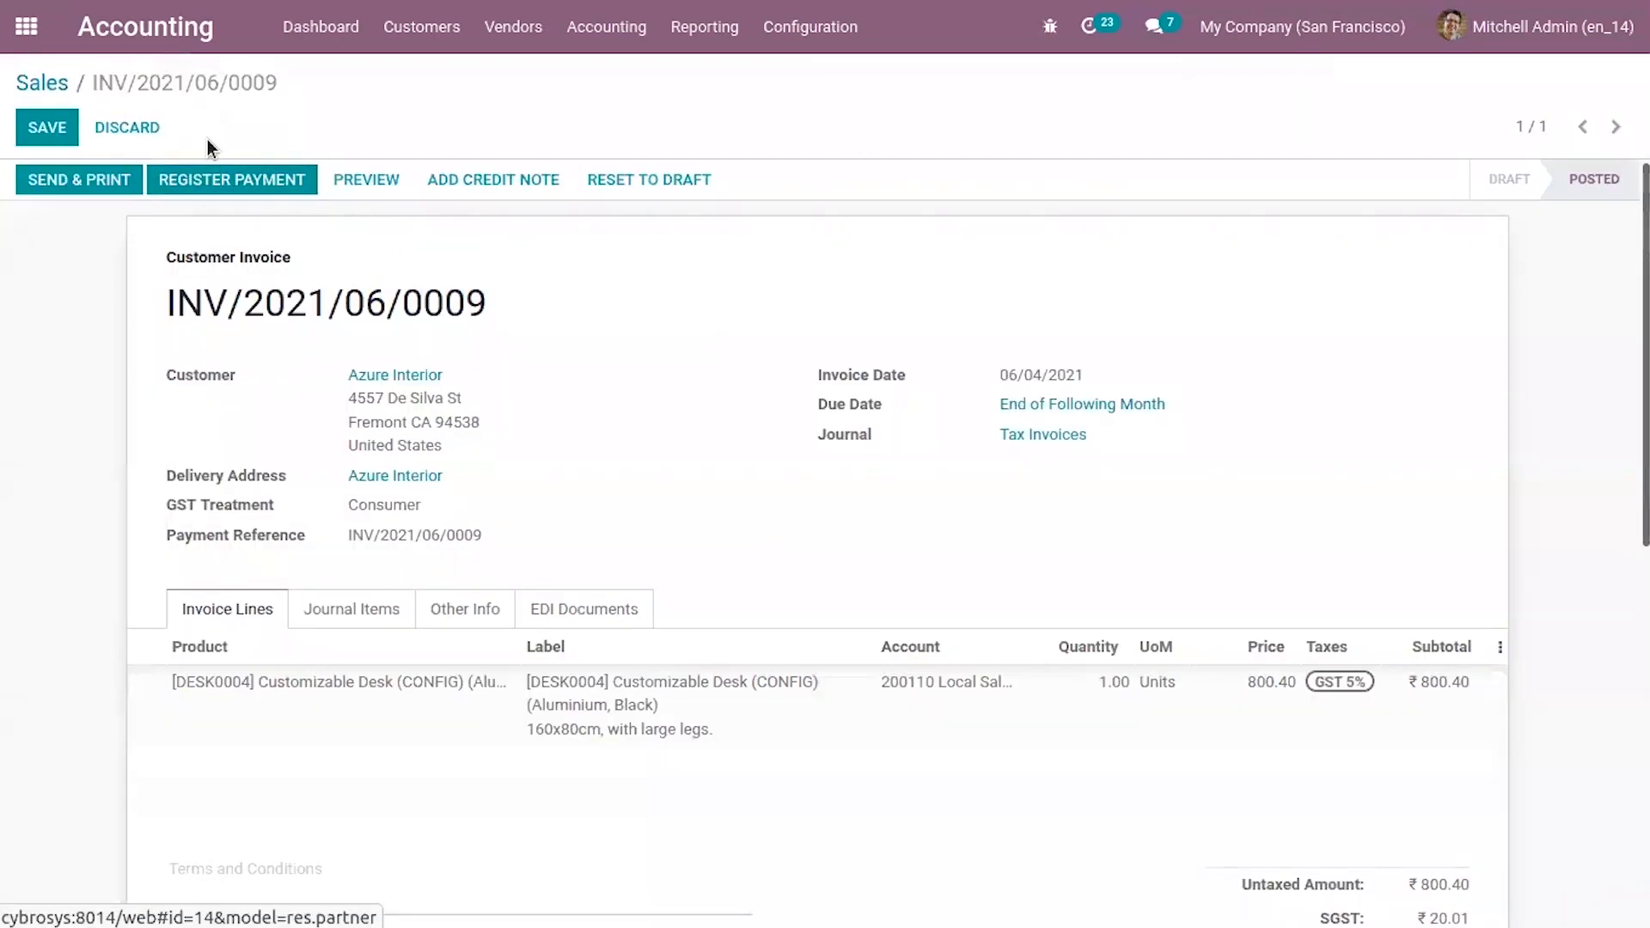
pyautogui.click(50, 82)
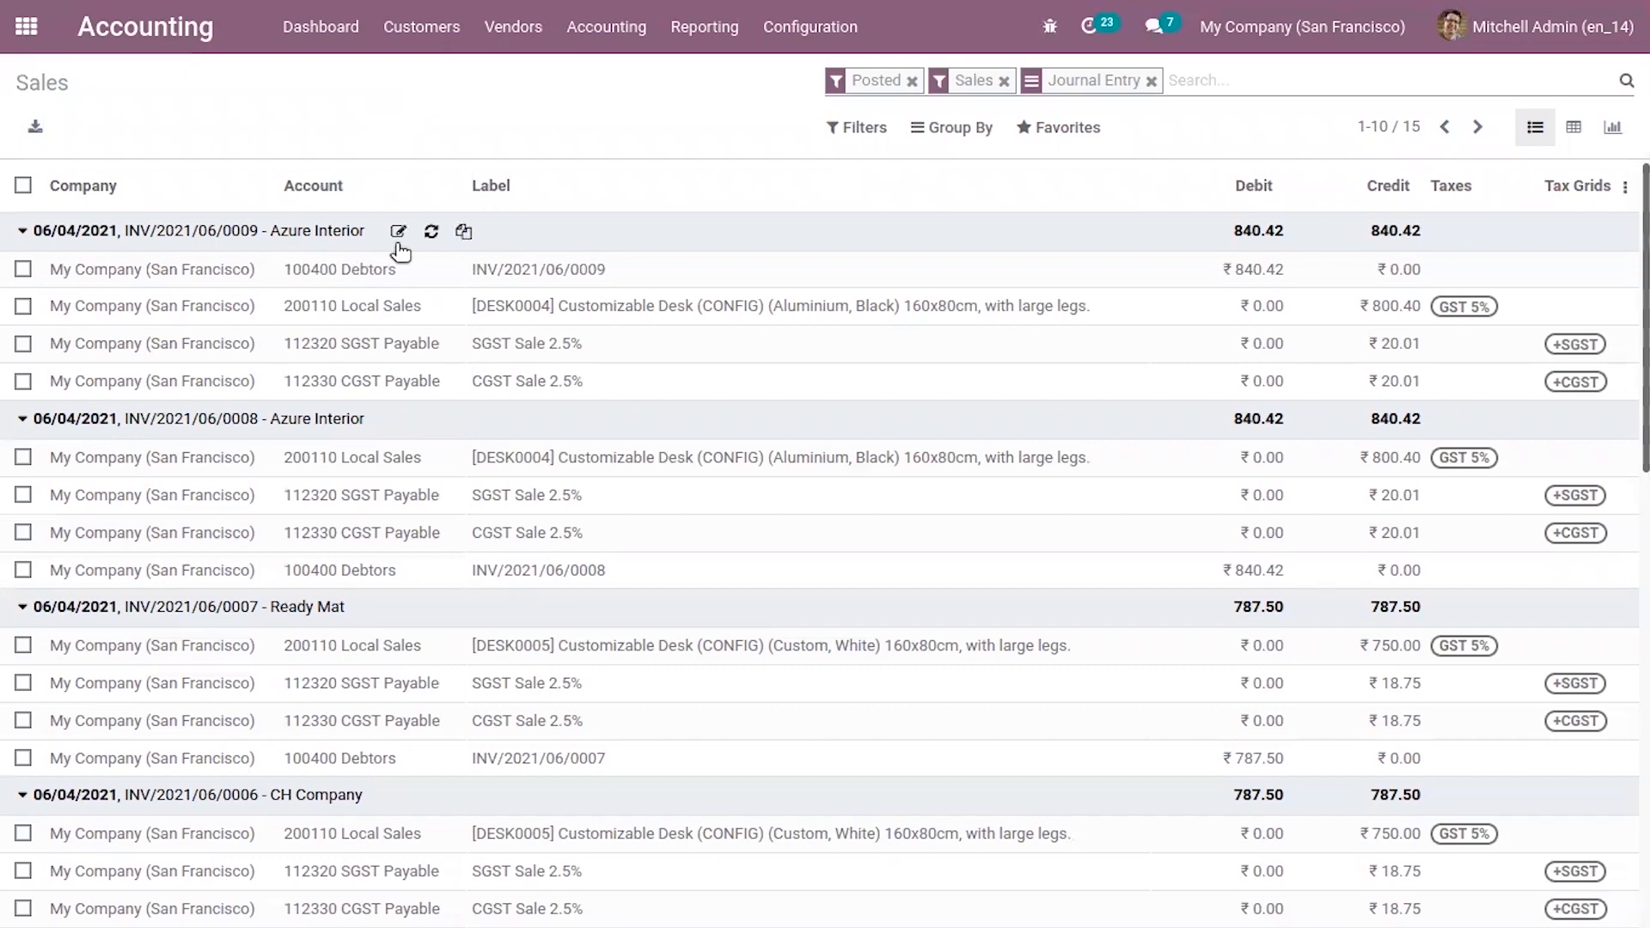
pyautogui.click(398, 233)
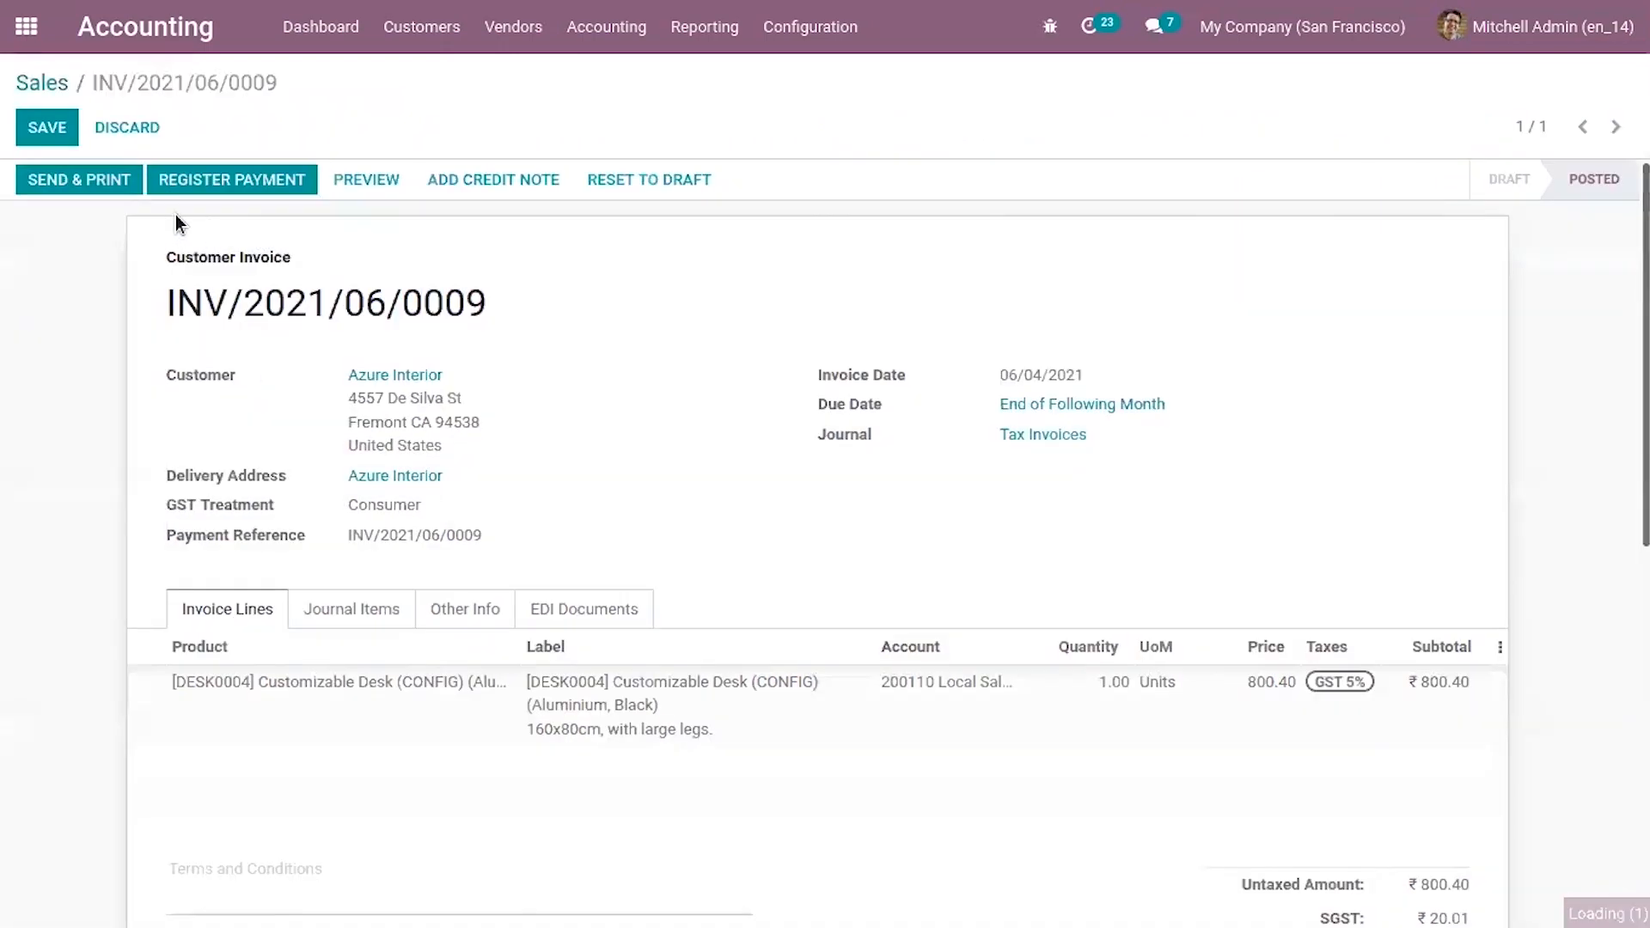
# - Register the ₹840.42 payment for the Azure Interior invoice through the Bank journal and check its journal items
pyautogui.click(188, 184)
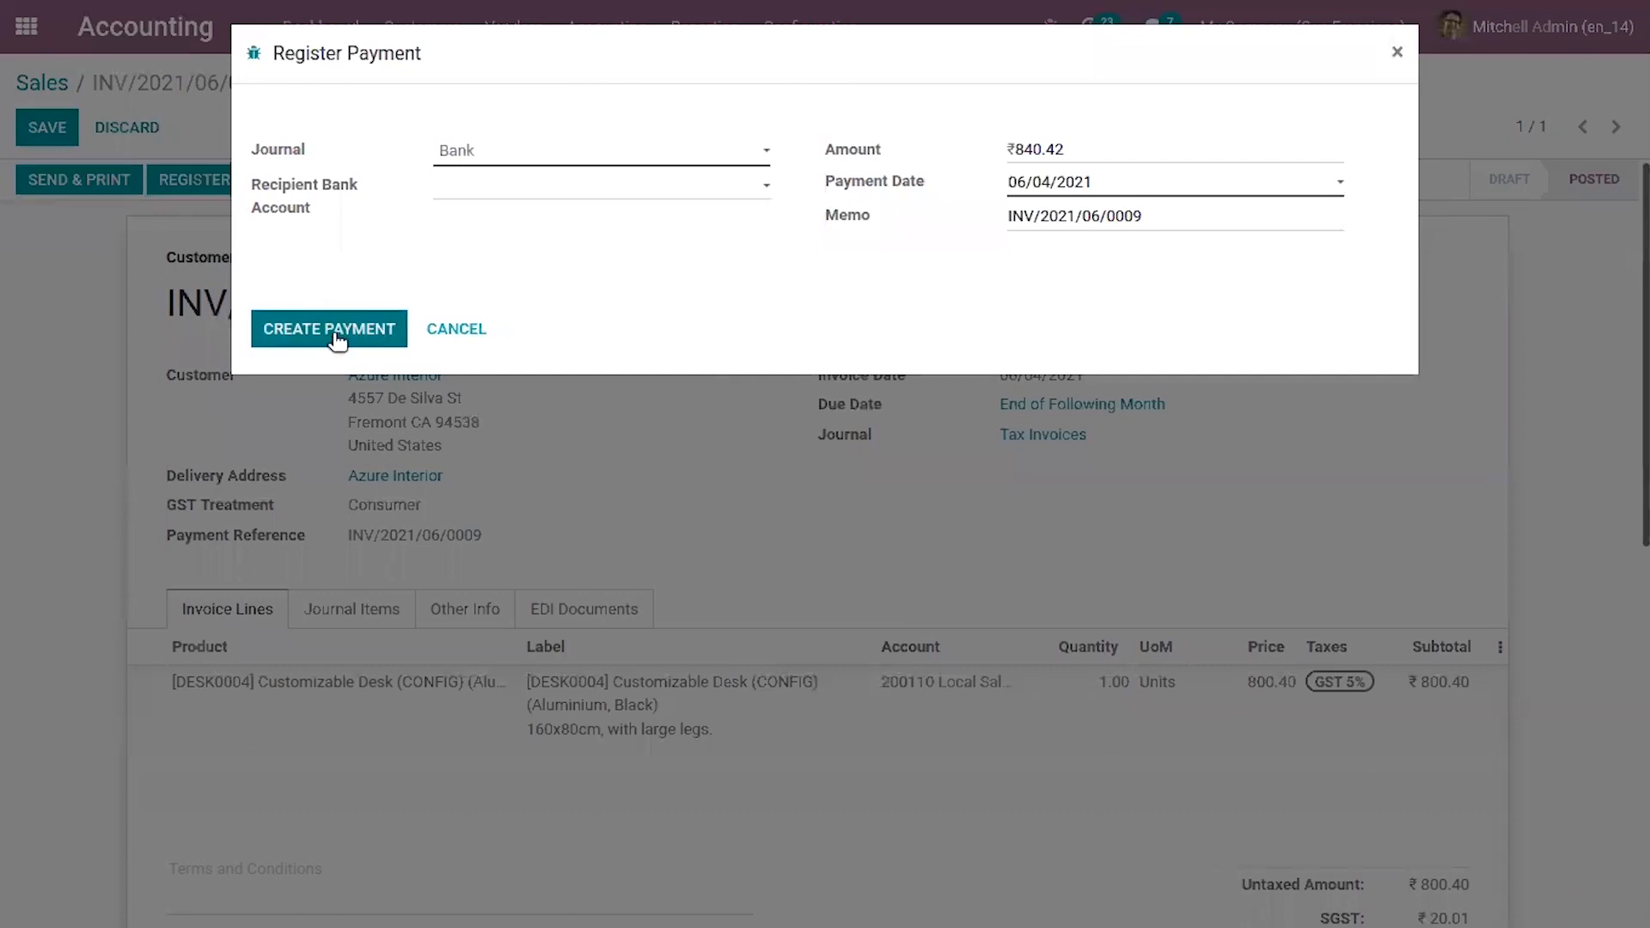
pyautogui.click(334, 333)
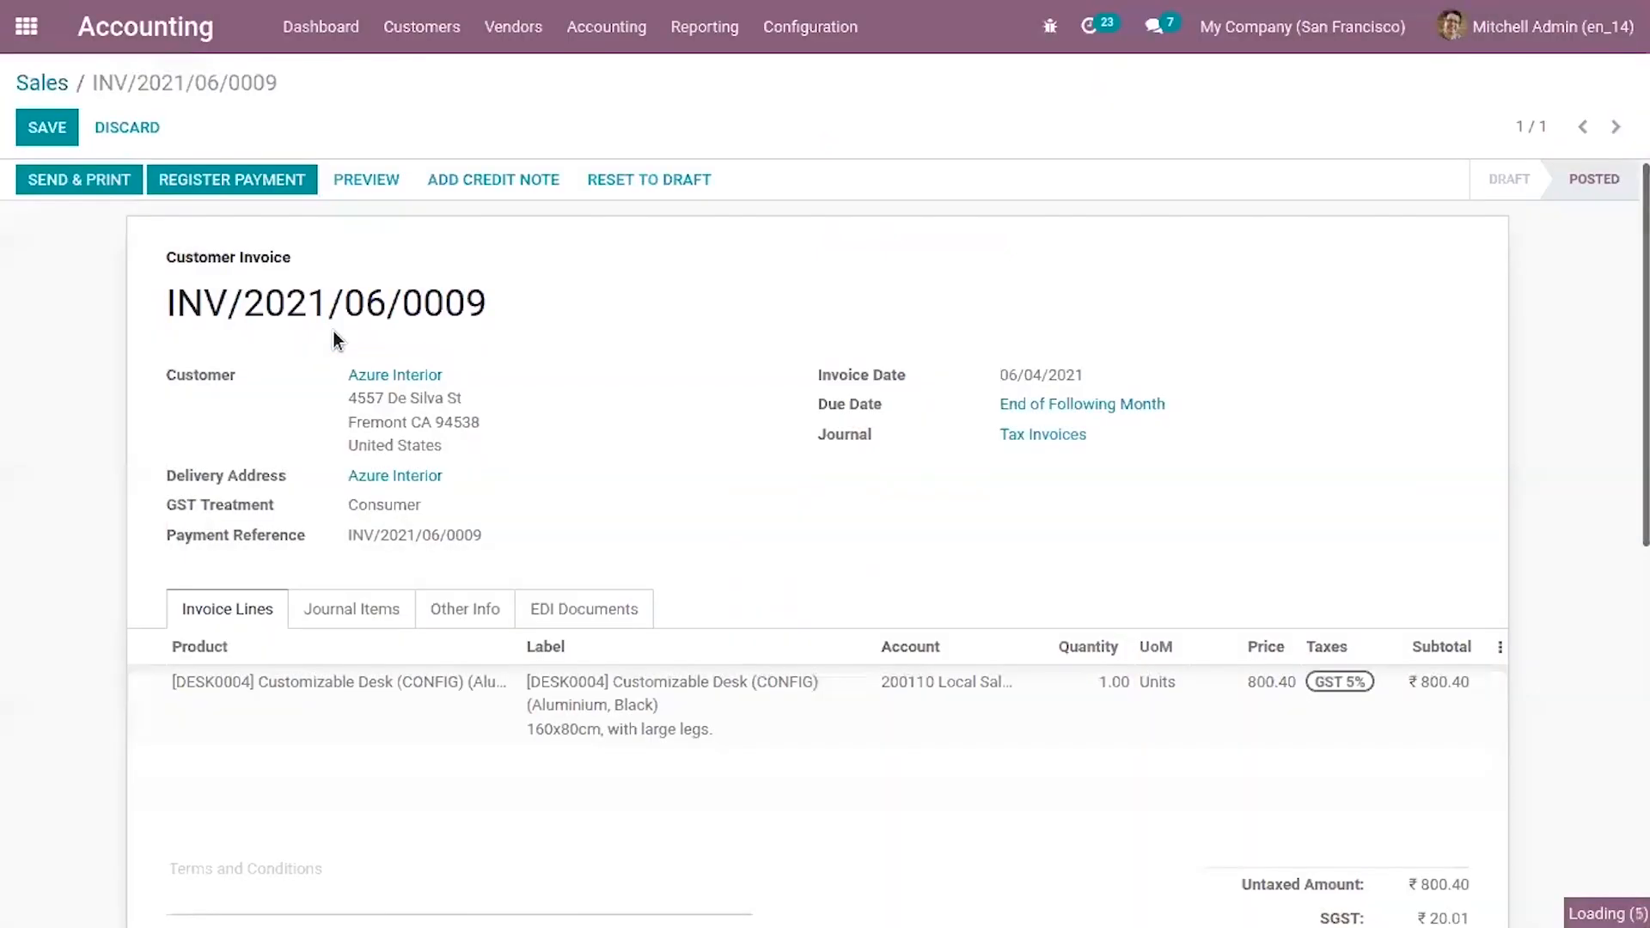
pyautogui.click(325, 615)
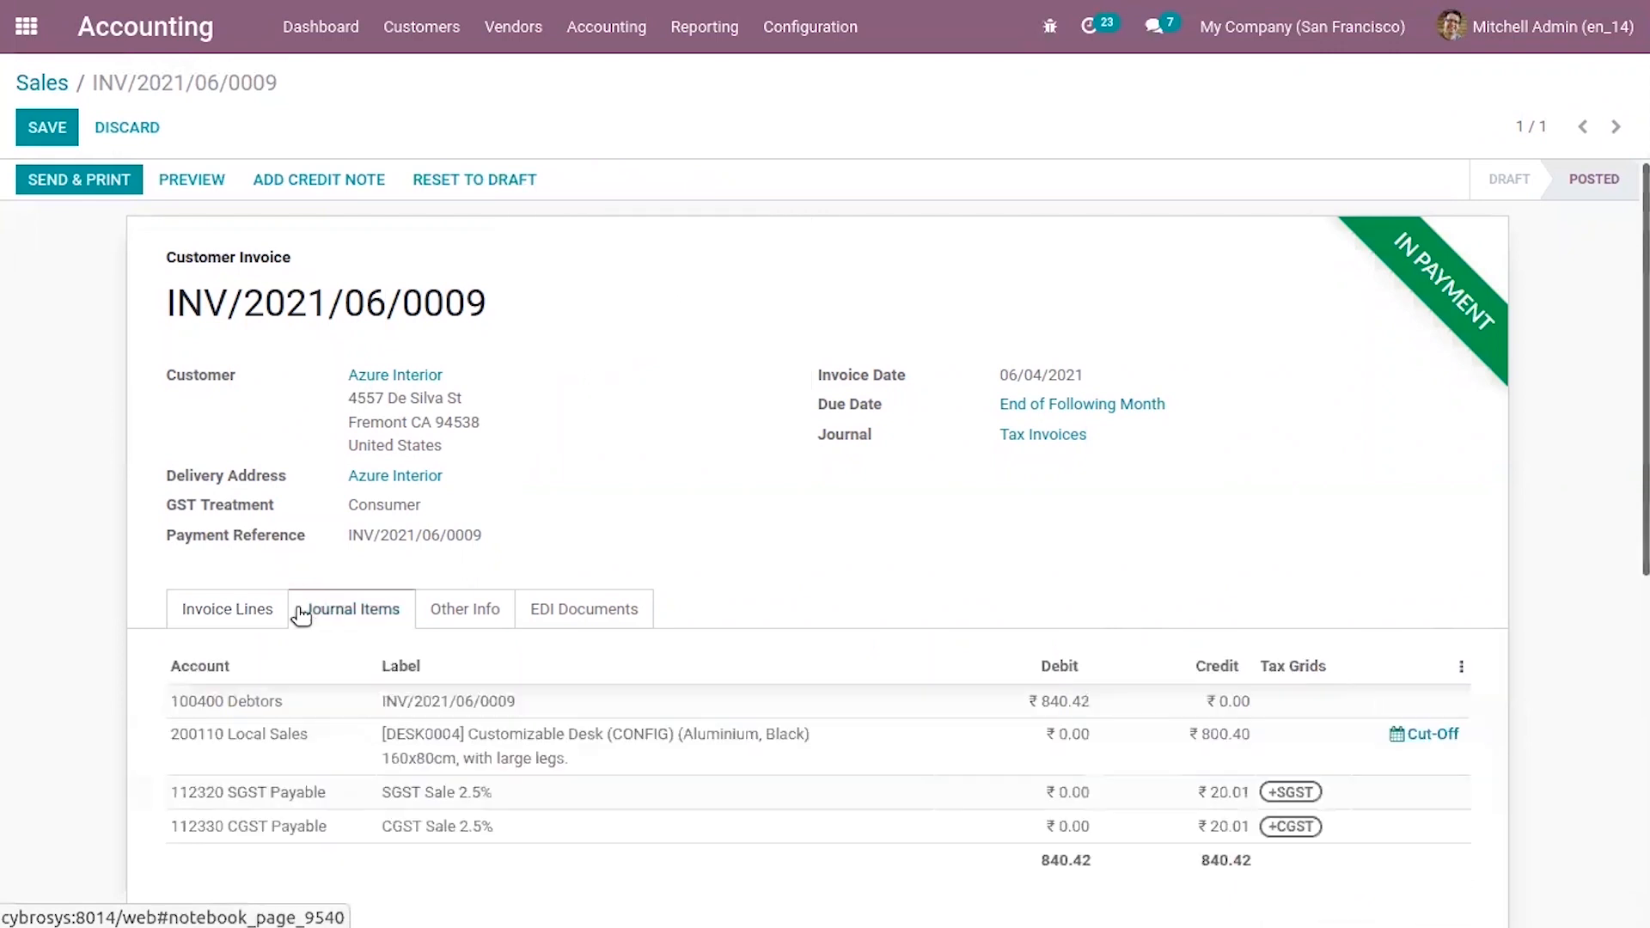
pyautogui.click(211, 609)
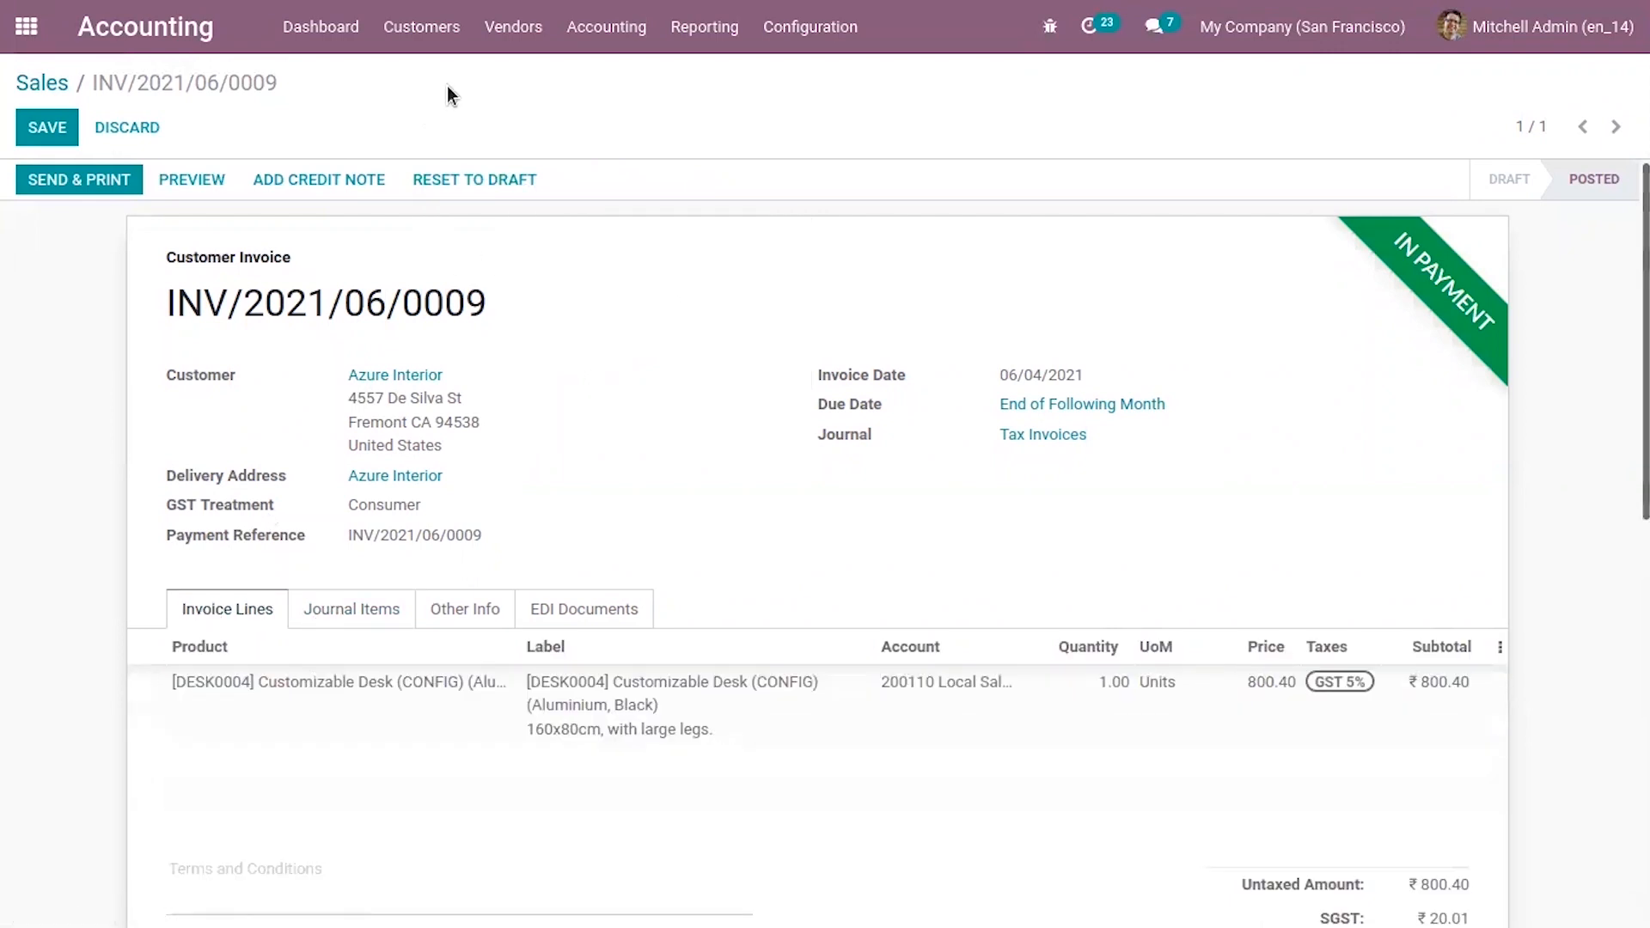
# - List the Bank and Cash journal entries, open the payment entry for INV/2021/06/0009 to review it, and return to the list
pyautogui.click(599, 21)
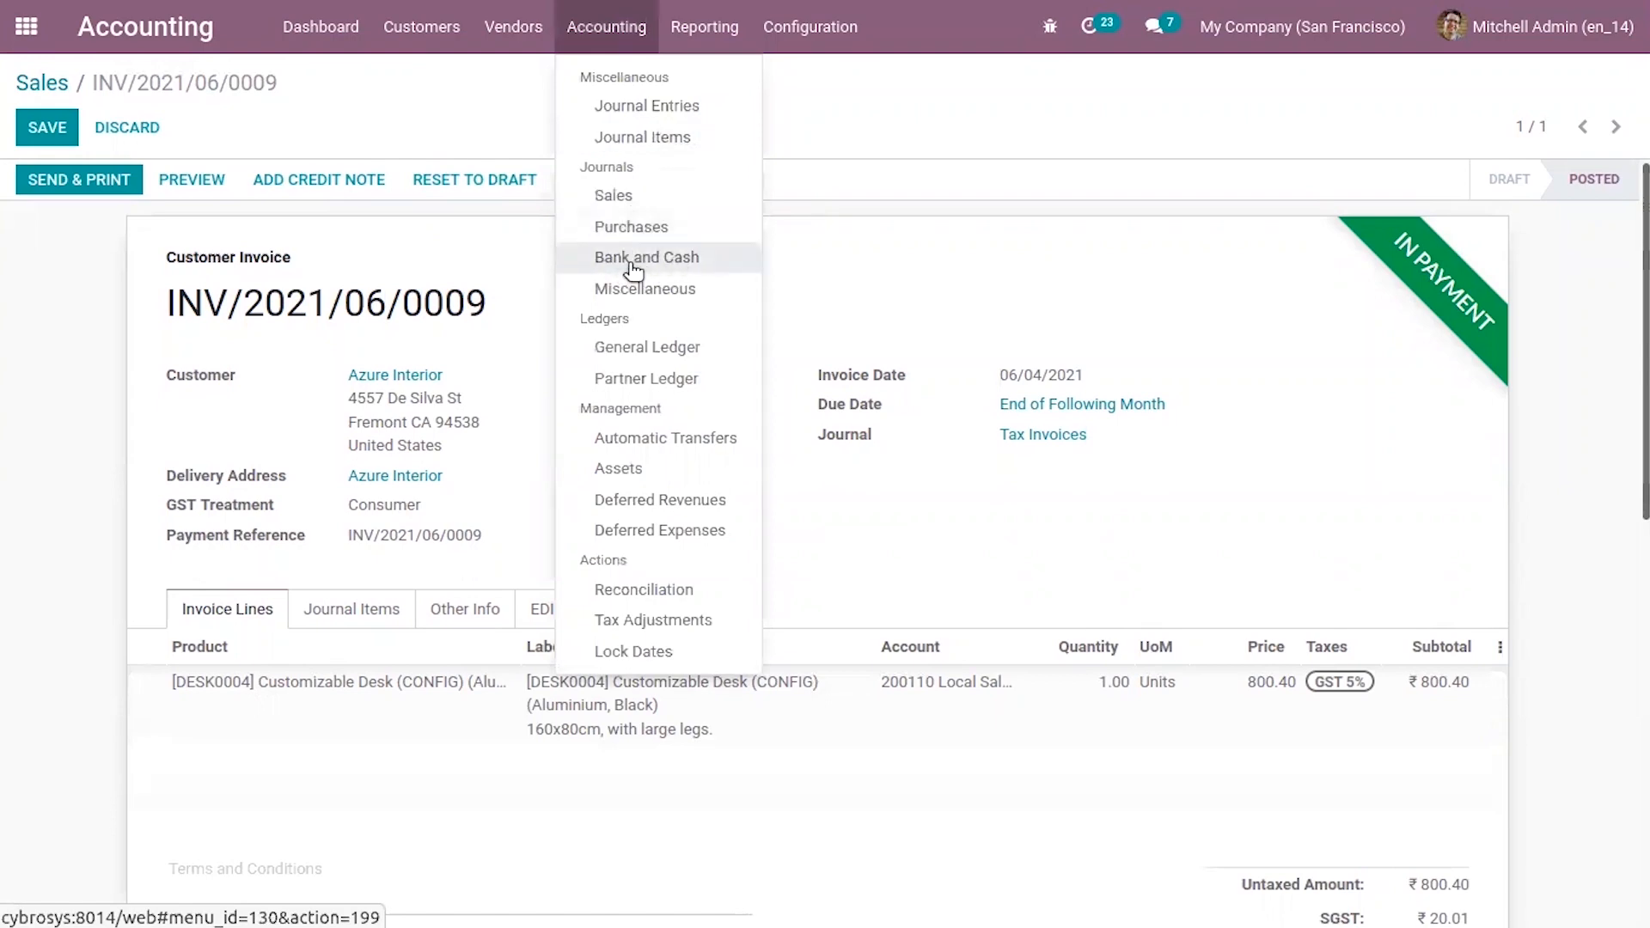
pyautogui.click(659, 262)
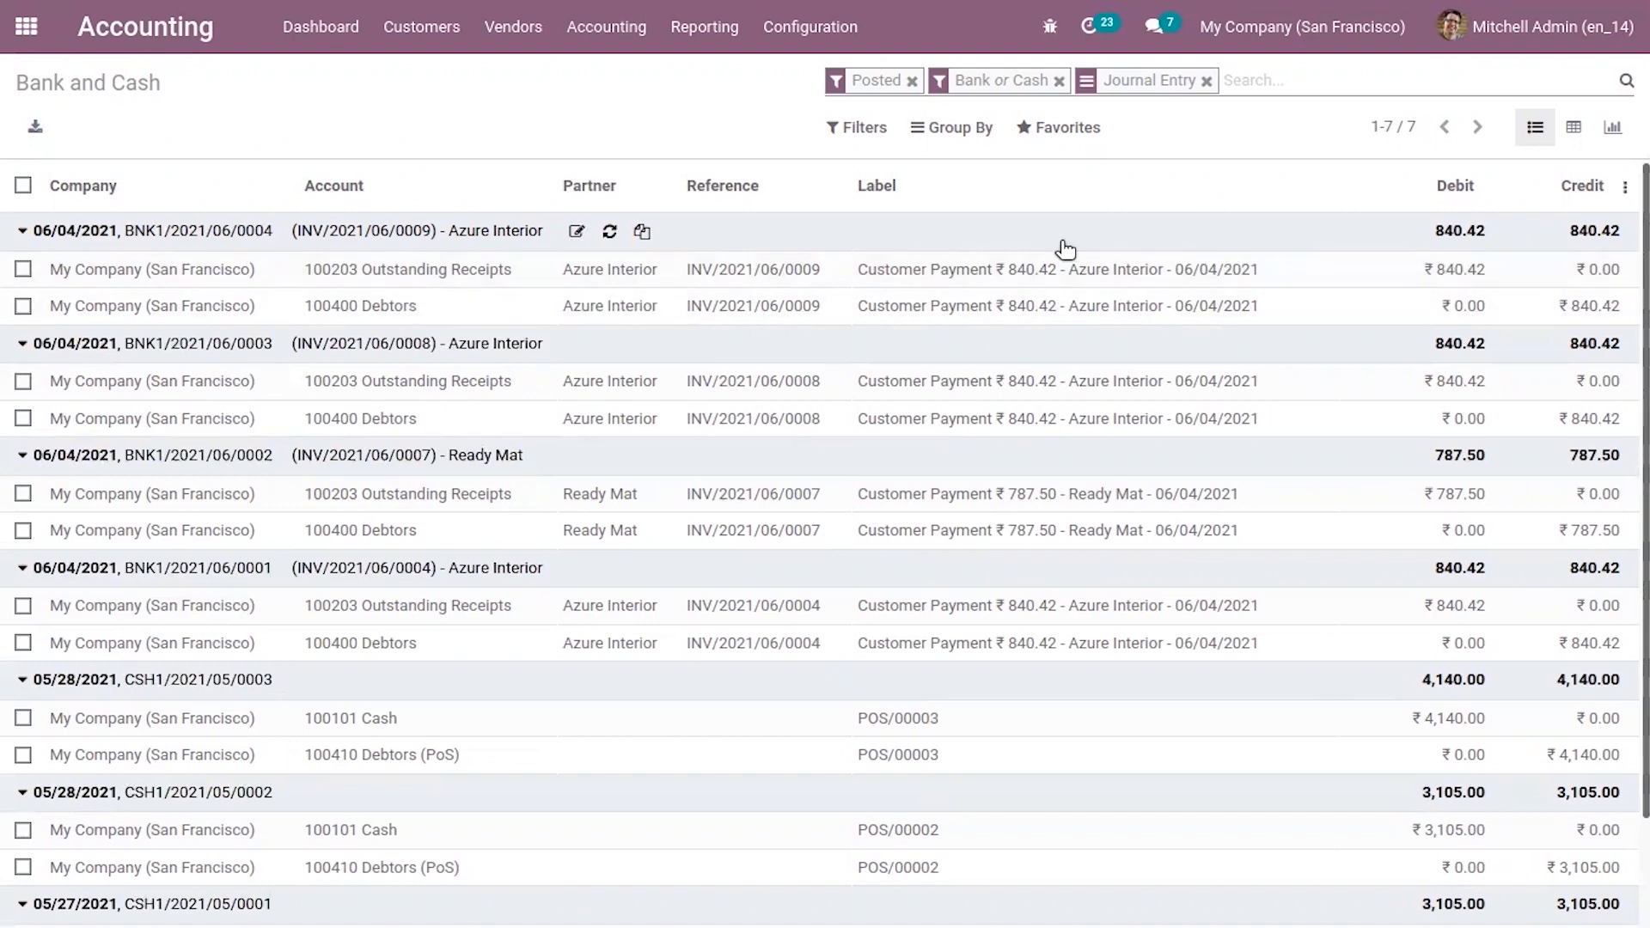
pyautogui.click(576, 234)
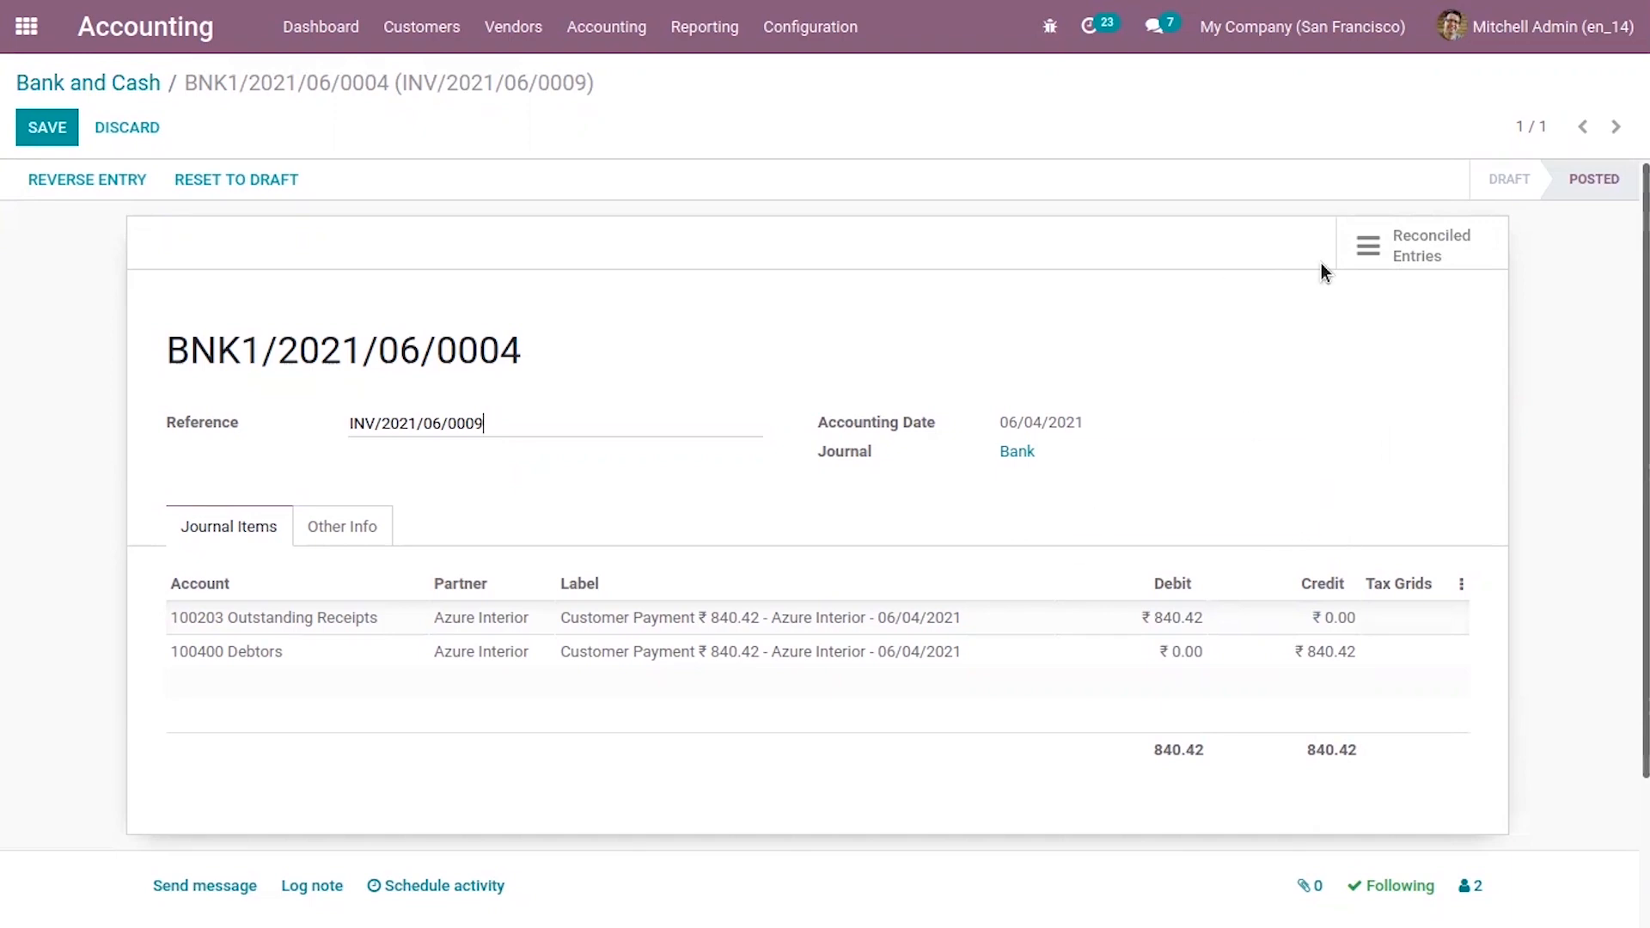
pyautogui.click(130, 86)
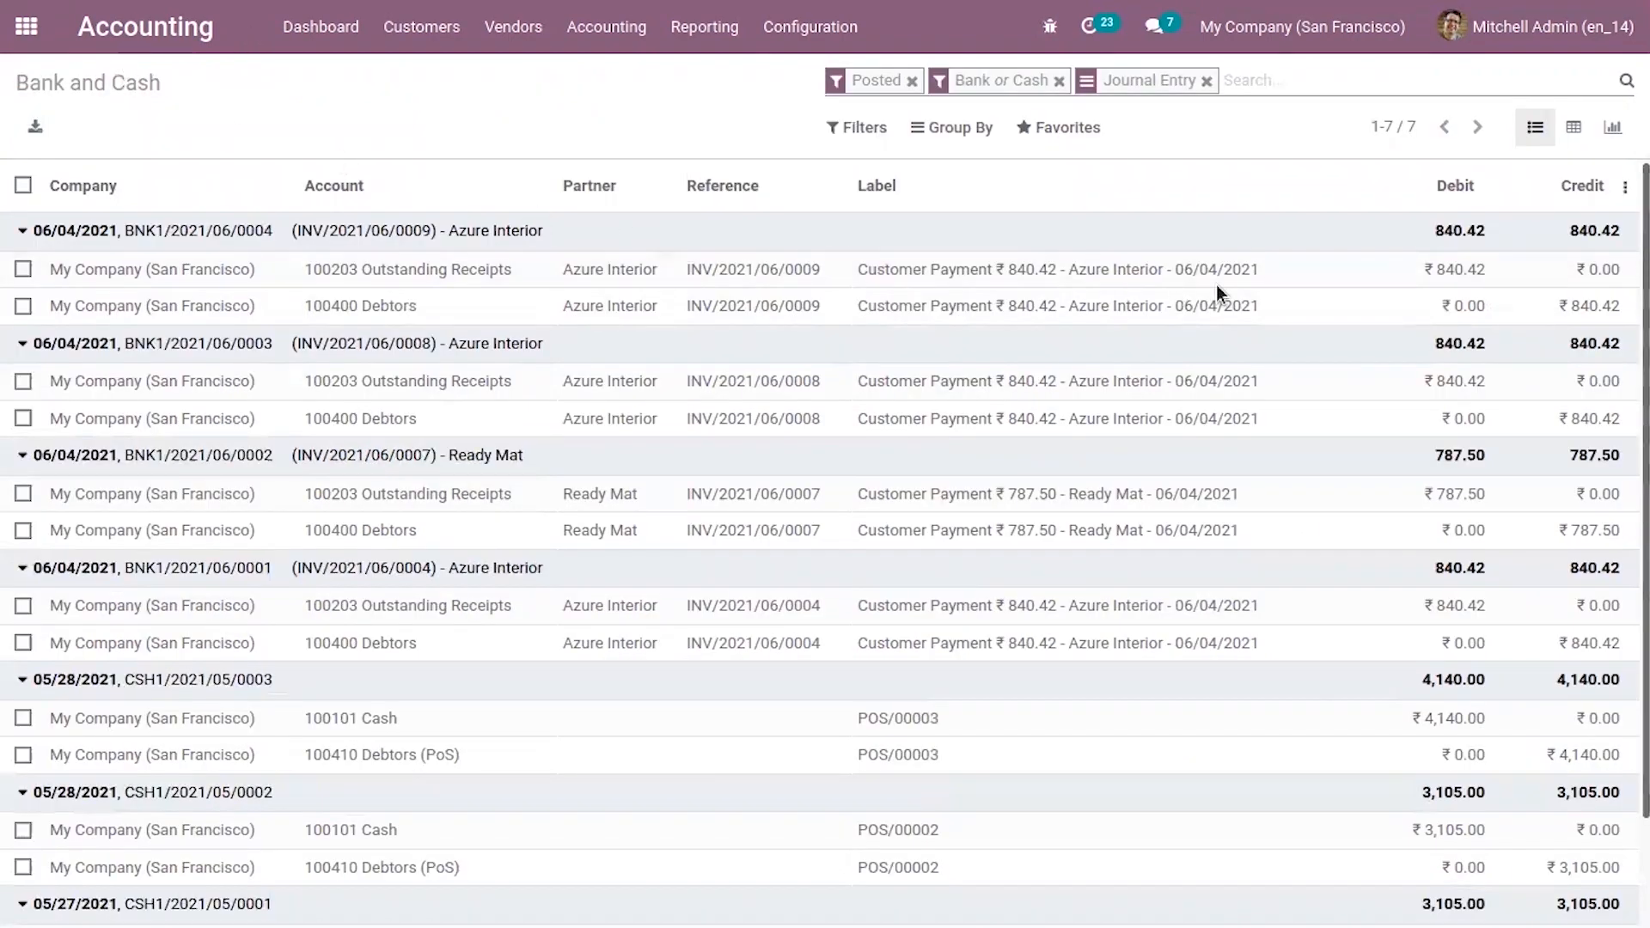
pyautogui.scroll(-1, 825, 541)
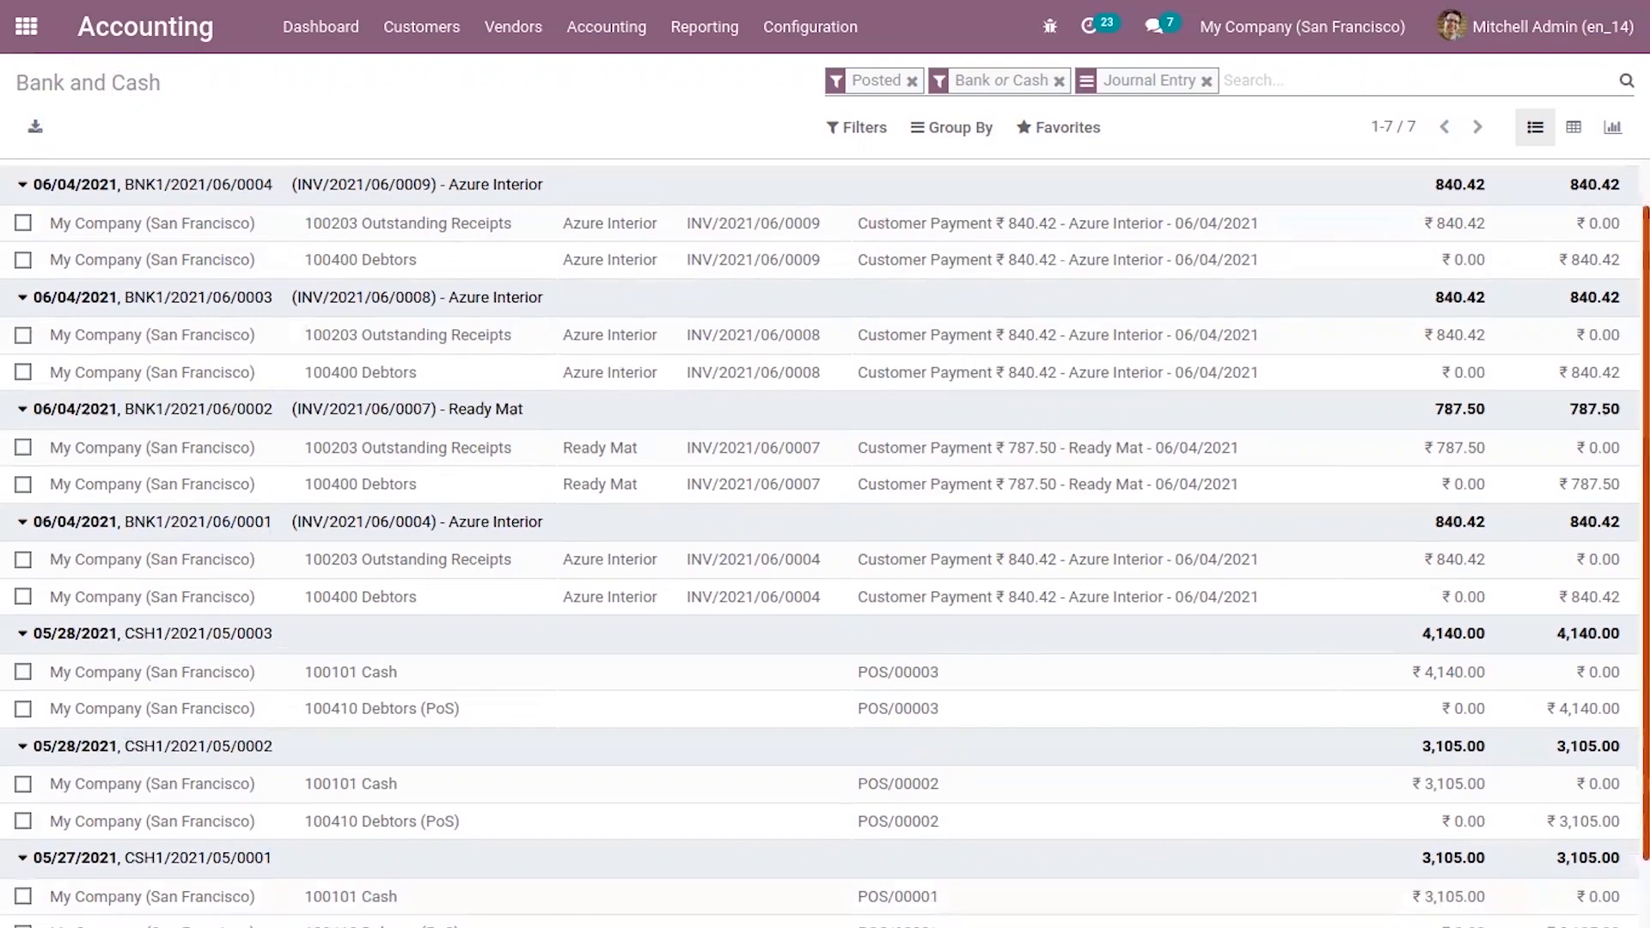
pyautogui.scroll(1, 606, 257)
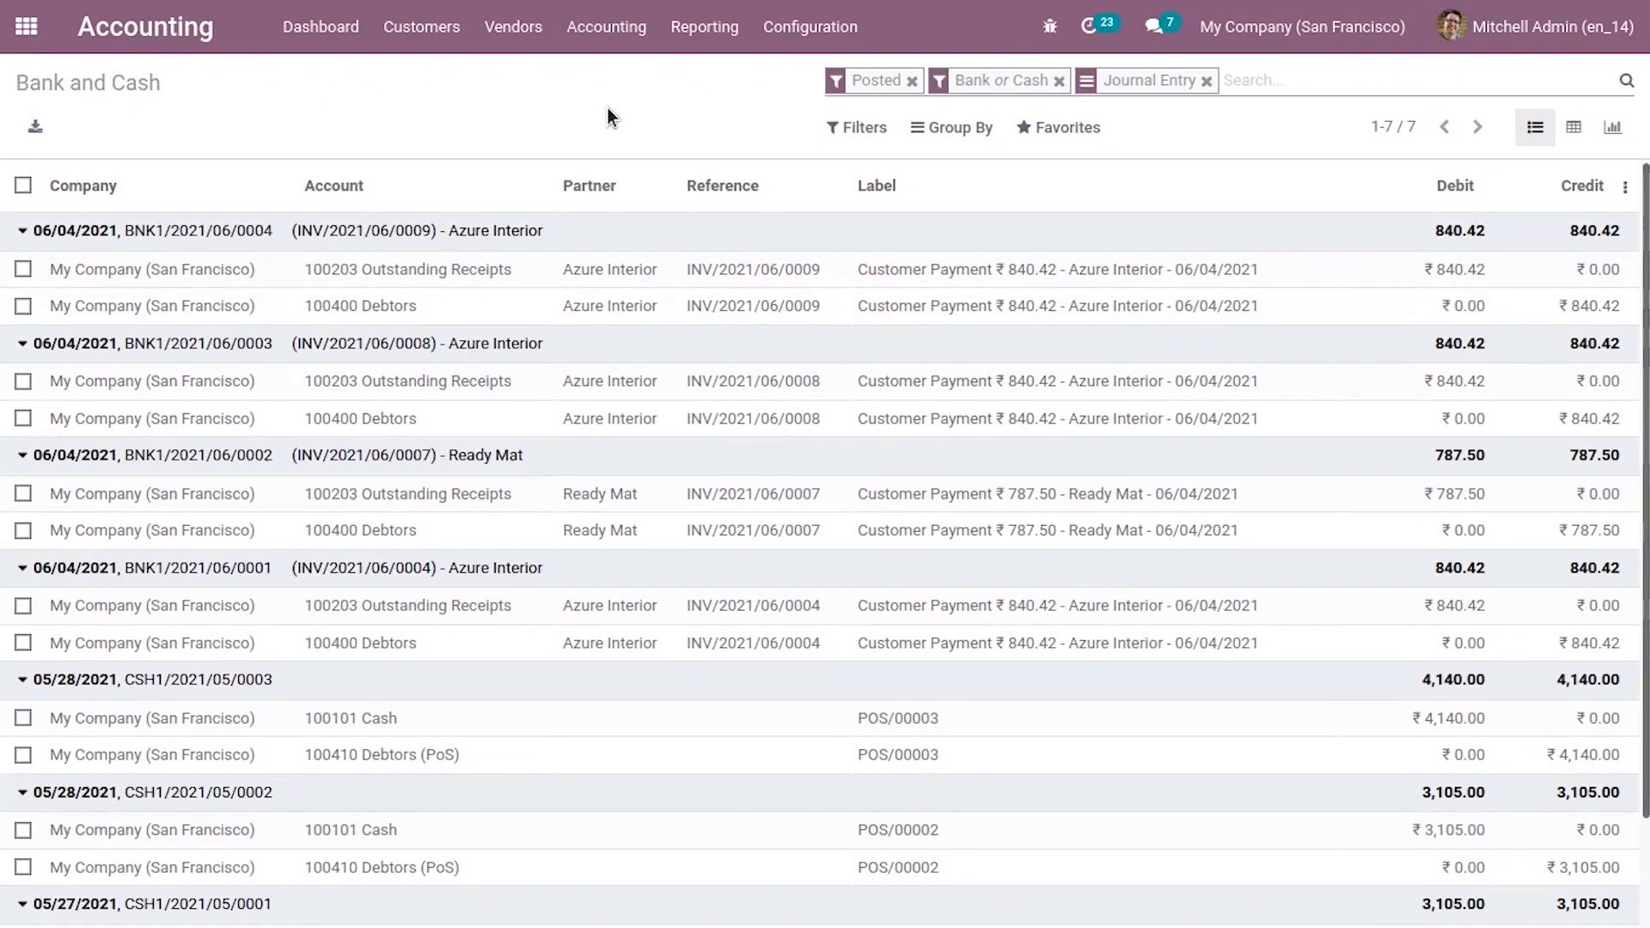
# - Create a vendor bill for Azure Interior with GST Treatment set to Consumer
pyautogui.click(508, 24)
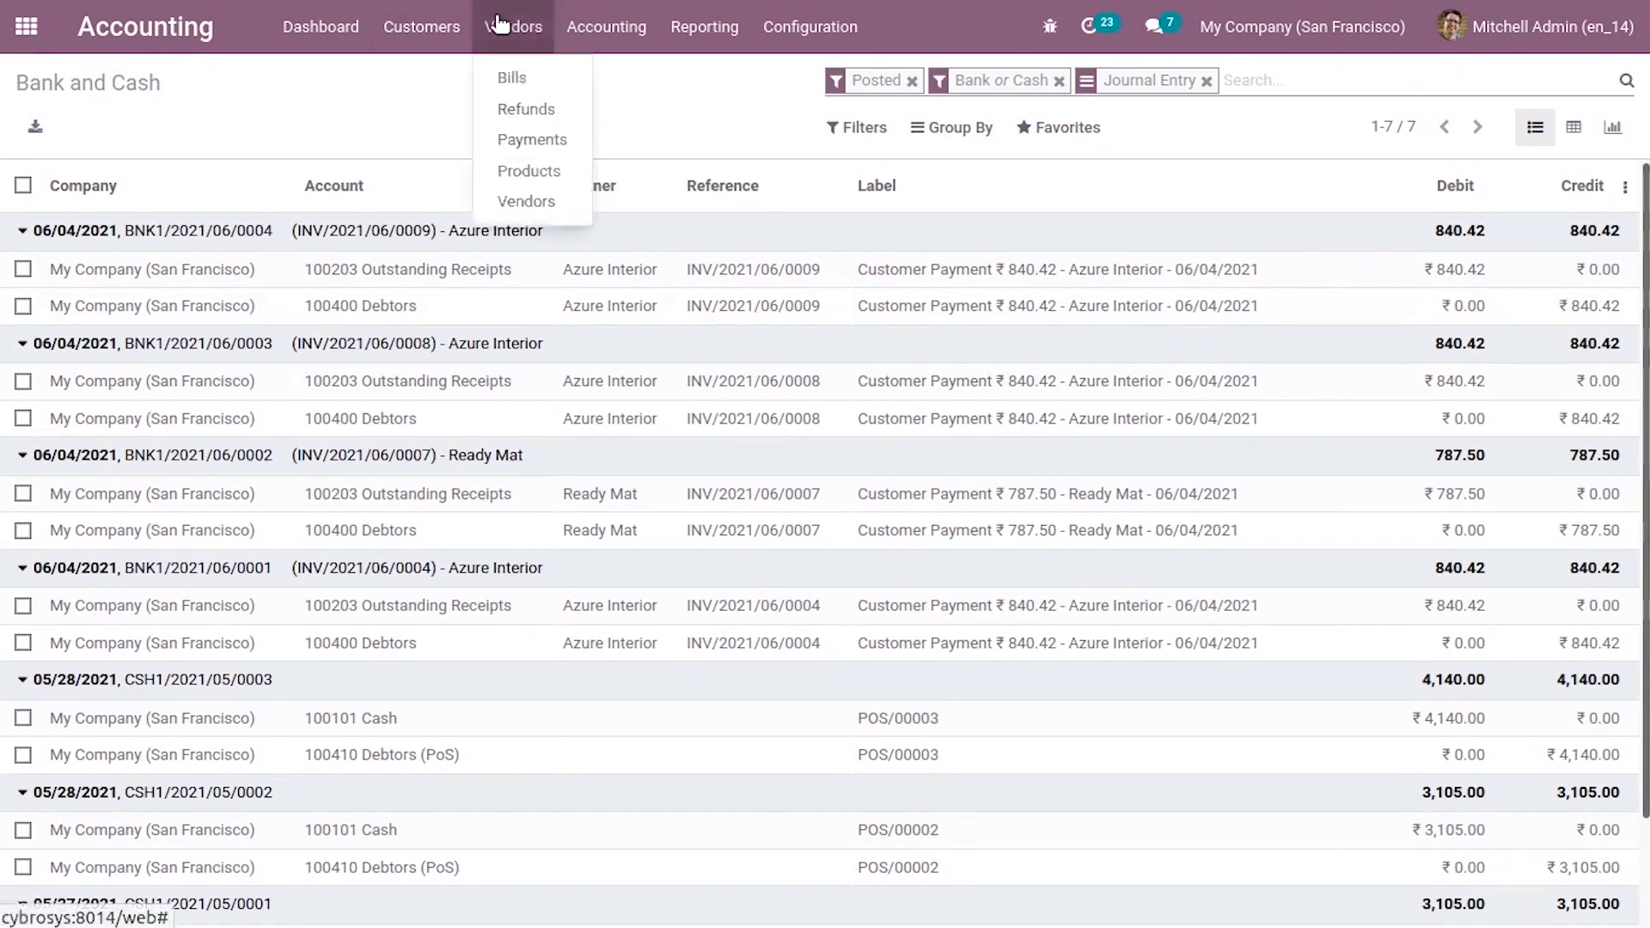
pyautogui.click(520, 78)
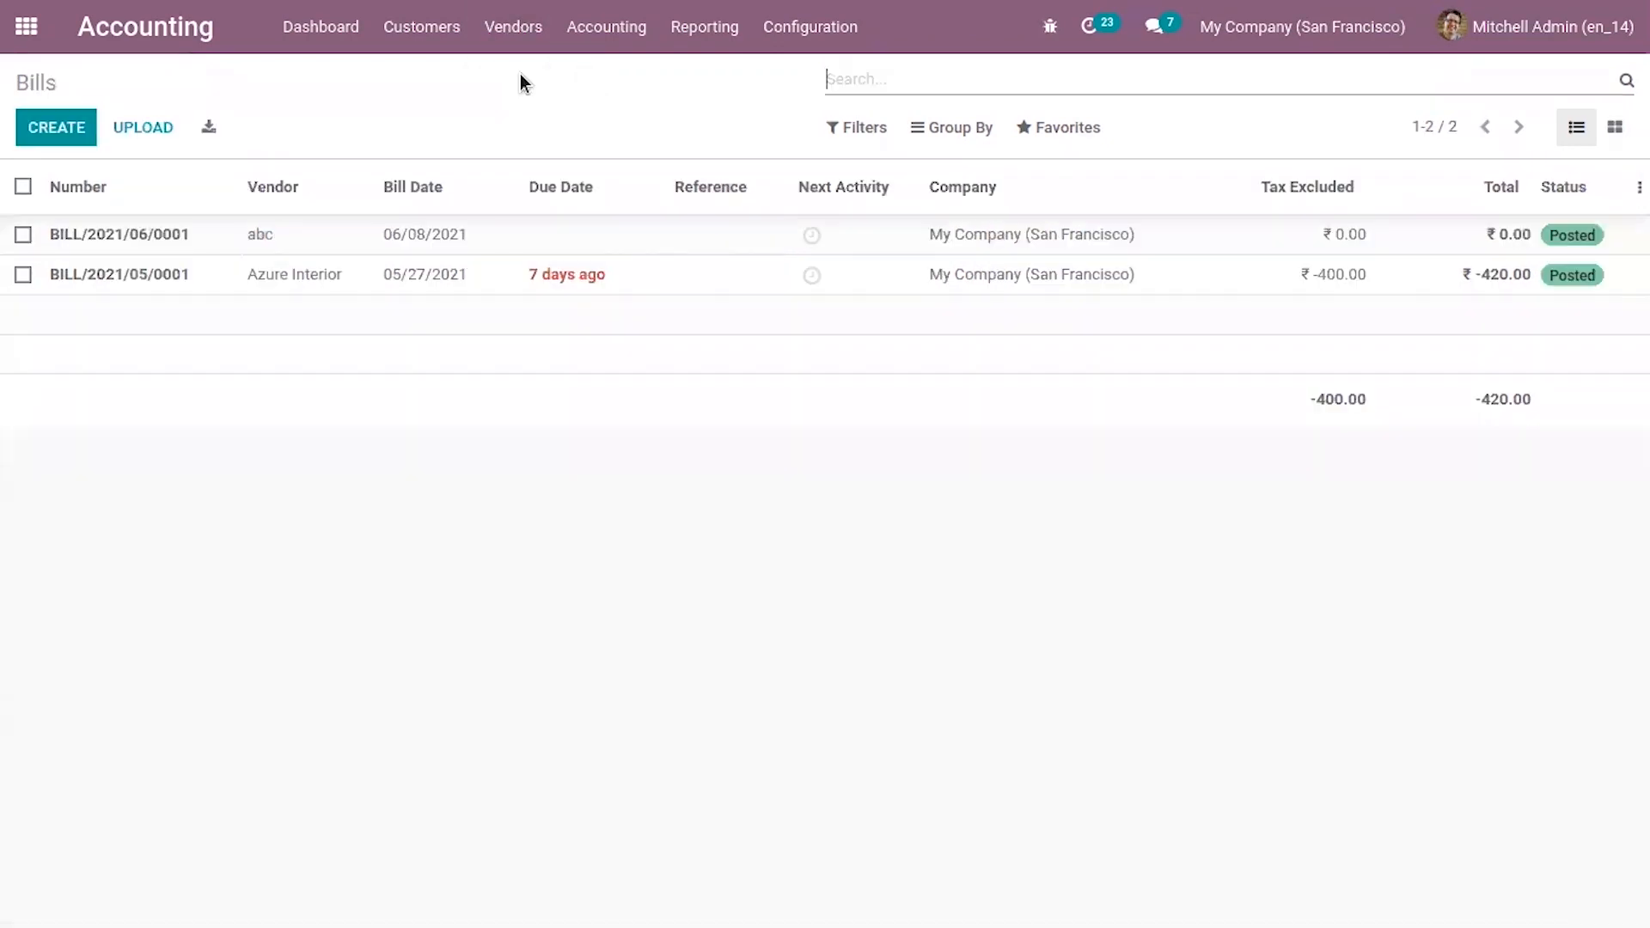
pyautogui.click(58, 131)
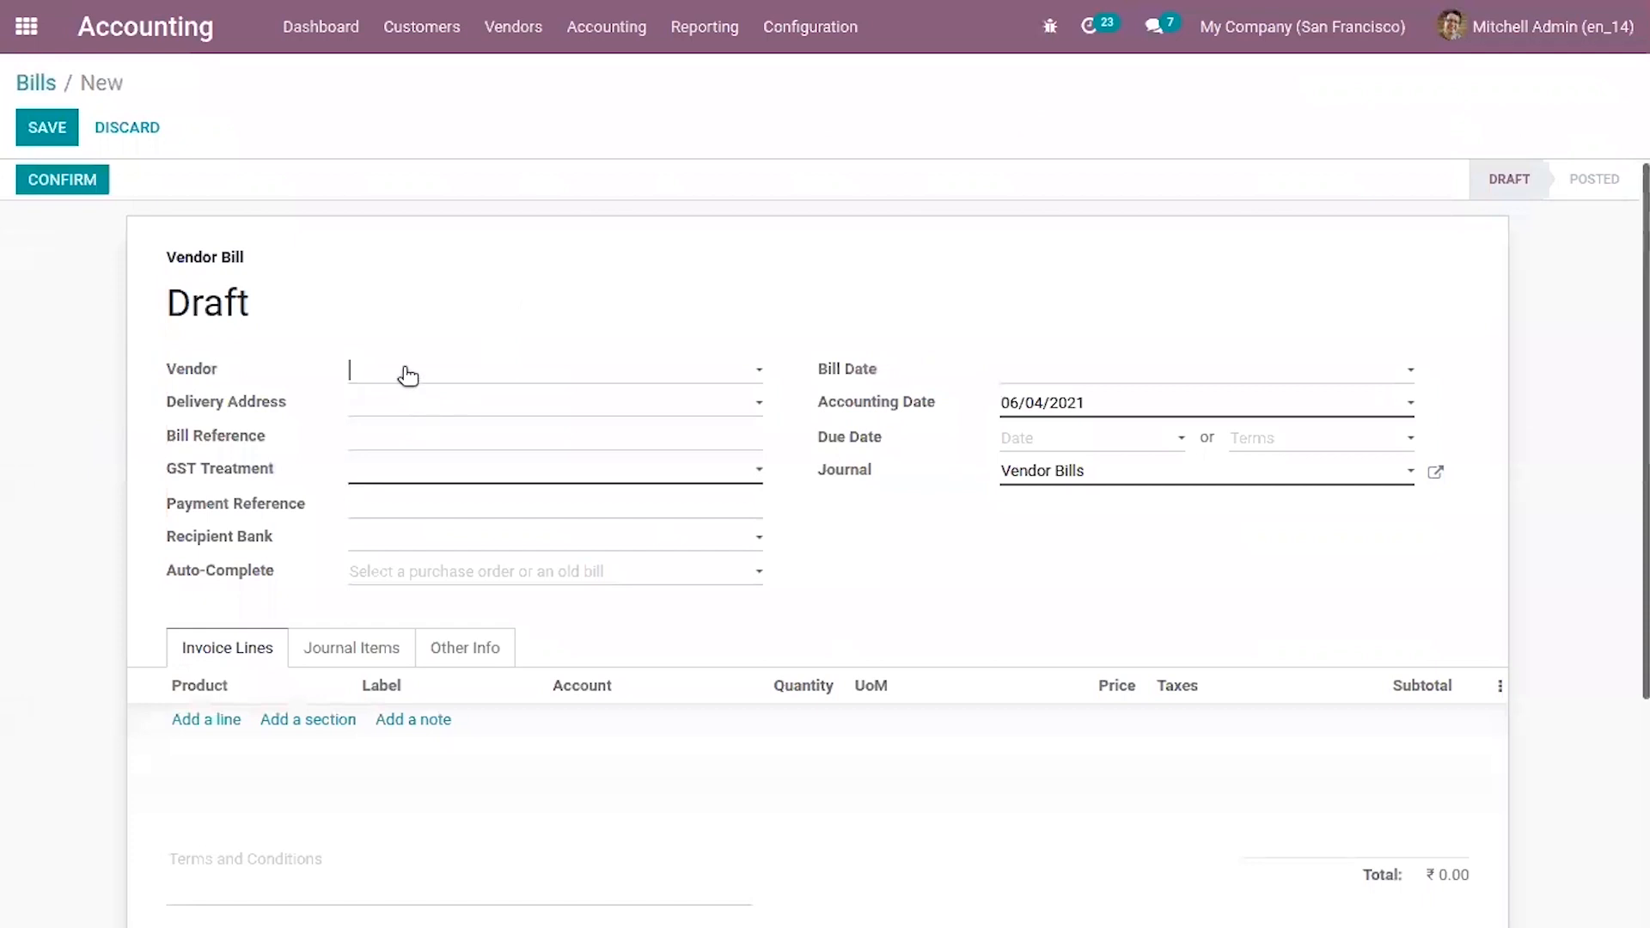
pyautogui.click(408, 375)
pyautogui.click(435, 434)
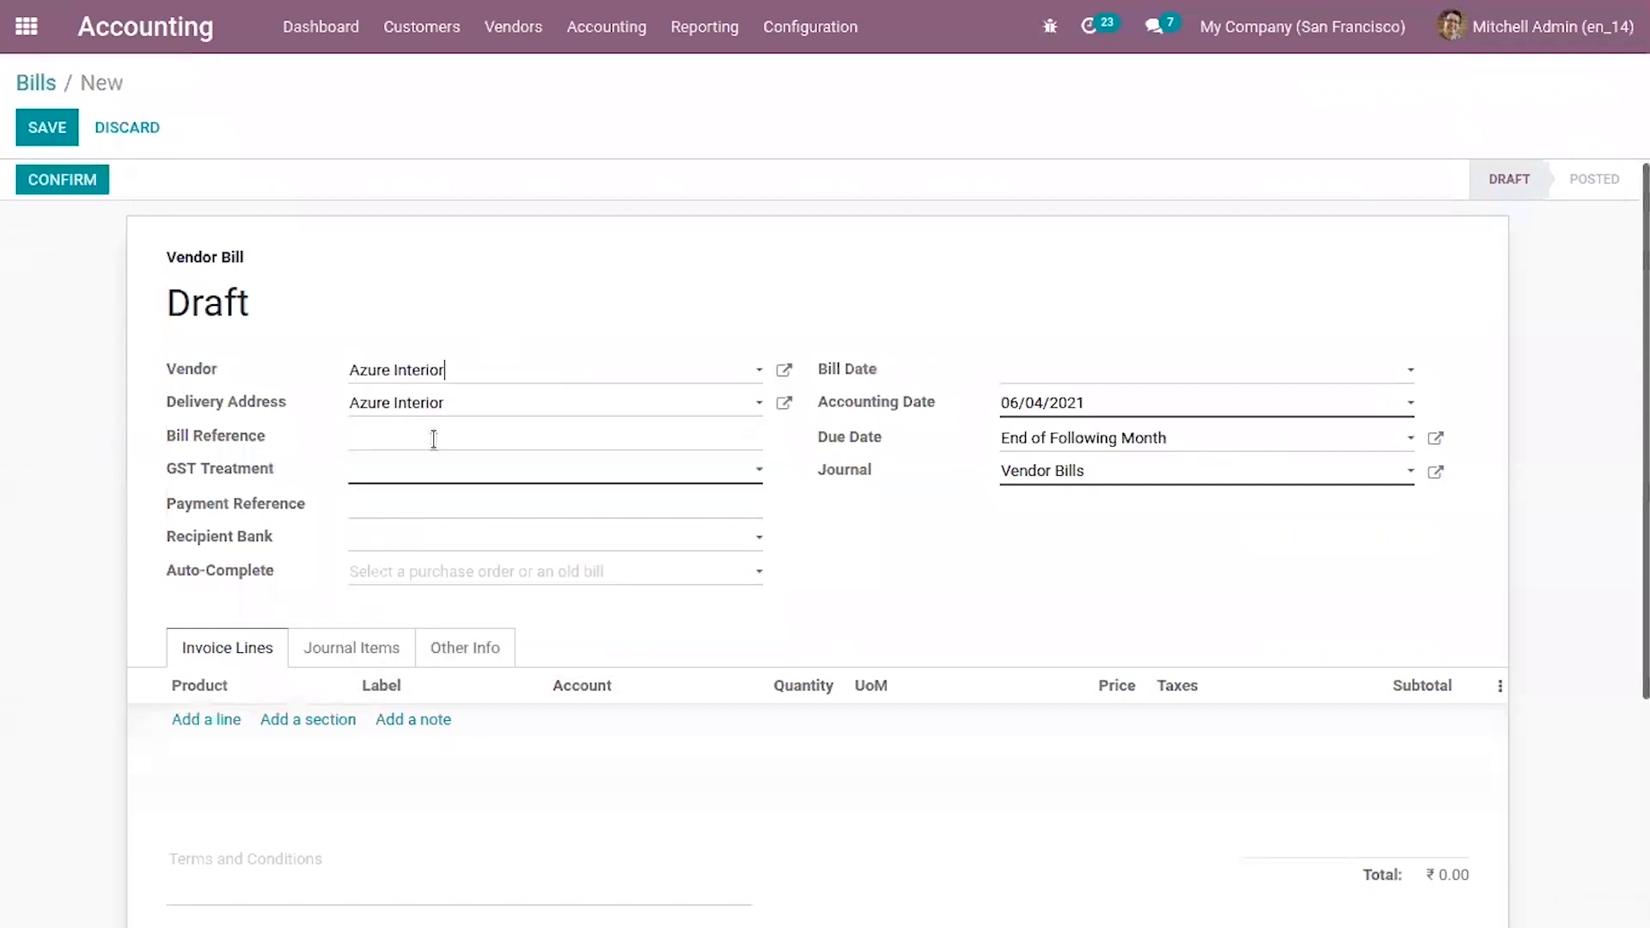
pyautogui.click(400, 478)
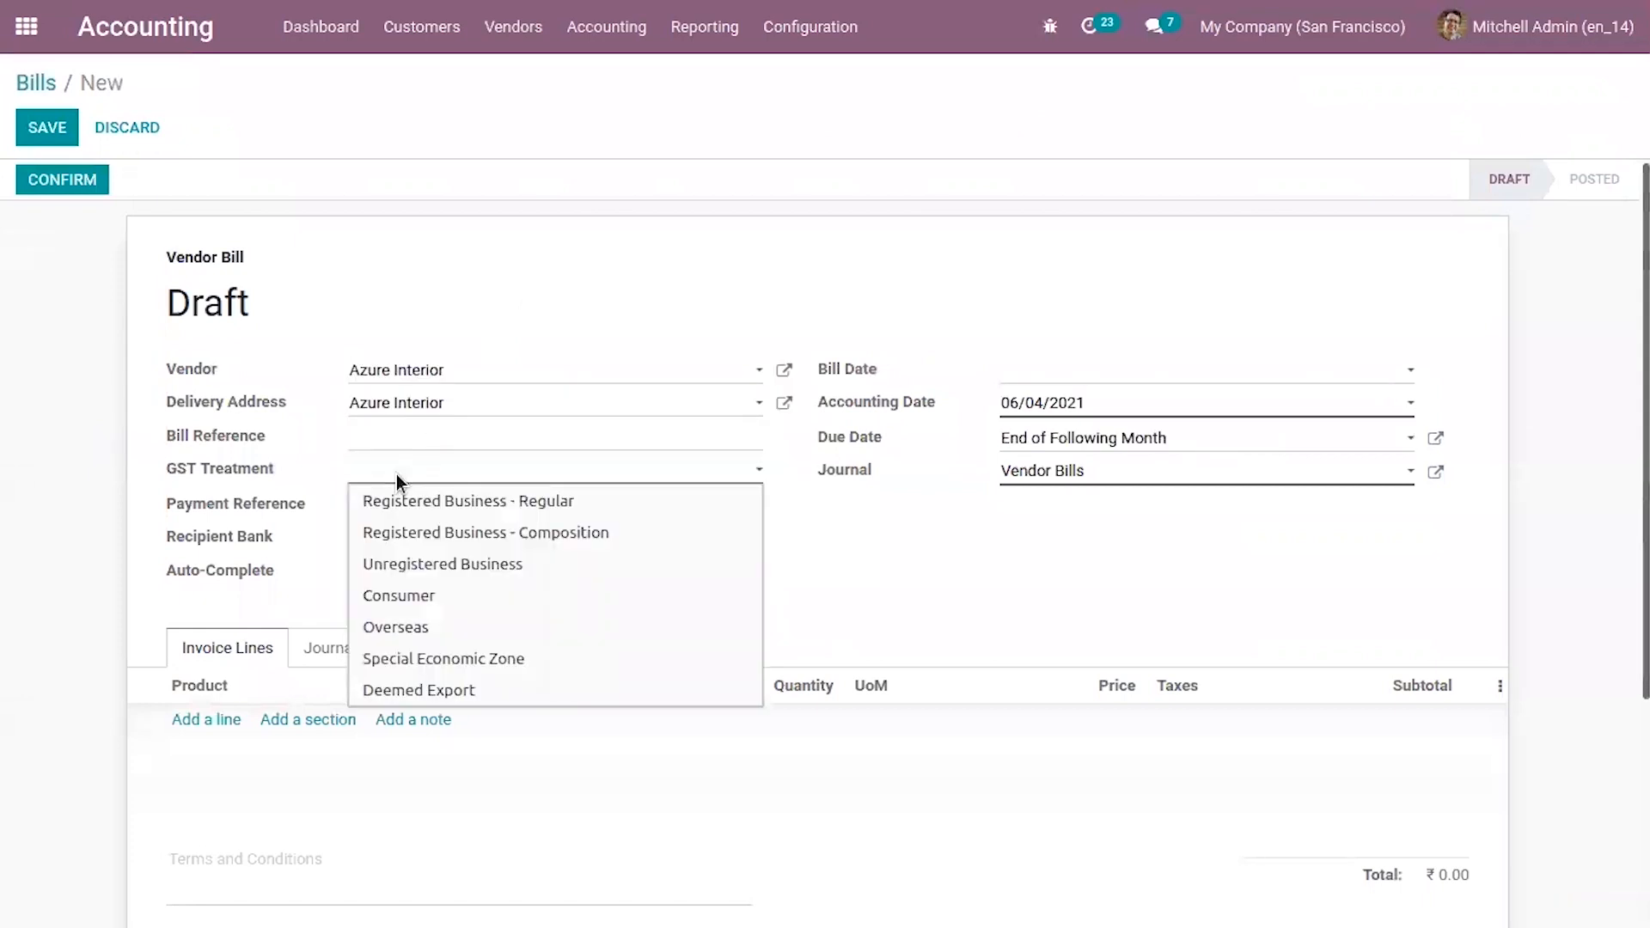
pyautogui.click(435, 593)
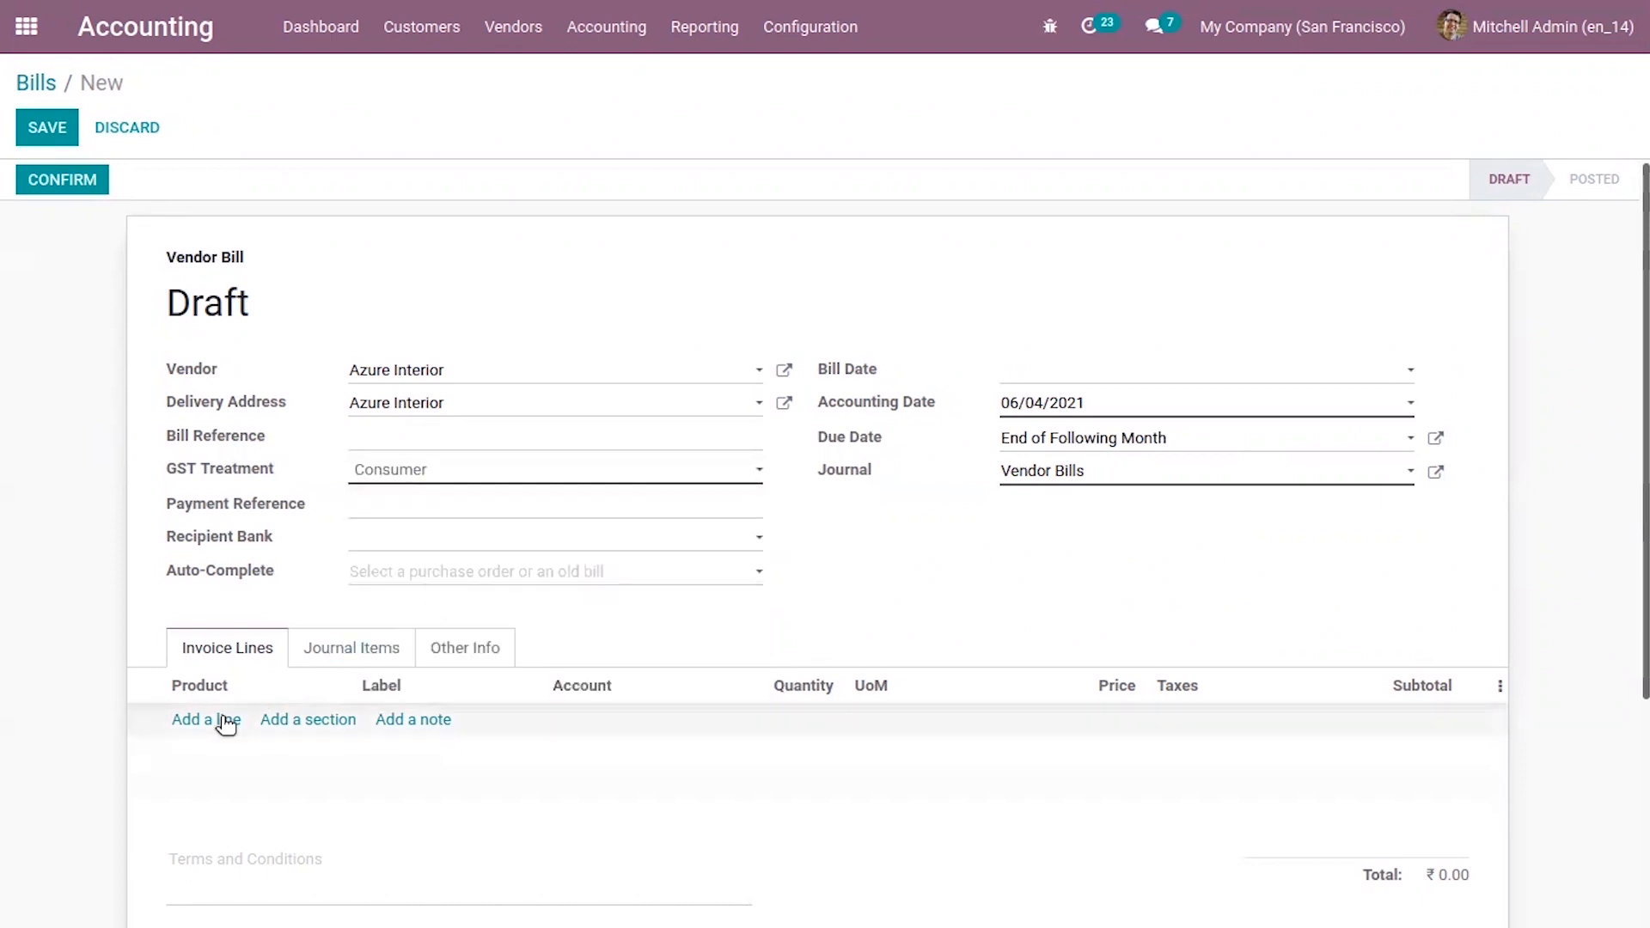
# - Add the product [DESK0004] Customizable Desk (CONFIG) (Aluminium, Black) to the bill and try to confirm it
pyautogui.click(210, 731)
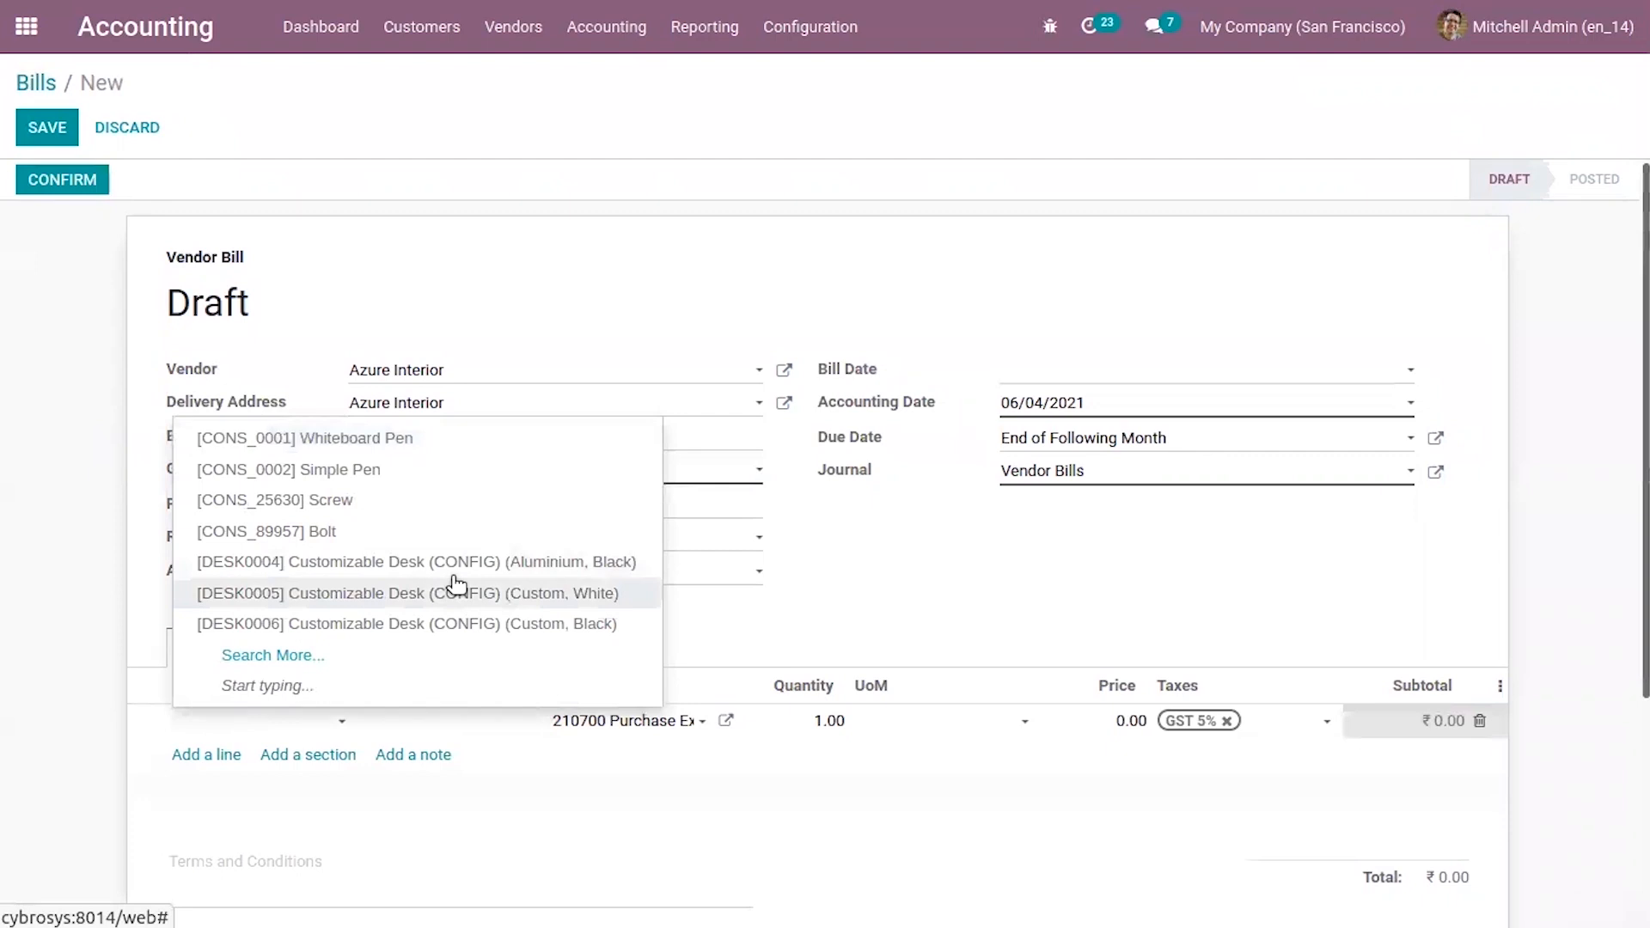
pyautogui.click(455, 563)
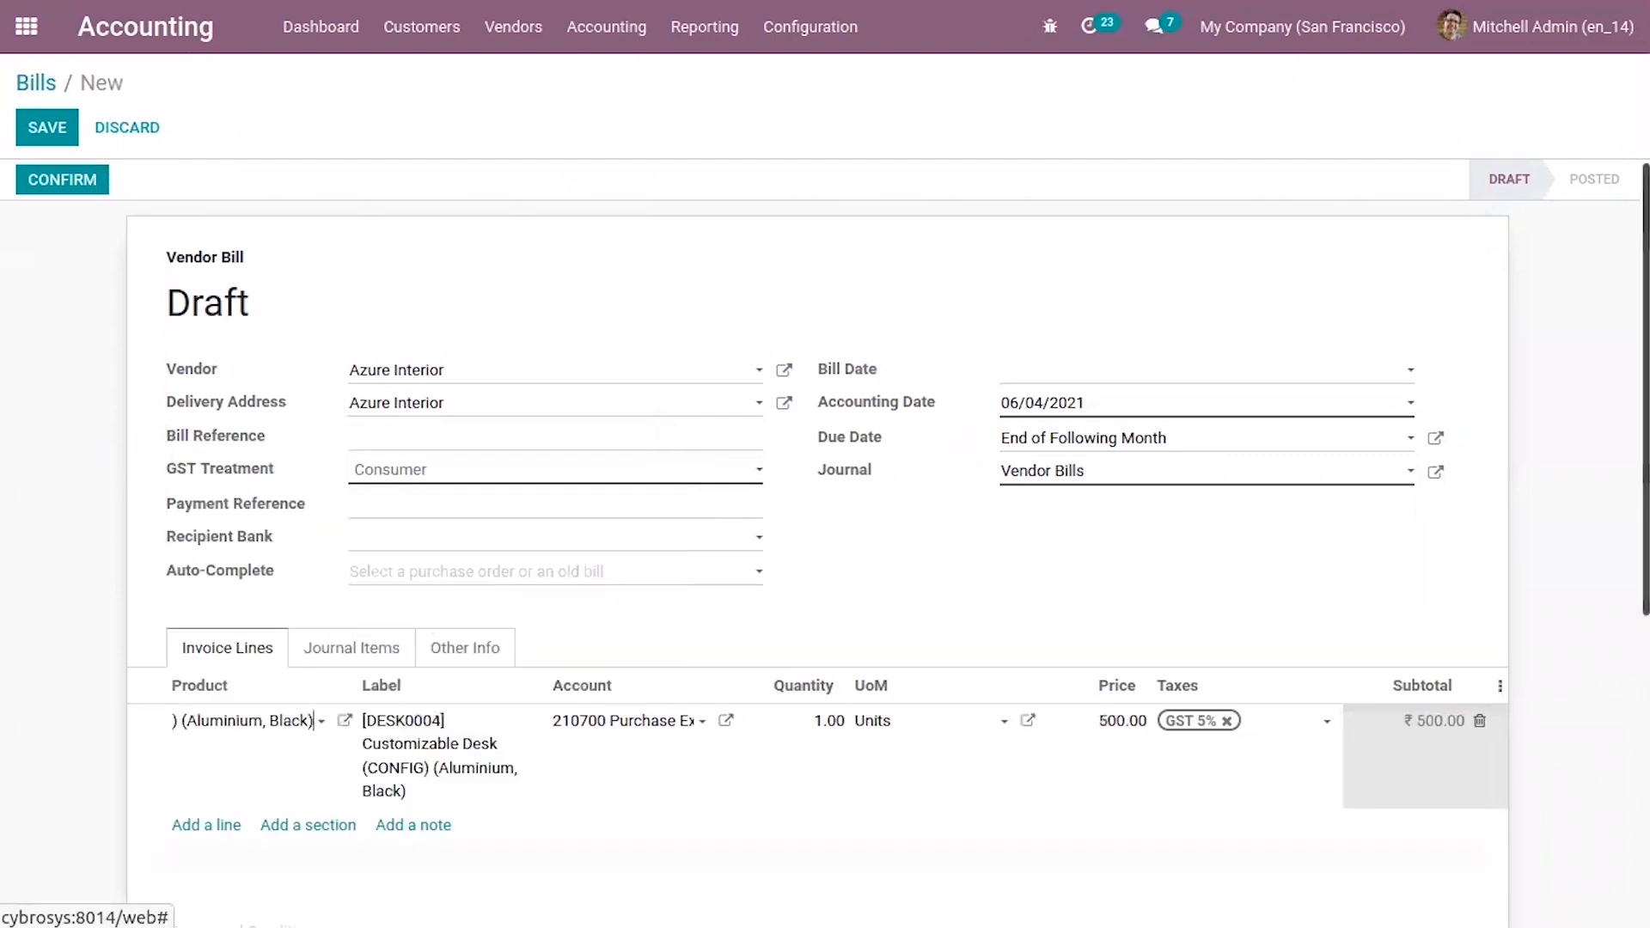
pyautogui.click(75, 187)
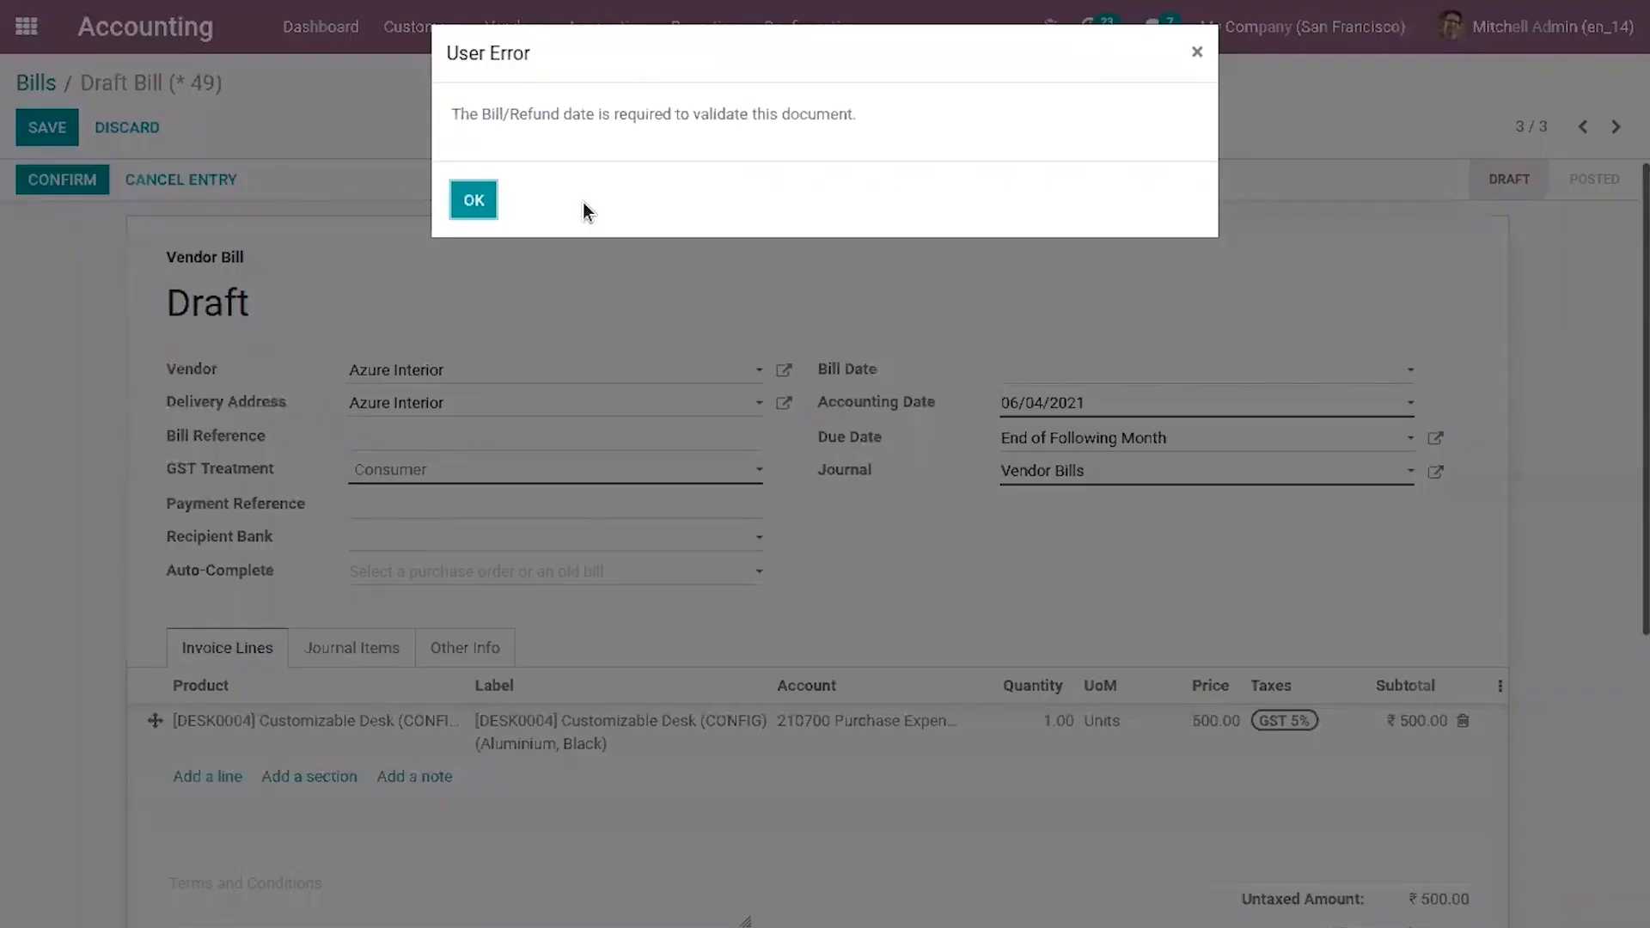
# - Set the bill date to 06/01/2021 and confirm the vendor bill
pyautogui.click(474, 200)
pyautogui.click(1050, 376)
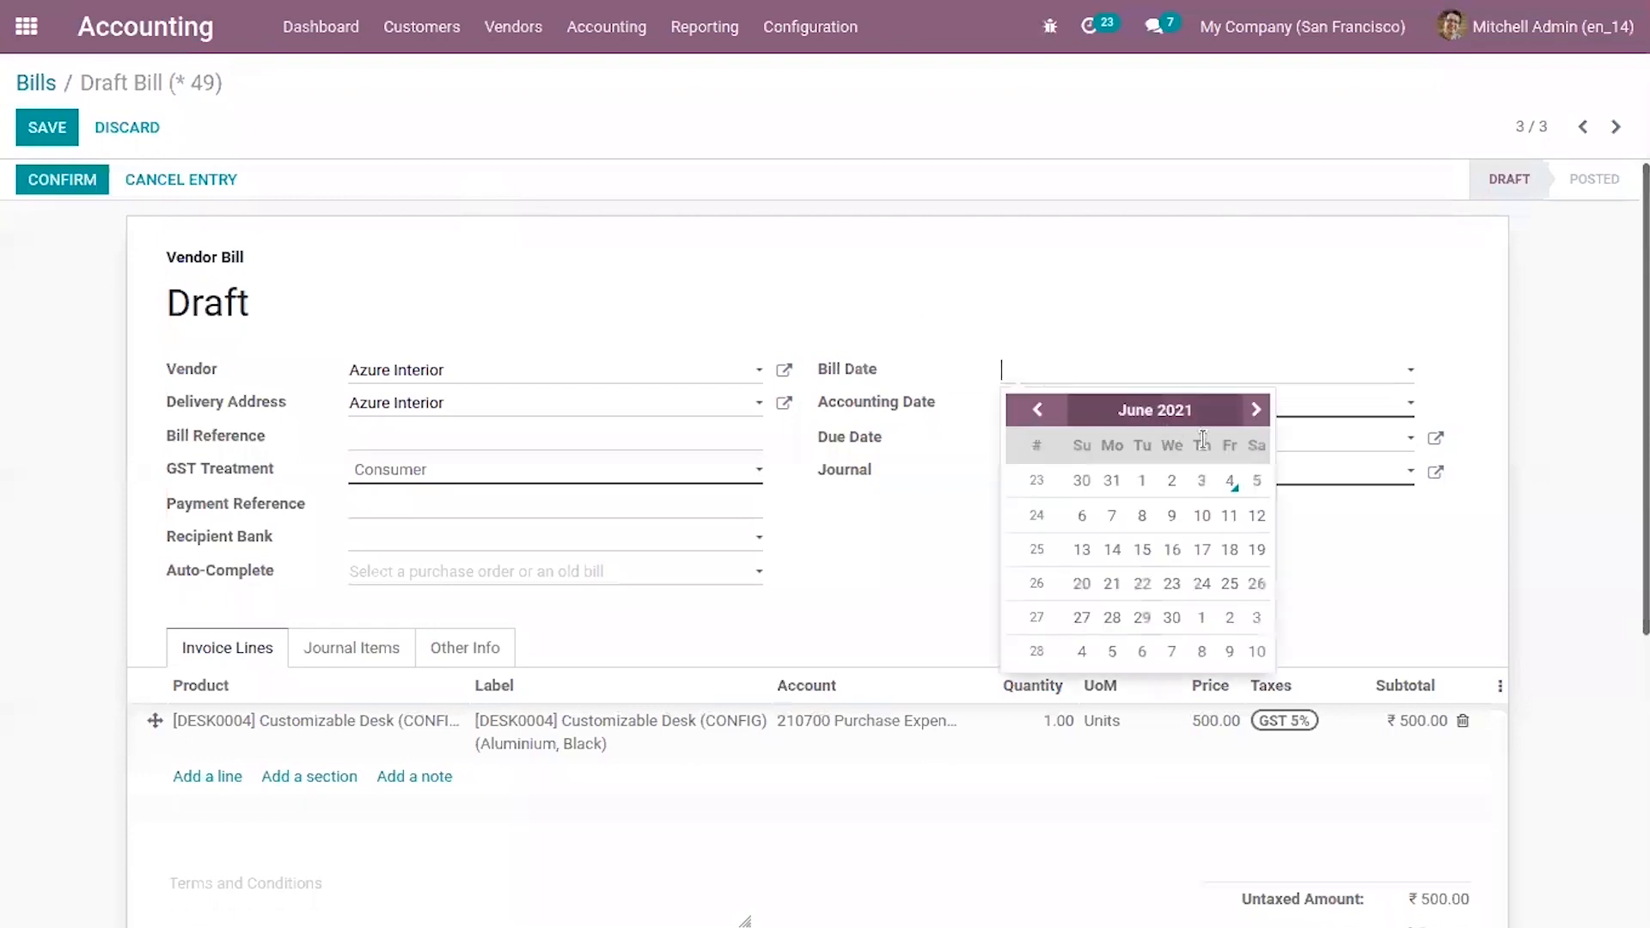
pyautogui.click(1144, 480)
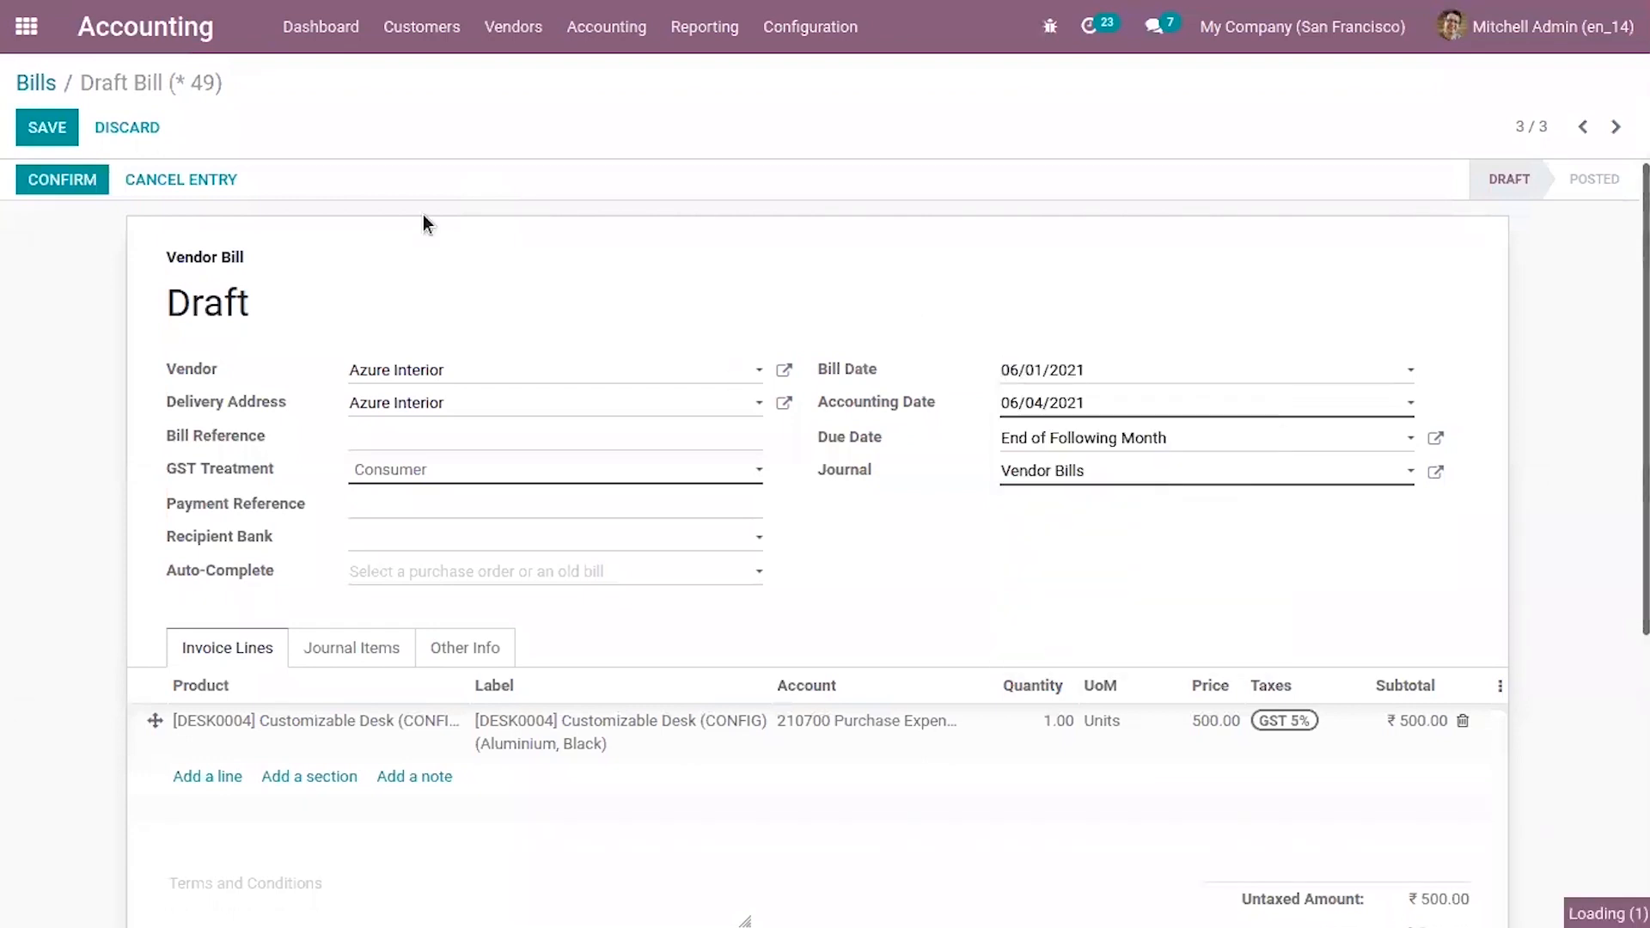
pyautogui.click(47, 182)
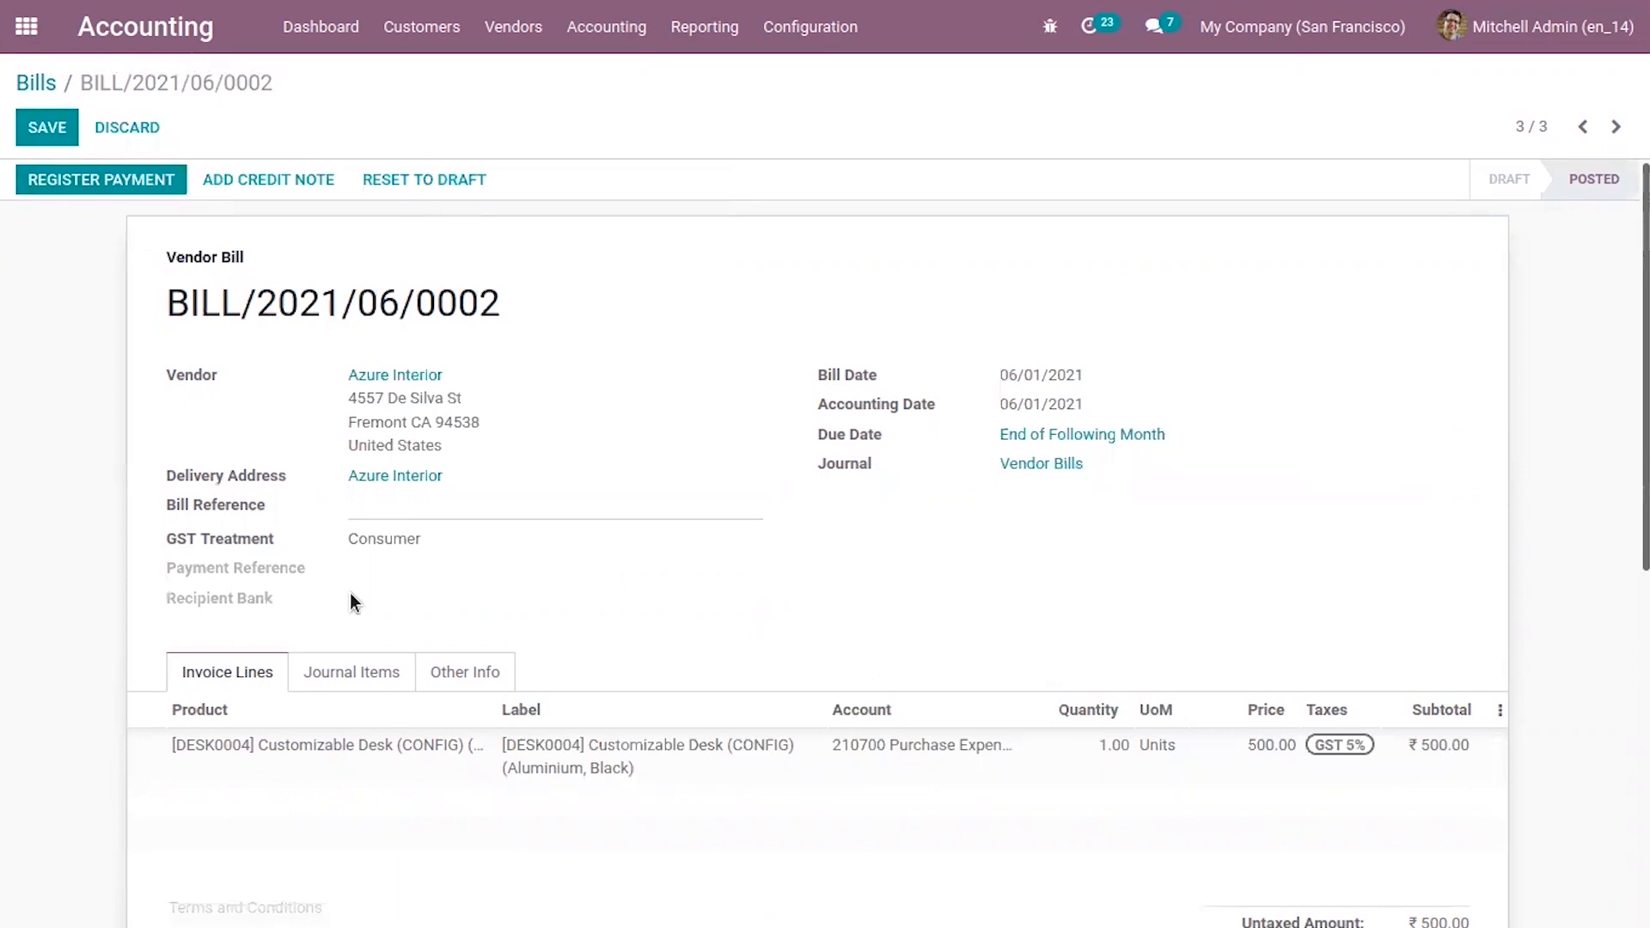
# - Review the posted bill's creditor, purchase expense and tax journal items and compare them with its invoice line
pyautogui.click(344, 698)
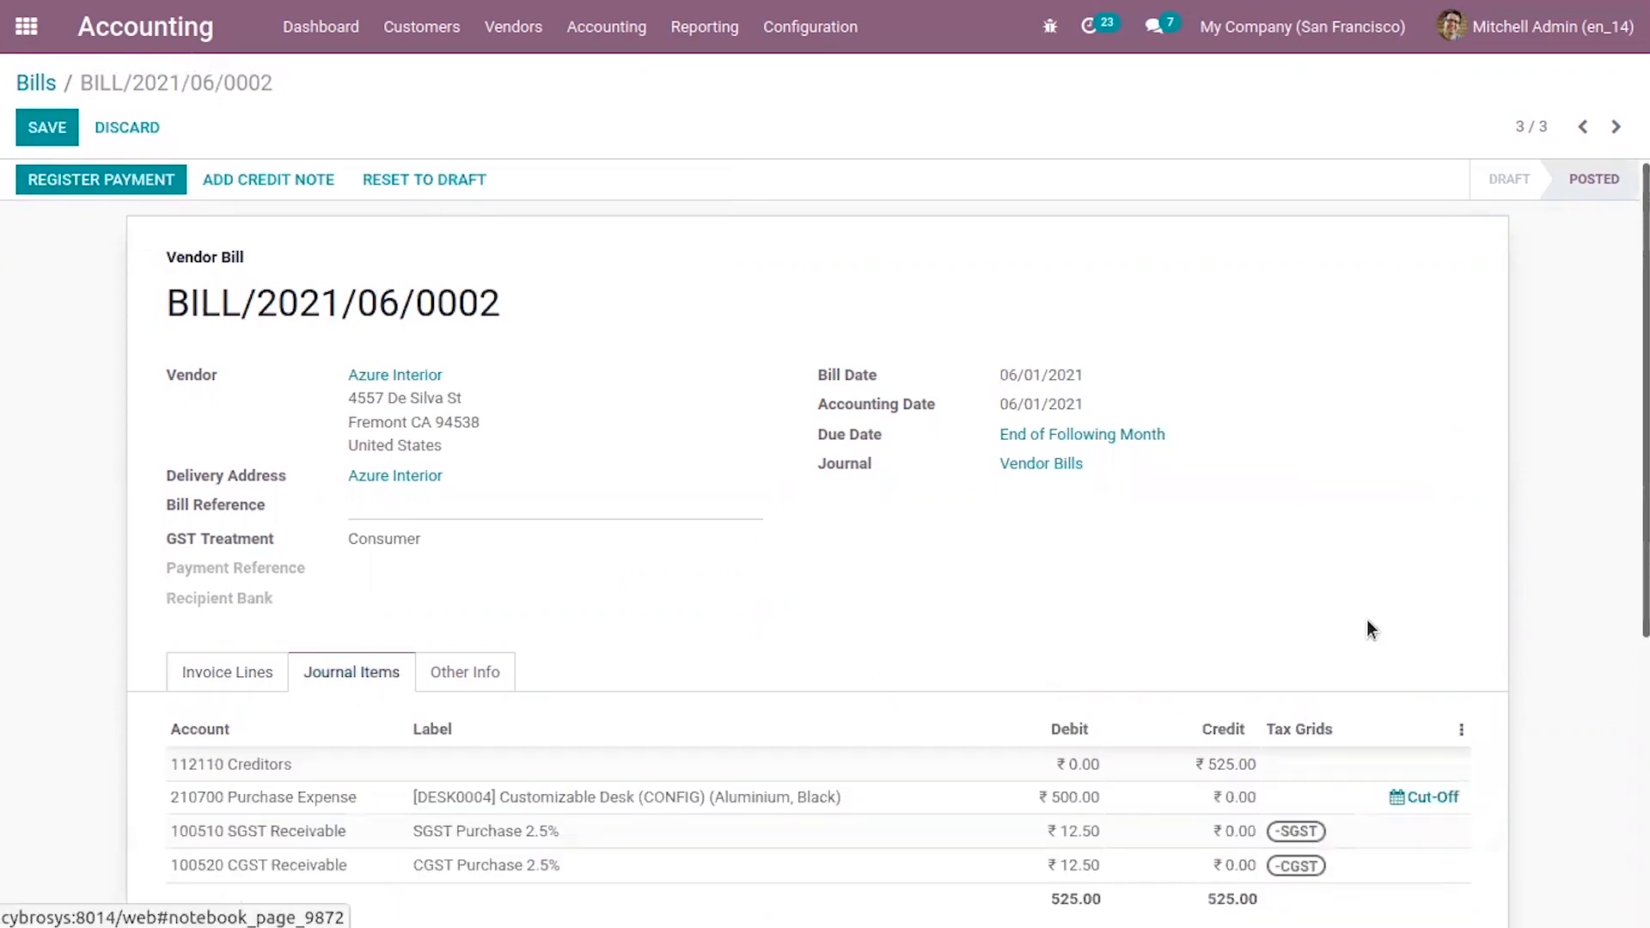
pyautogui.scroll(-3, 1329, 637)
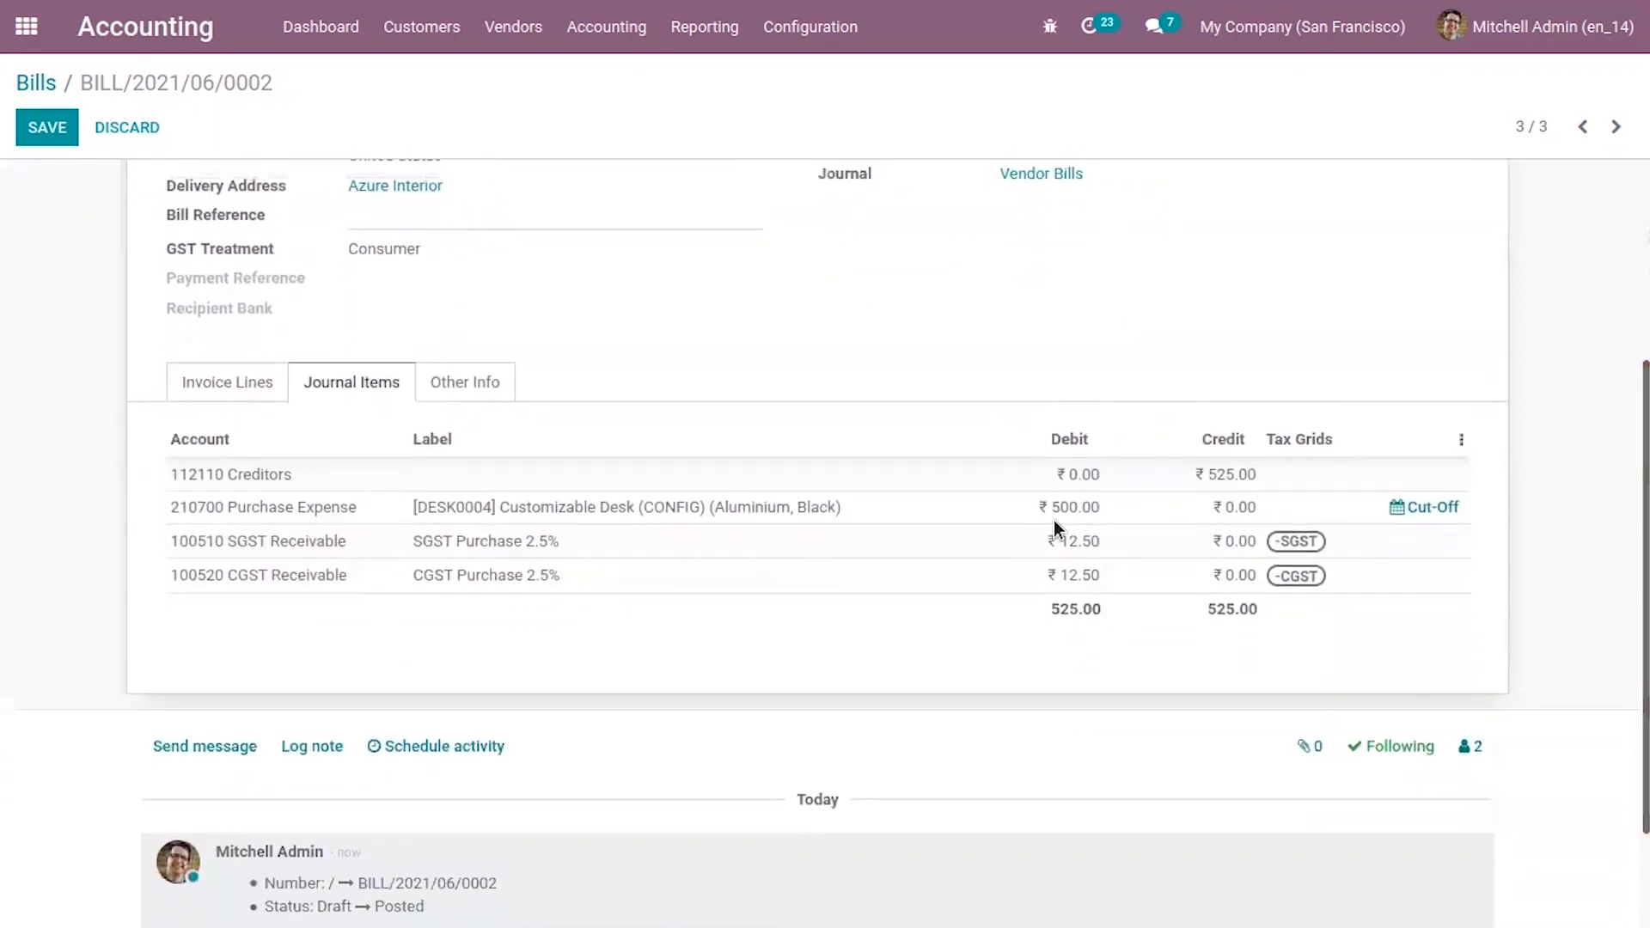
pyautogui.moveTo(240, 474)
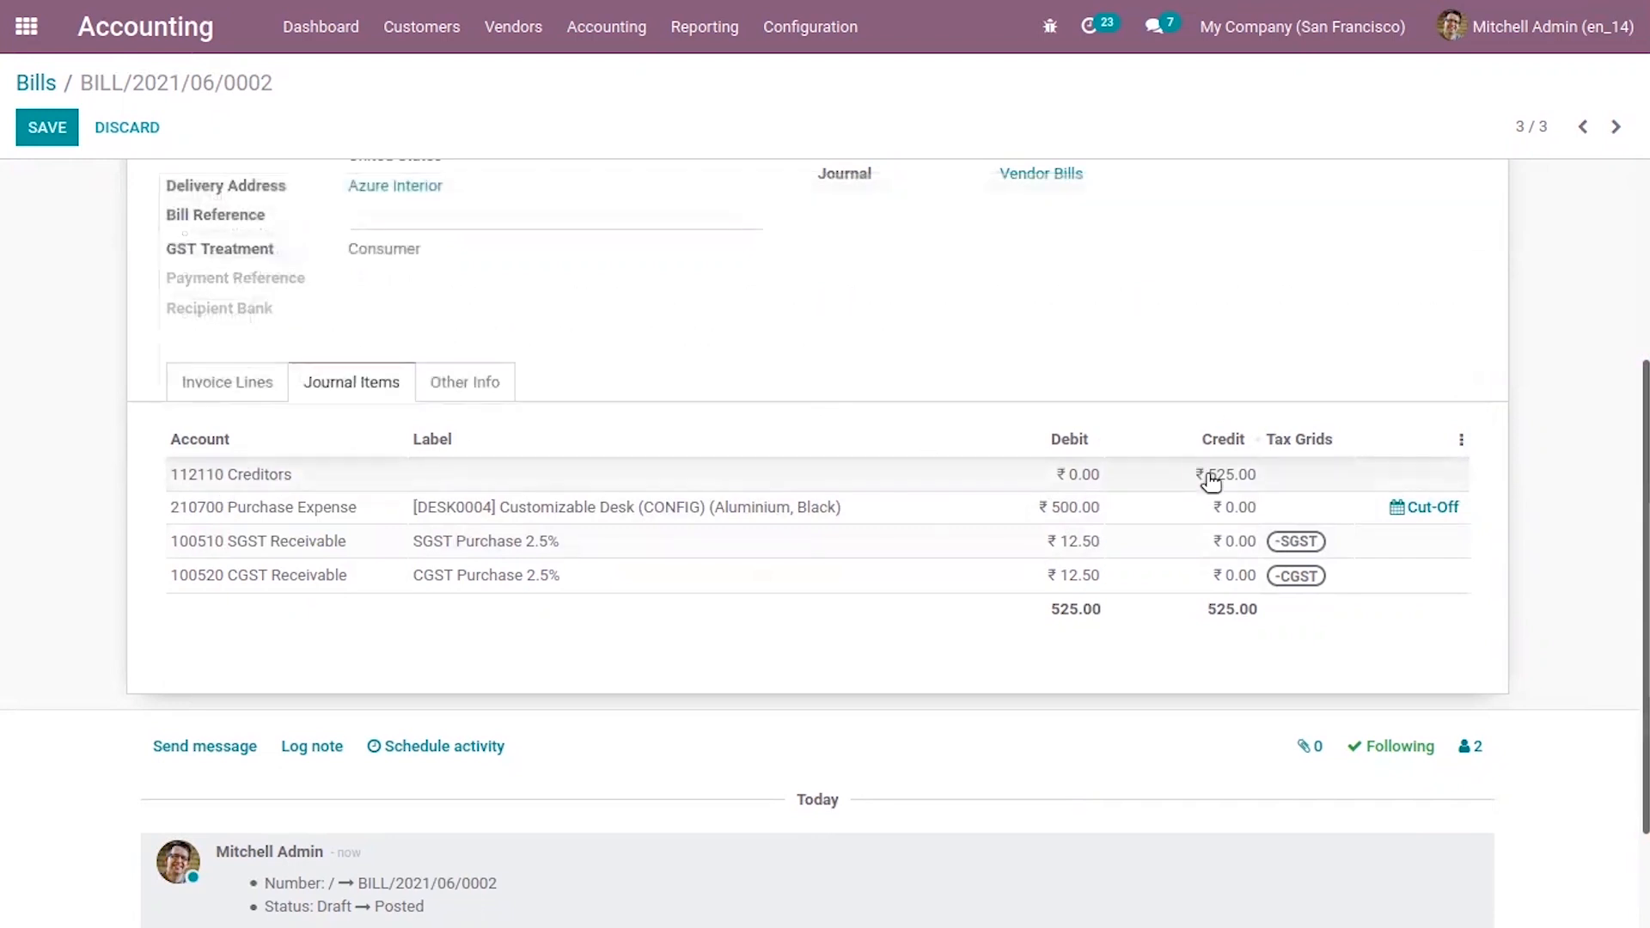
pyautogui.moveTo(245, 509)
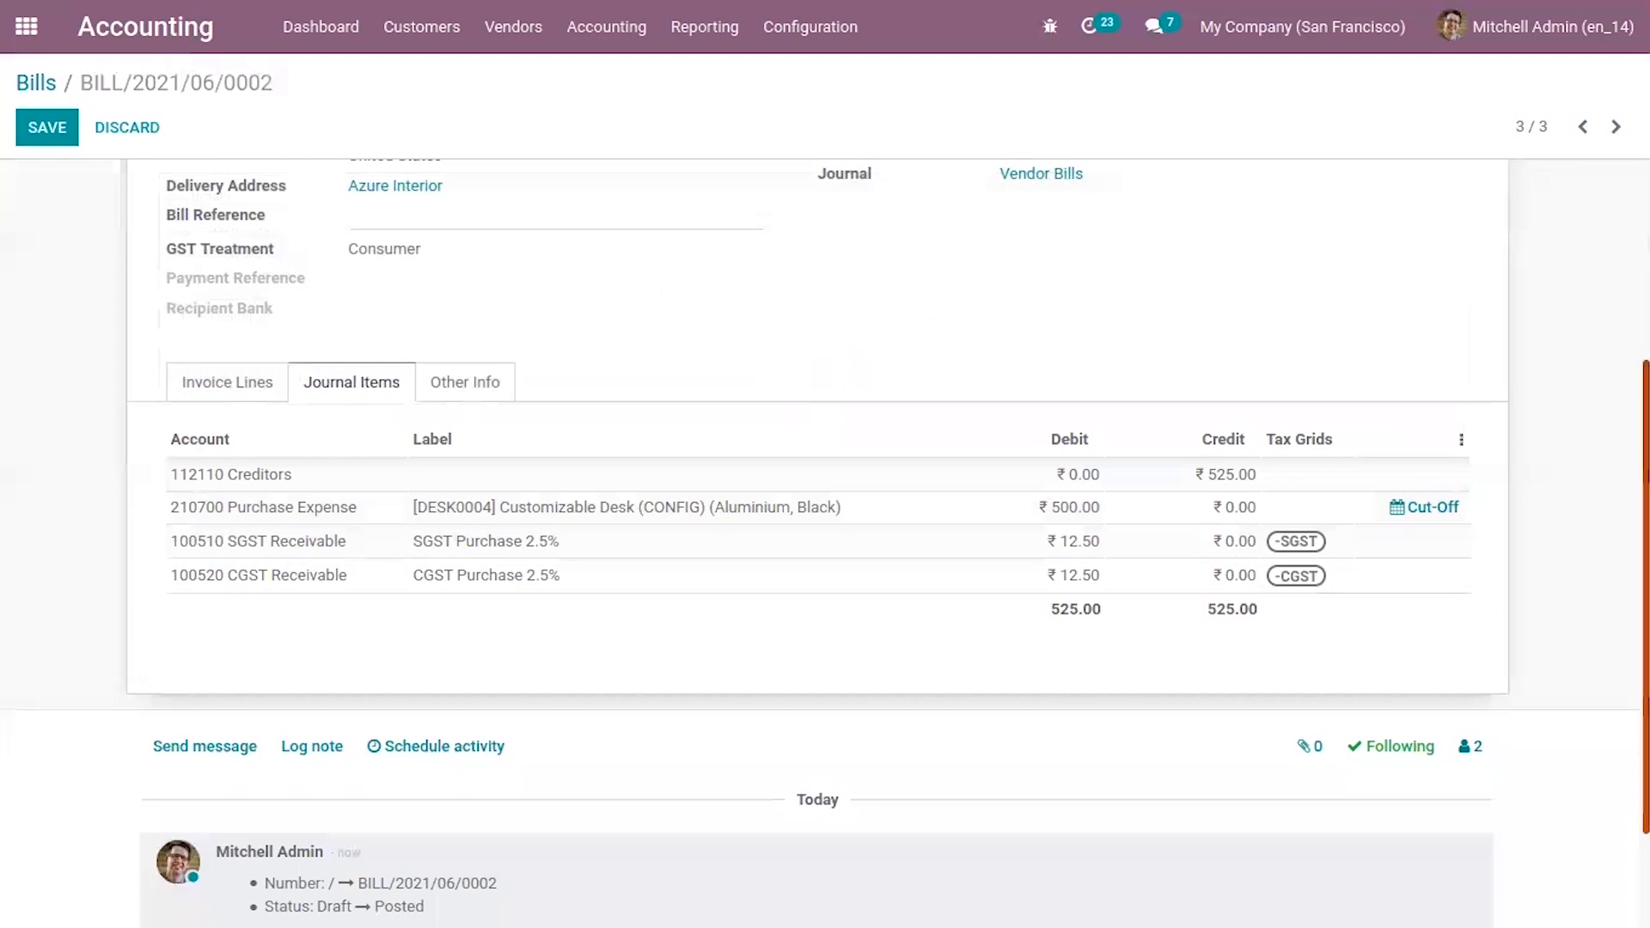
pyautogui.scroll(4, 1613, 335)
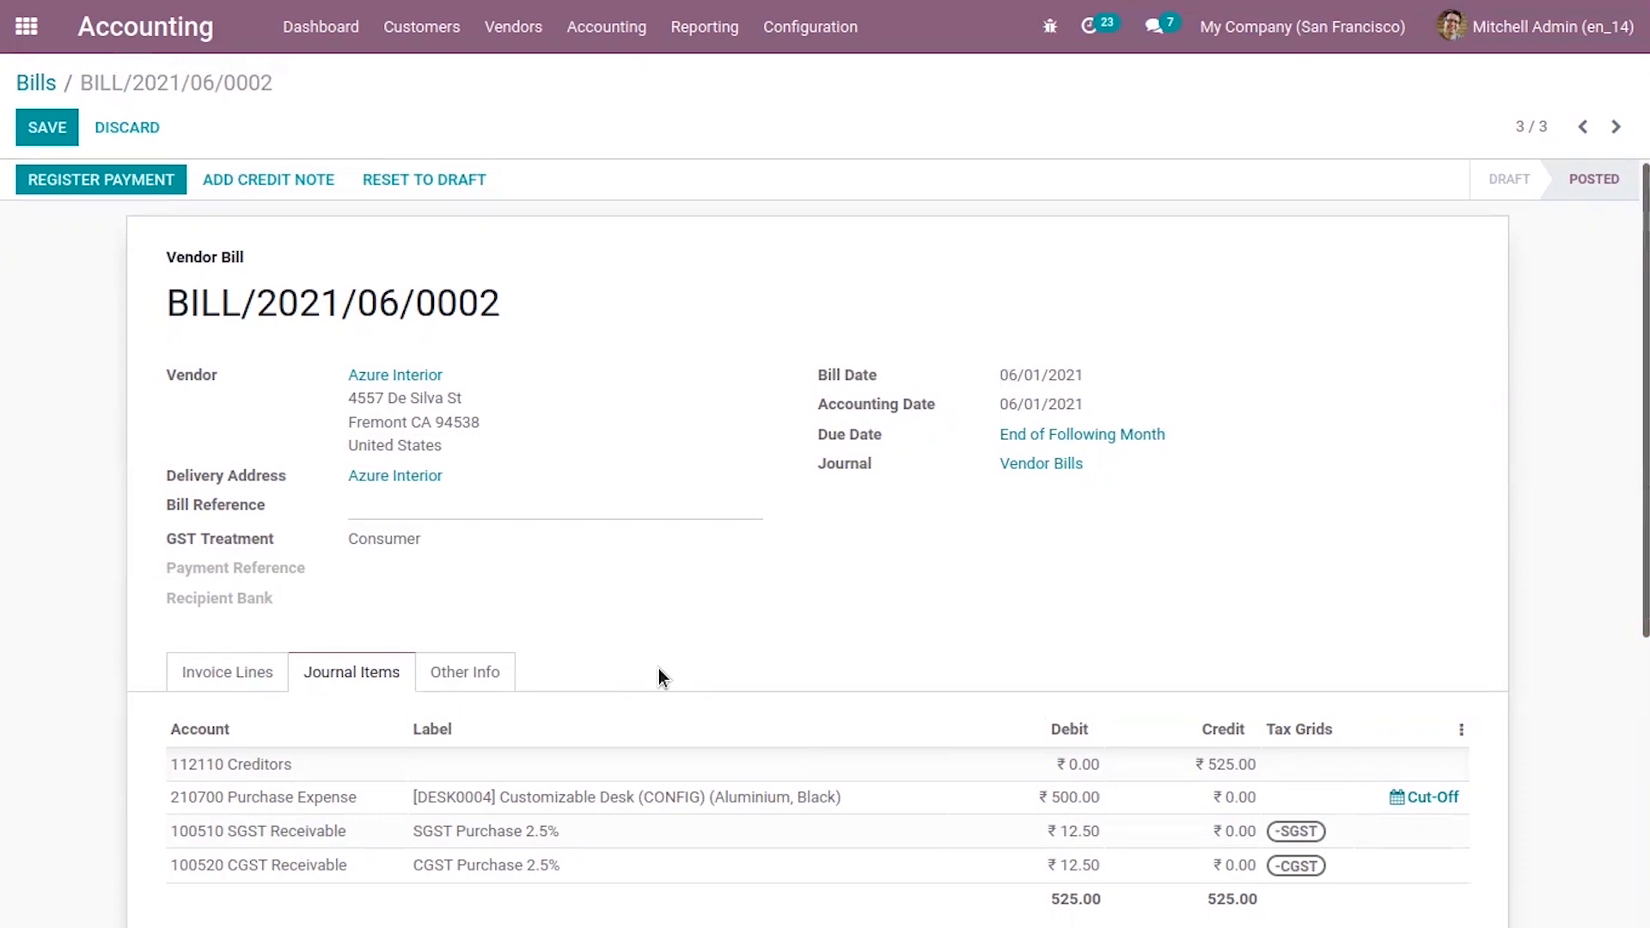
pyautogui.scroll(-5, 1588, 384)
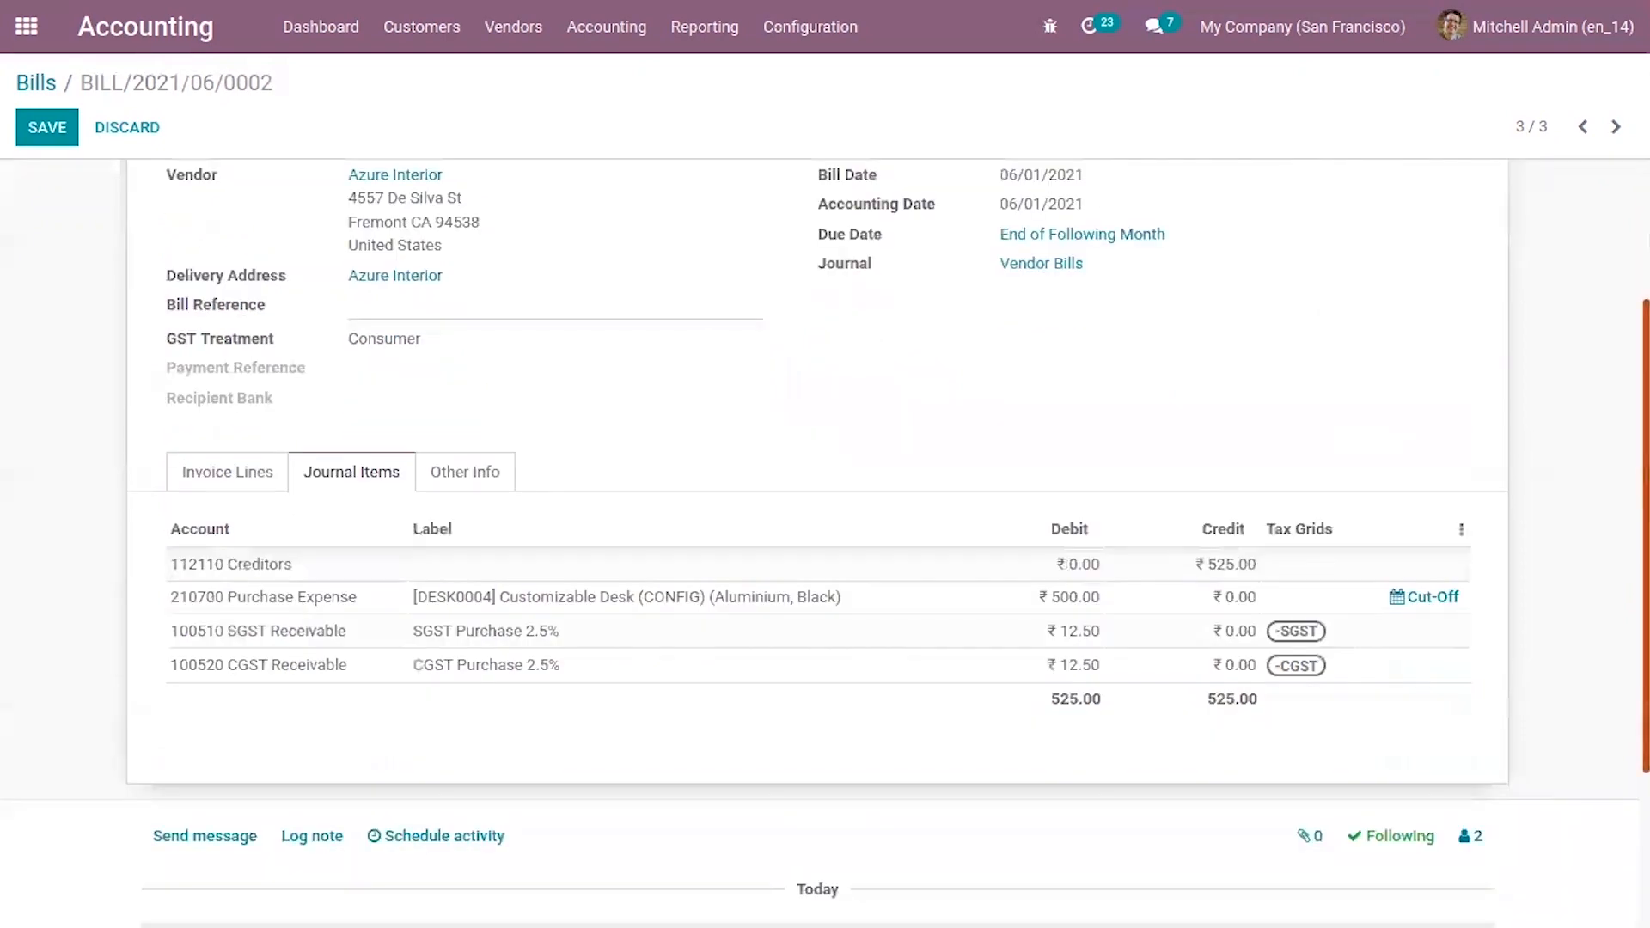
pyautogui.scroll(5, 1588, 383)
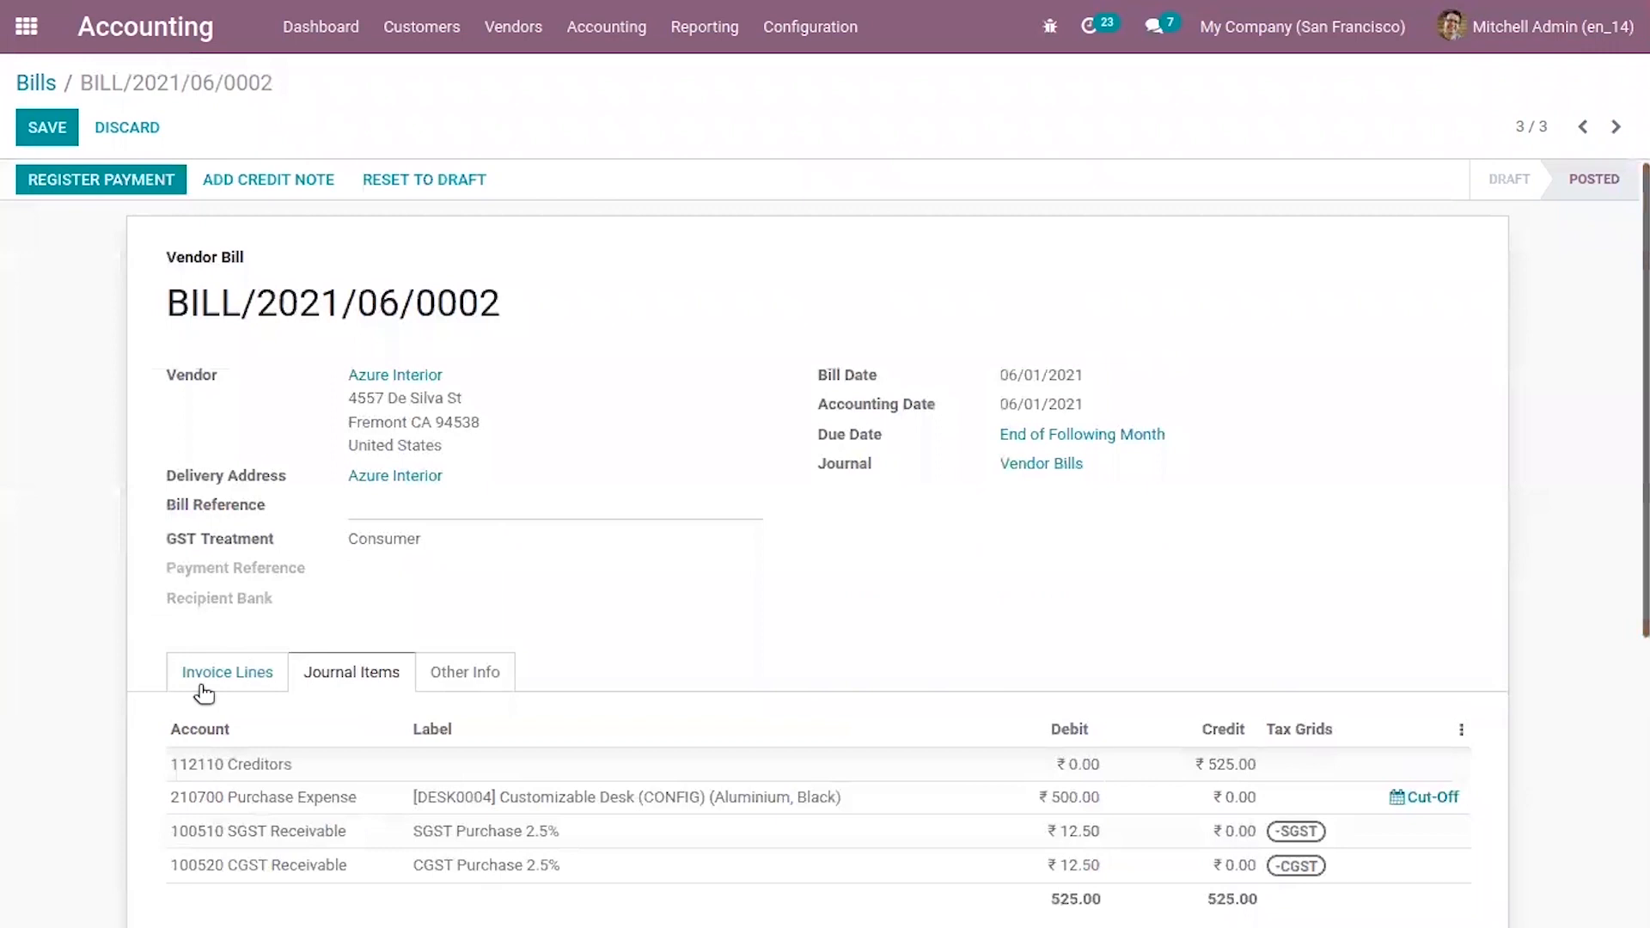
pyautogui.click(230, 677)
pyautogui.click(352, 675)
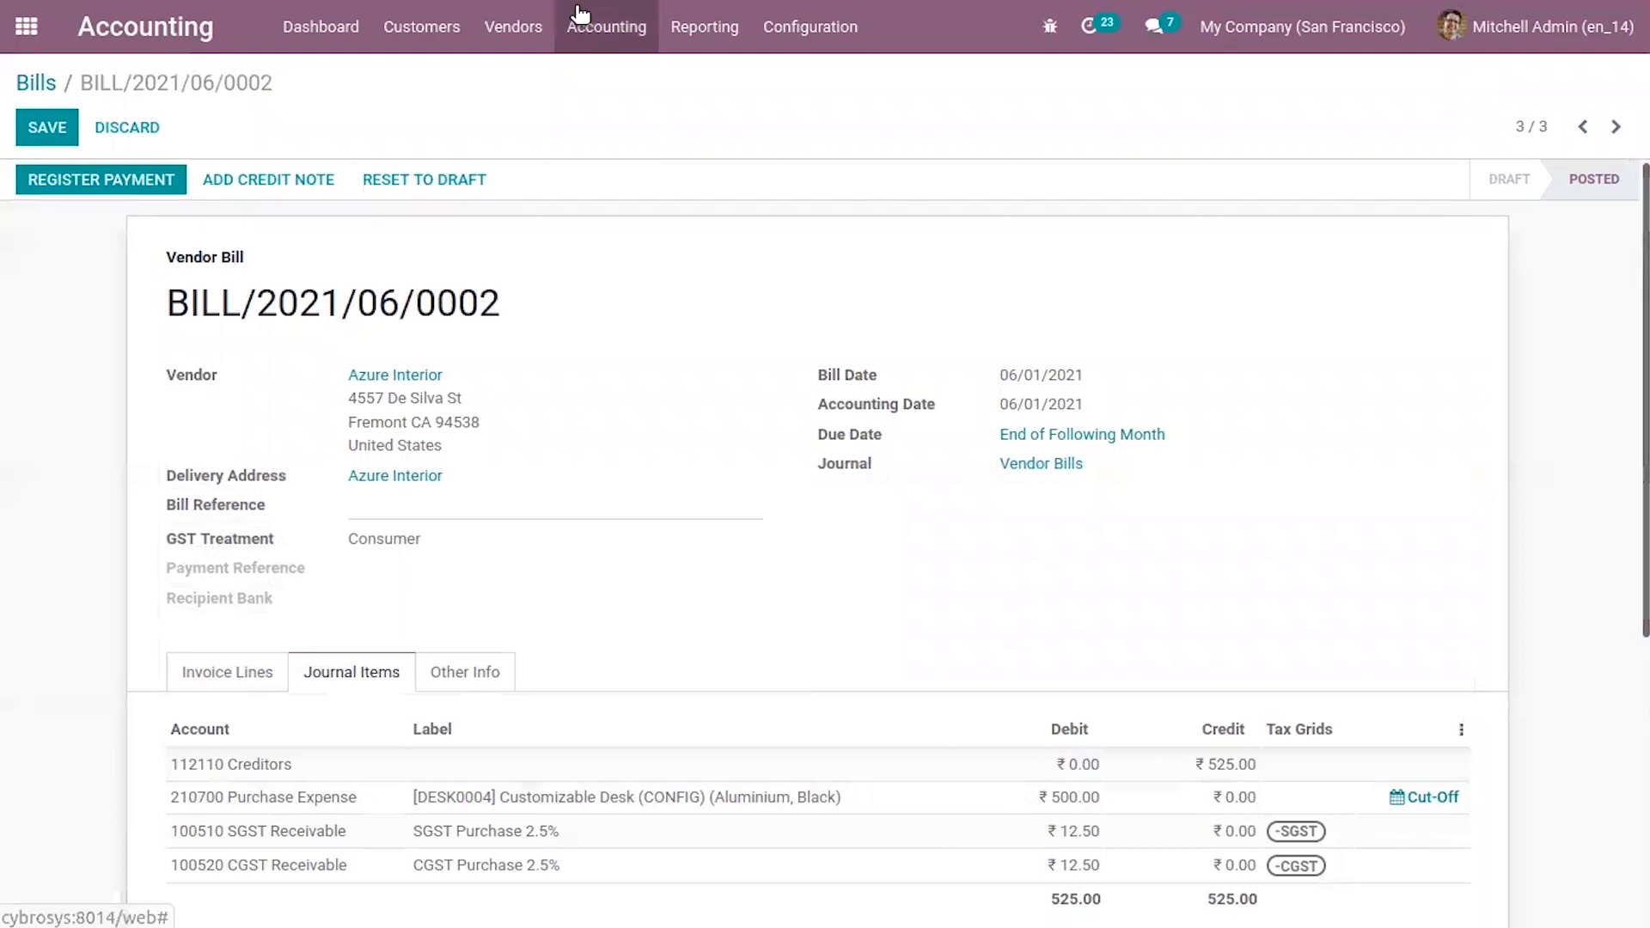
# - List the Purchases journal's entries and open the bill BILL/2021/06/0002 from its entry group
pyautogui.click(591, 34)
pyautogui.click(646, 226)
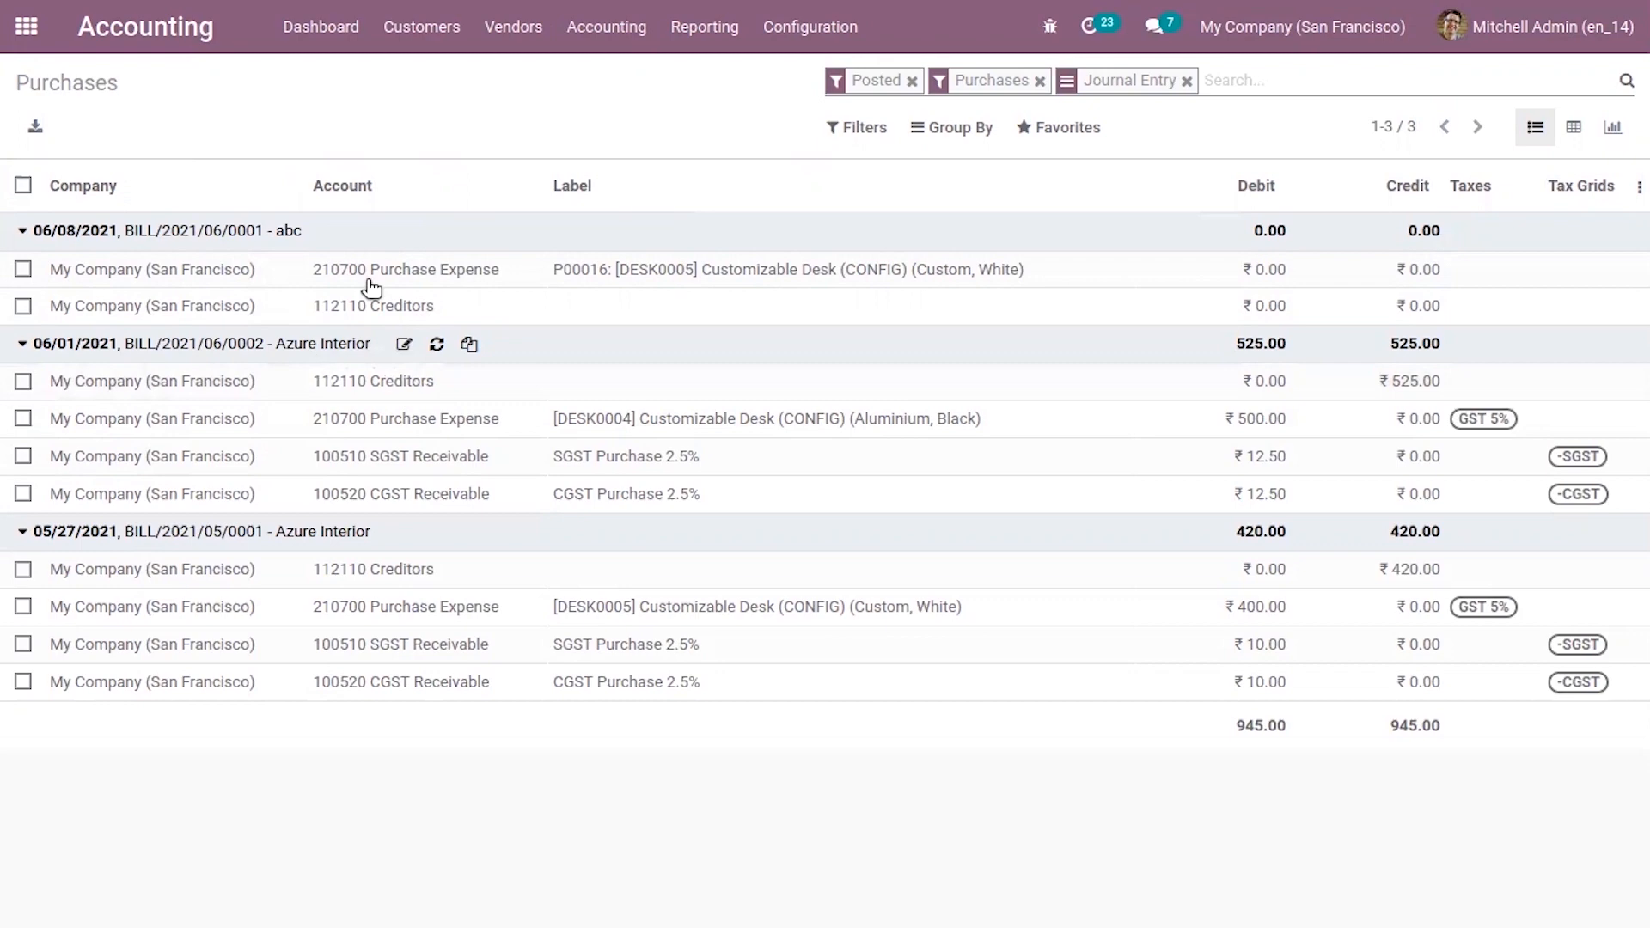
pyautogui.click(509, 27)
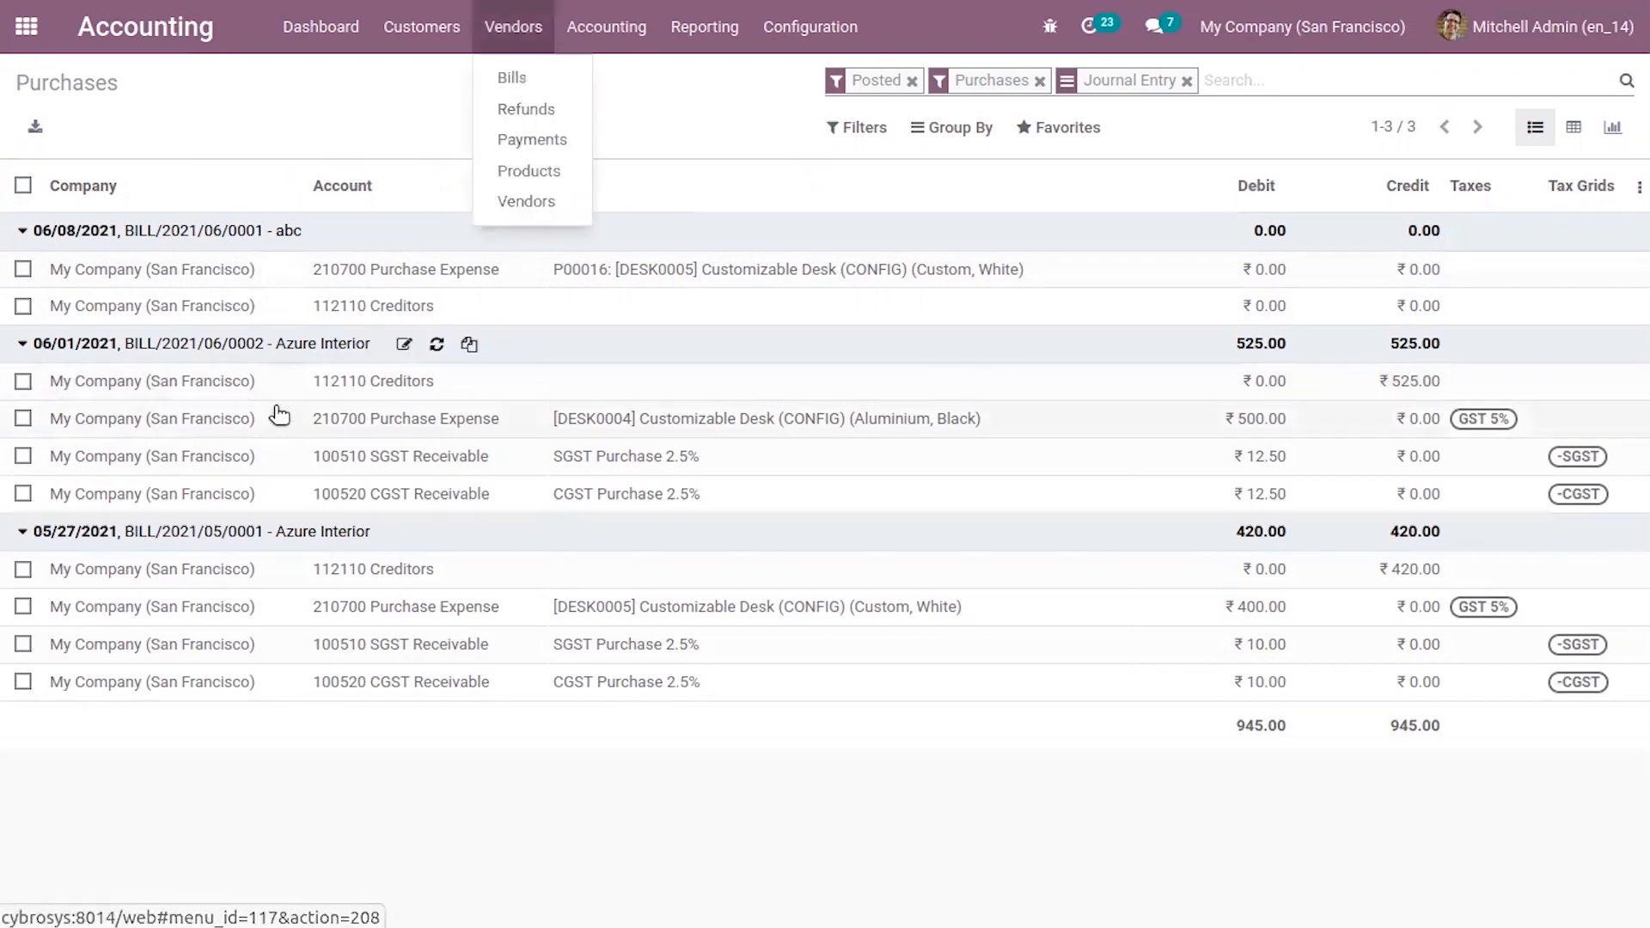
pyautogui.click(404, 344)
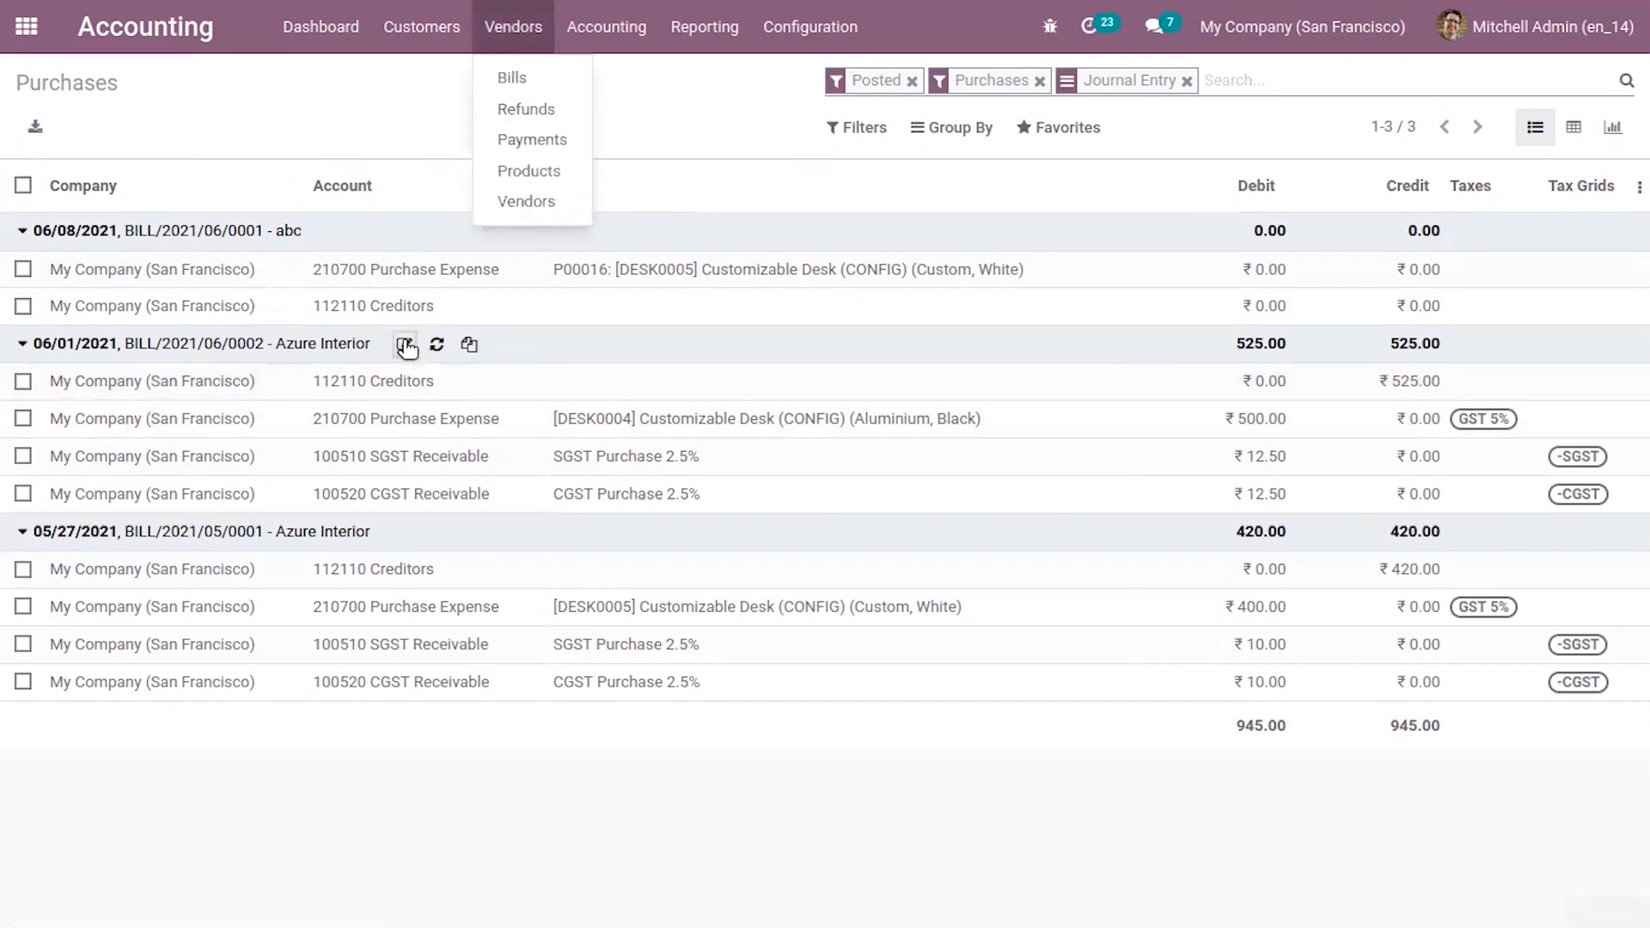
# - Register a payment for the Azure Interior vendor bill and return to the Purchases journal entries
pyautogui.click(147, 176)
pyautogui.click(358, 327)
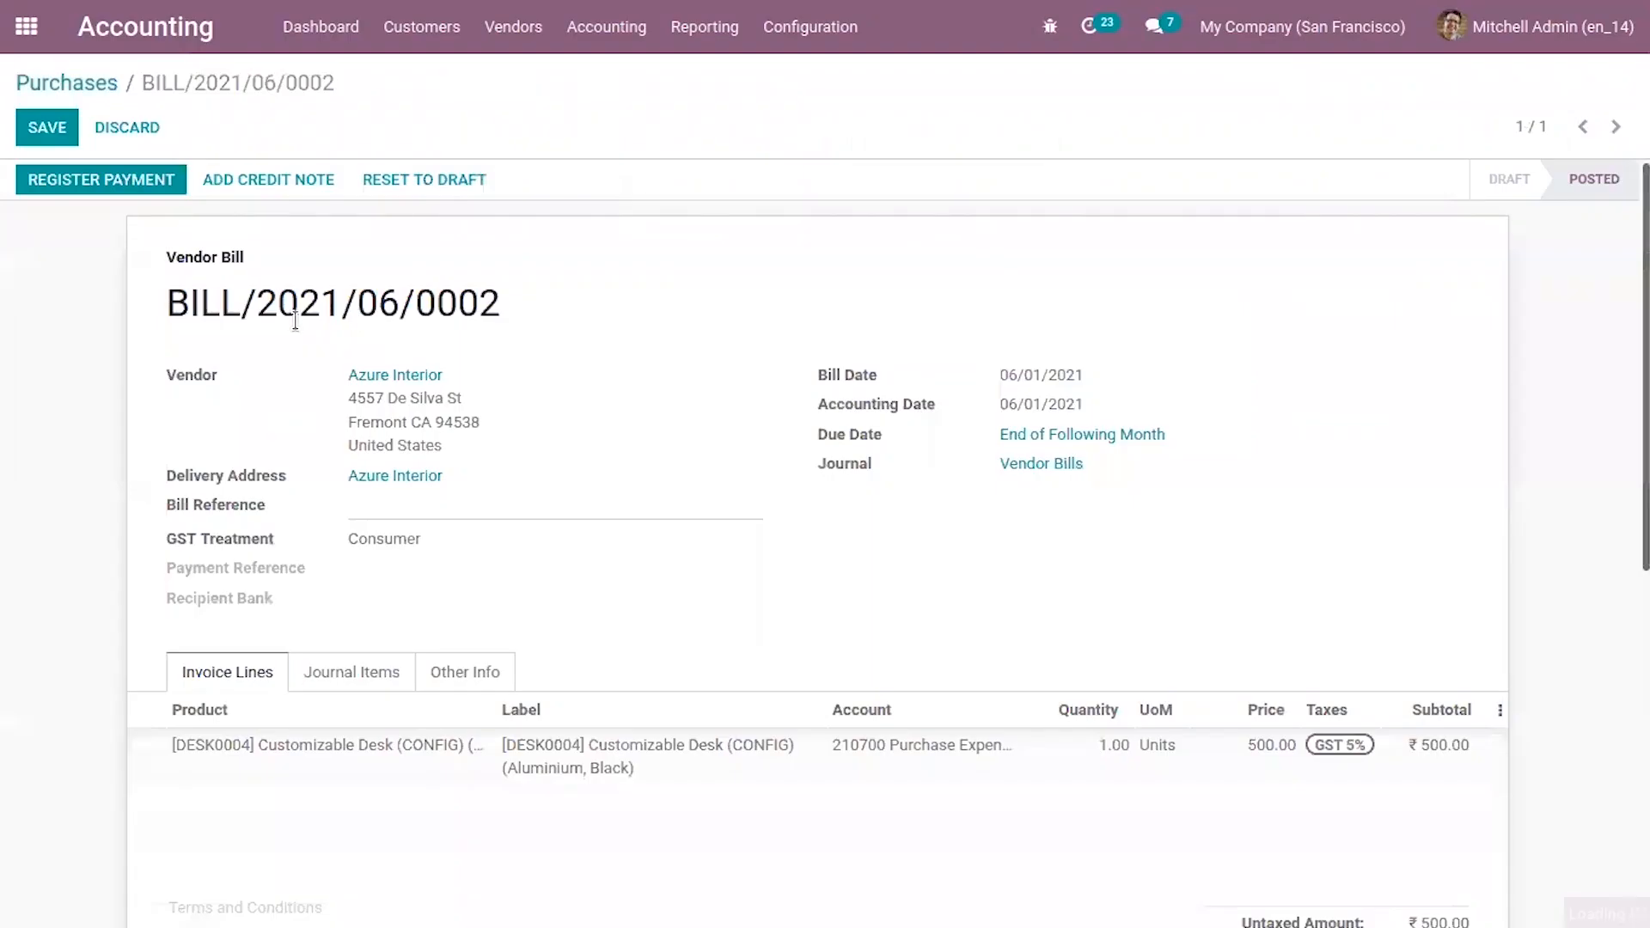
pyautogui.click(86, 80)
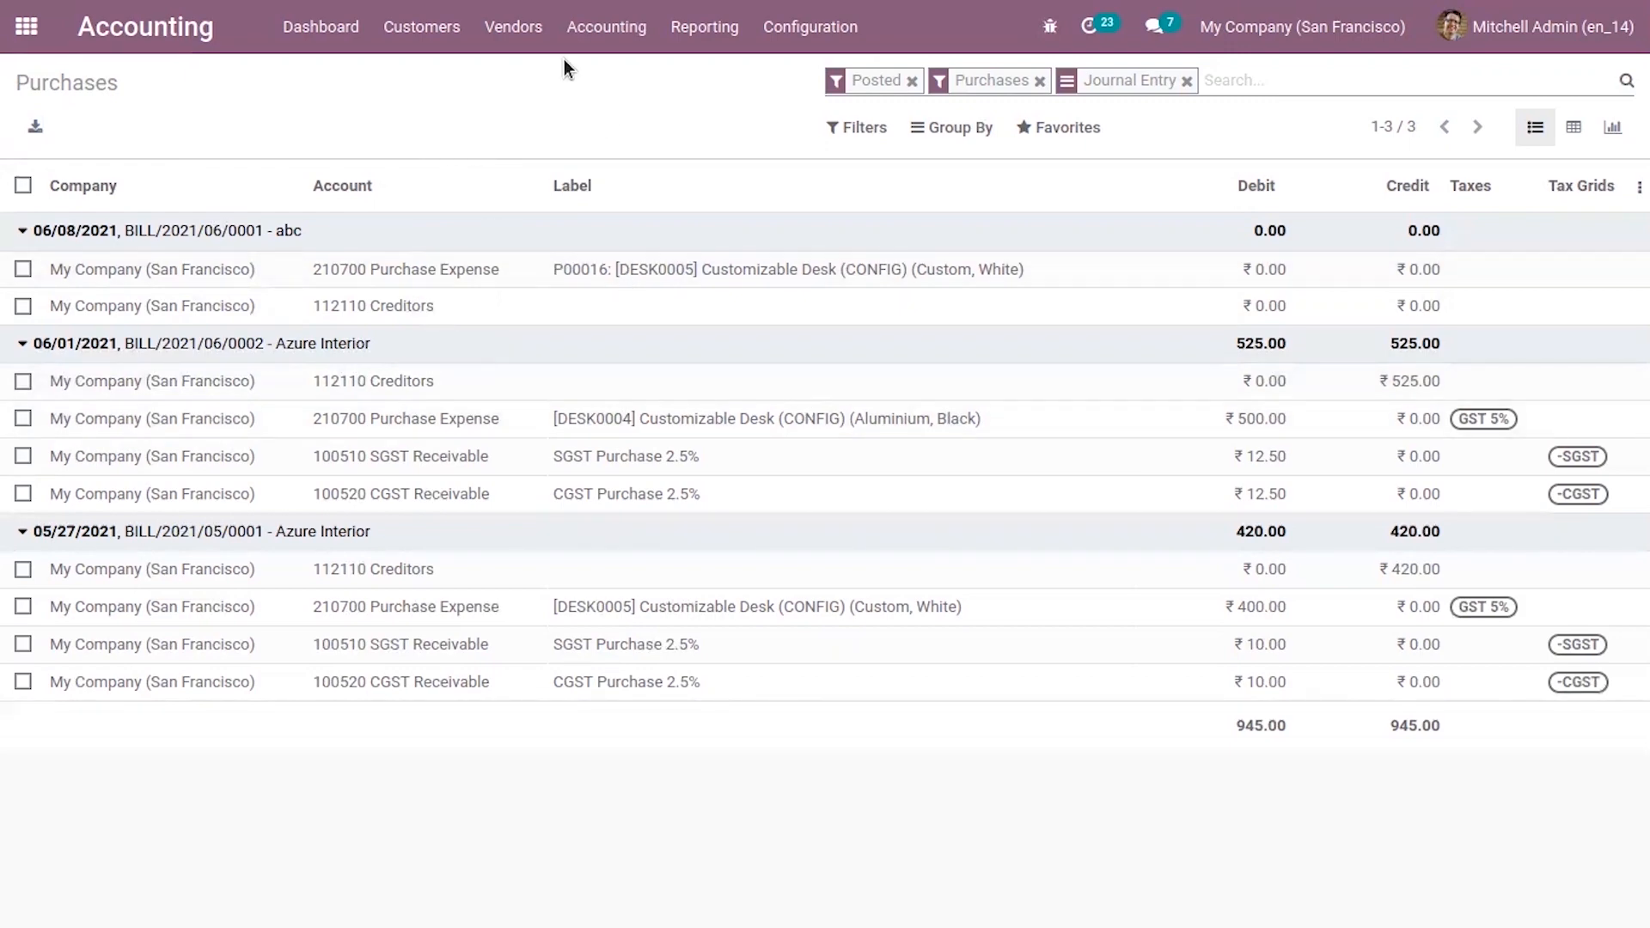
# - List the Bank and Cash journal entries following the vendor bill payment
pyautogui.click(576, 22)
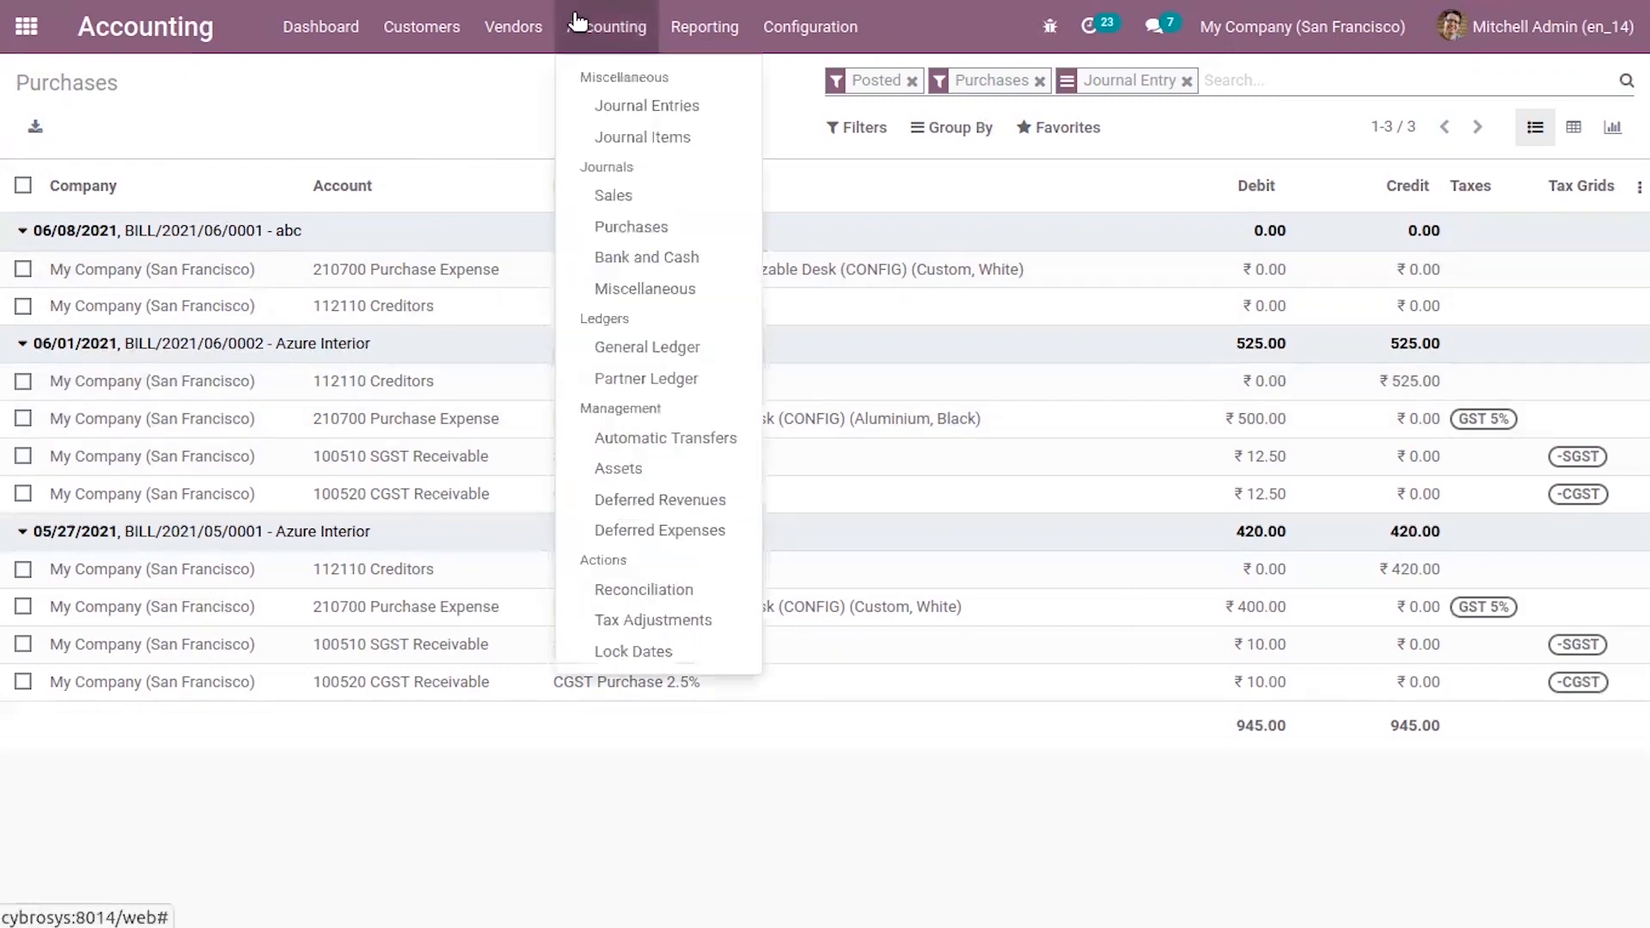
pyautogui.click(478, 132)
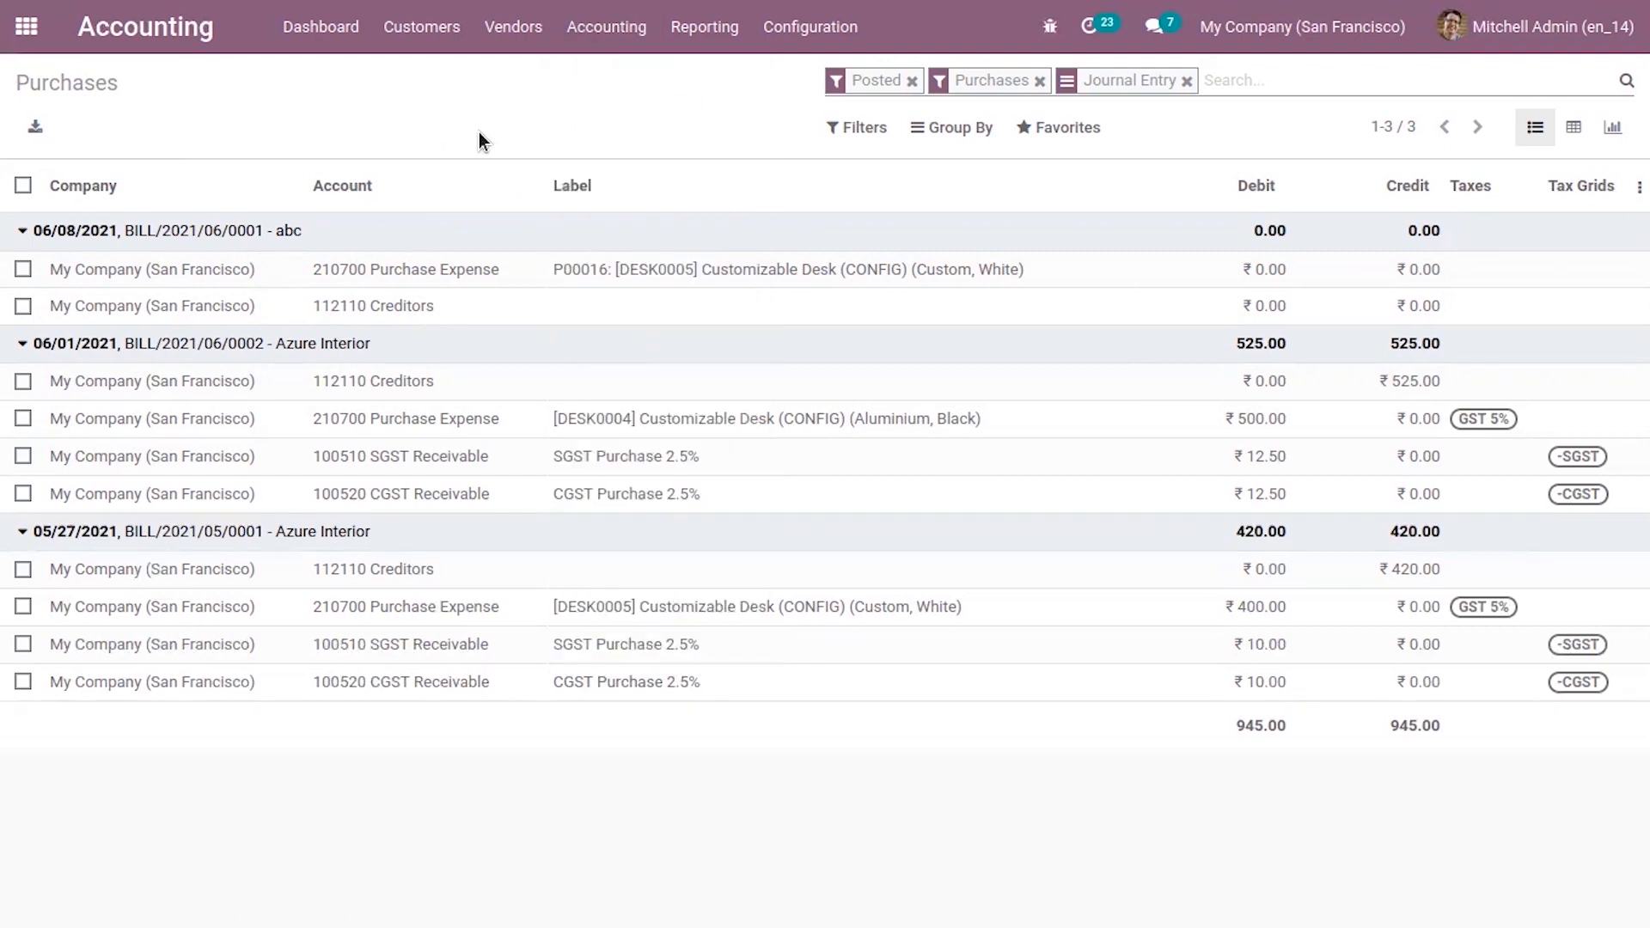
pyautogui.click(605, 28)
pyautogui.click(647, 257)
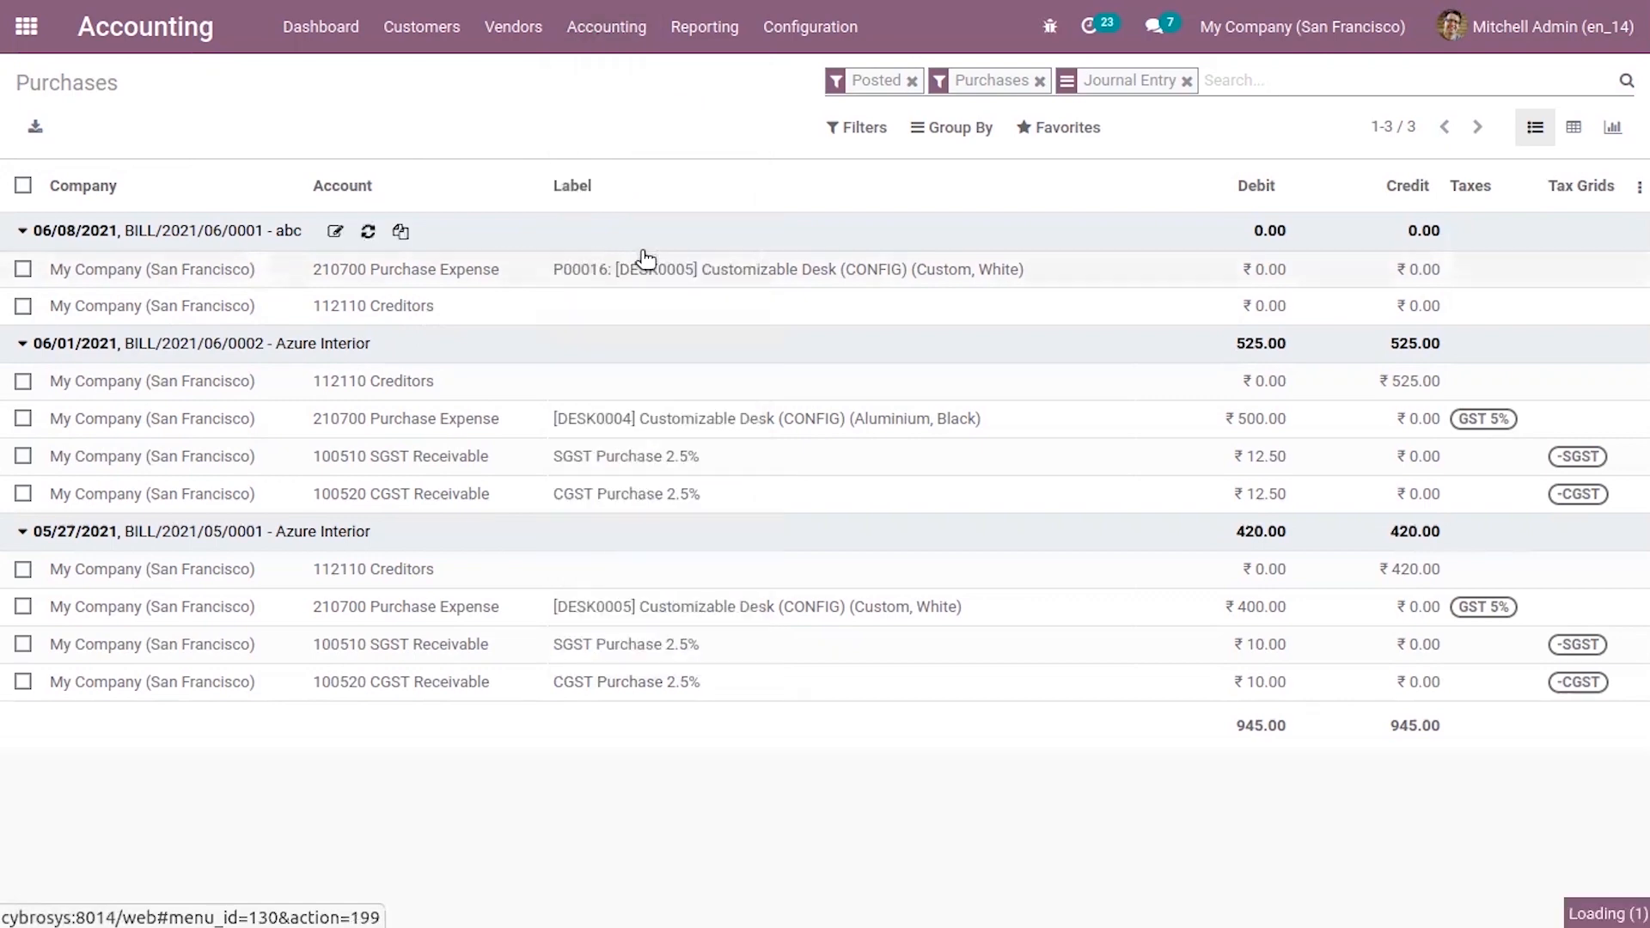